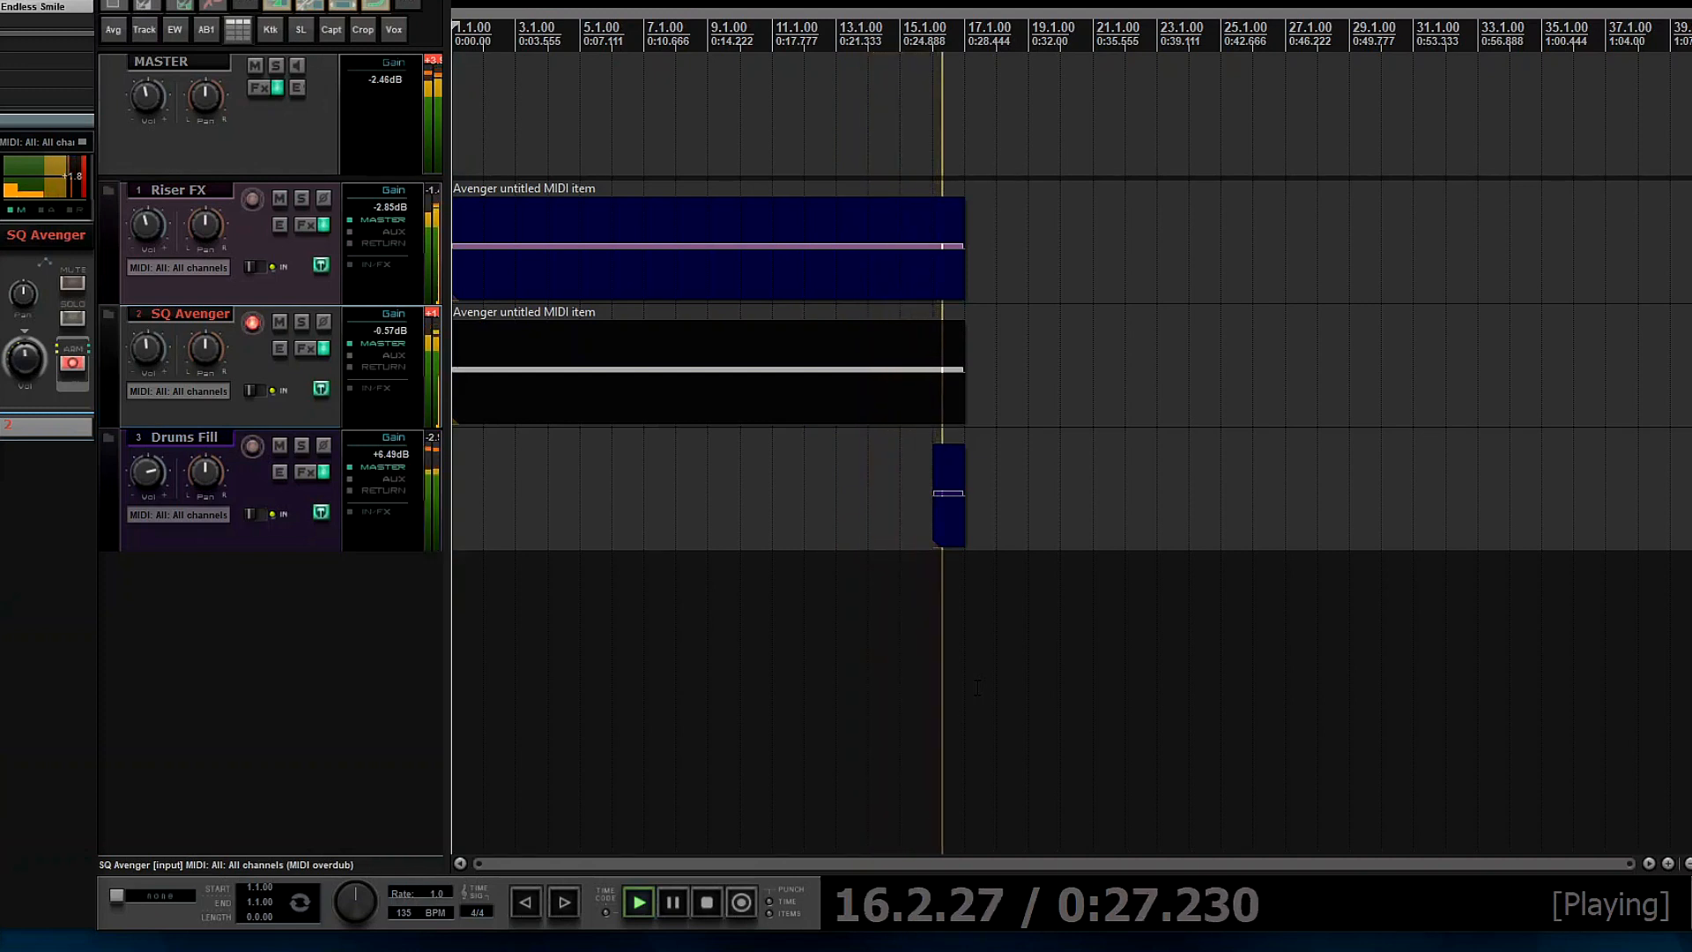
# Step: Play the project arrangement with the riser, snare roll and drum fill tracks
pyautogui.press('space')
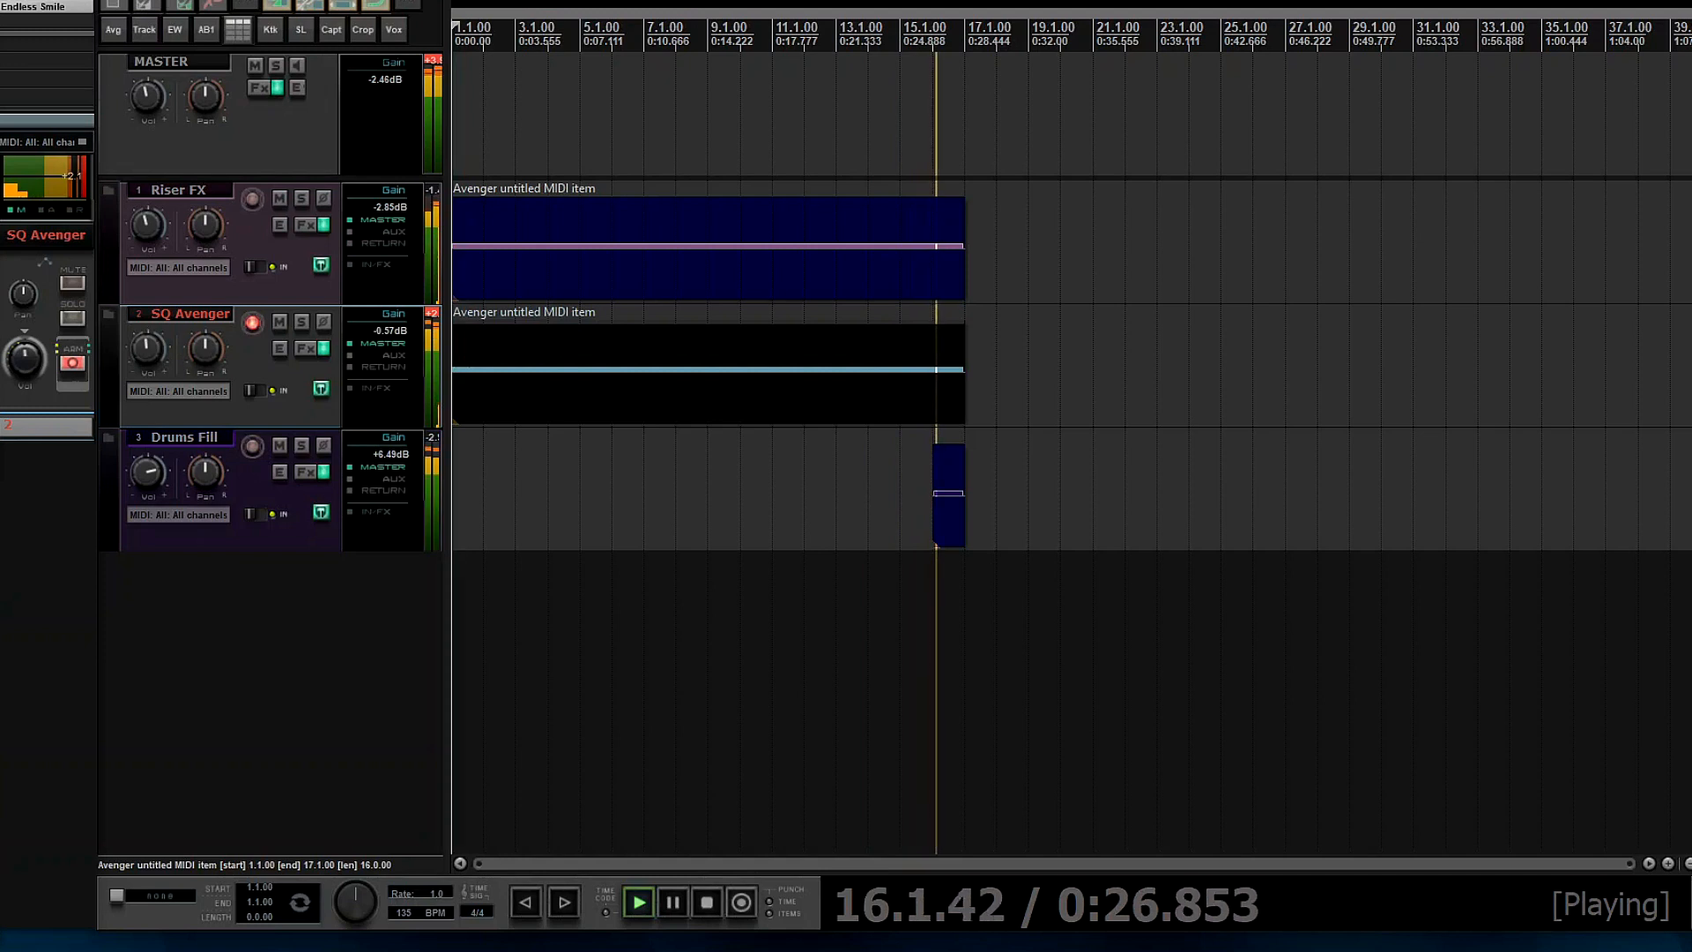
pyautogui.press('space')
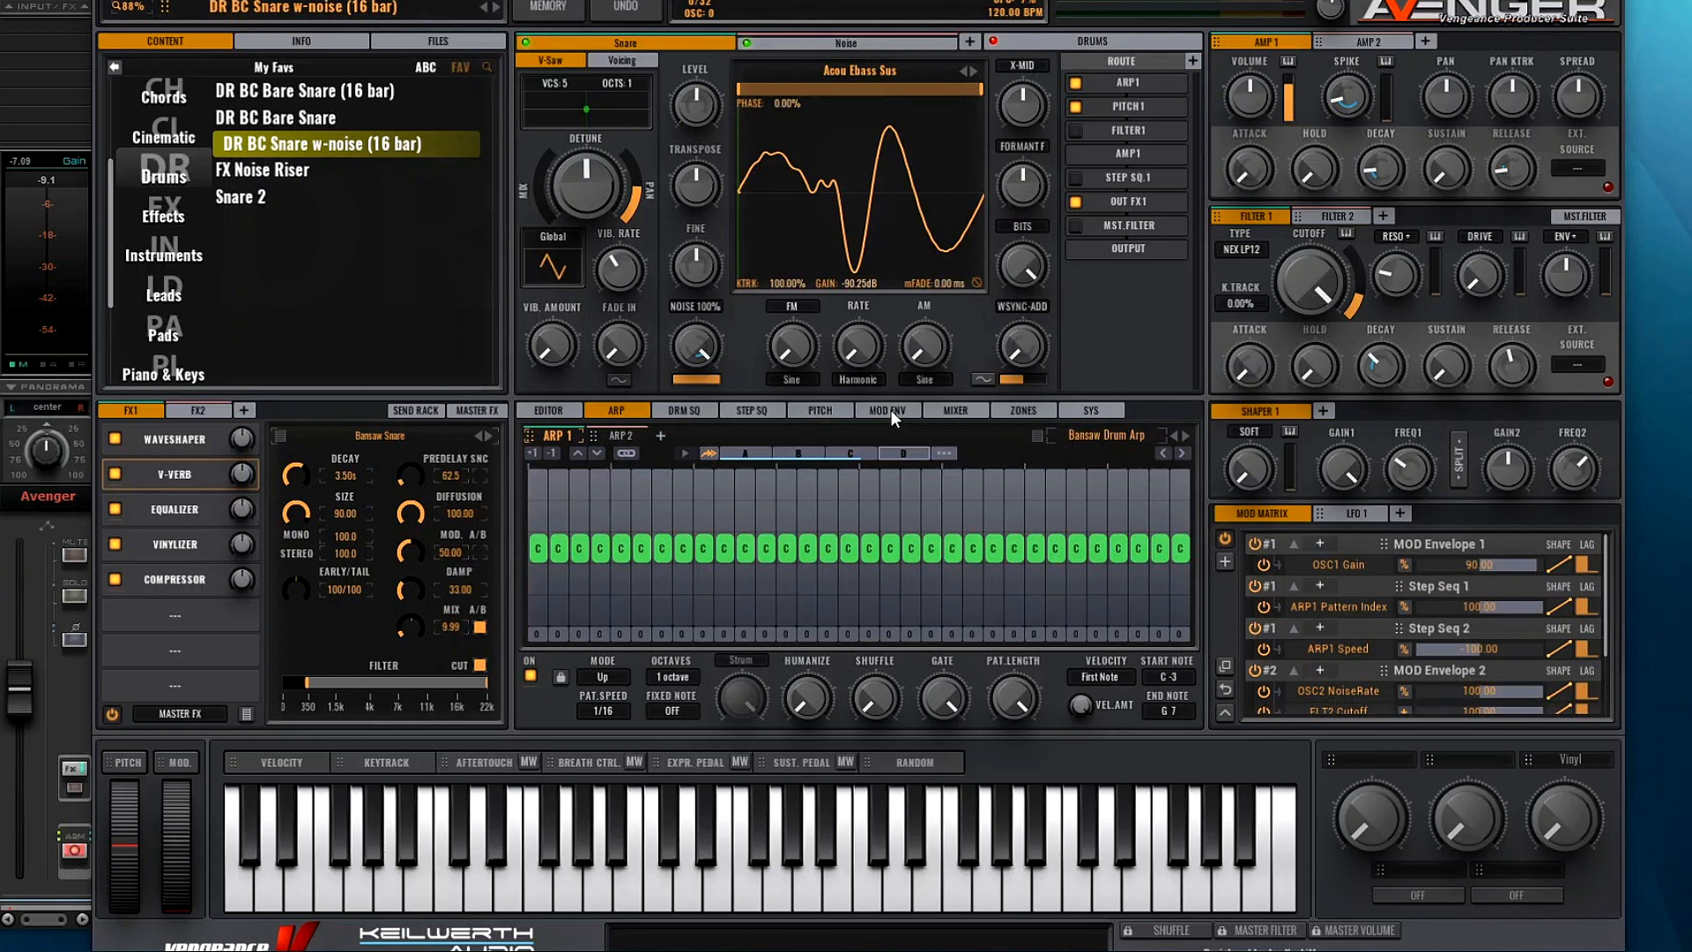
# Step: Add a fifth modulation envelope, staying at 0% until 7500 ms and rising steeply to 100% over 312.5 ms
pyautogui.click(891, 410)
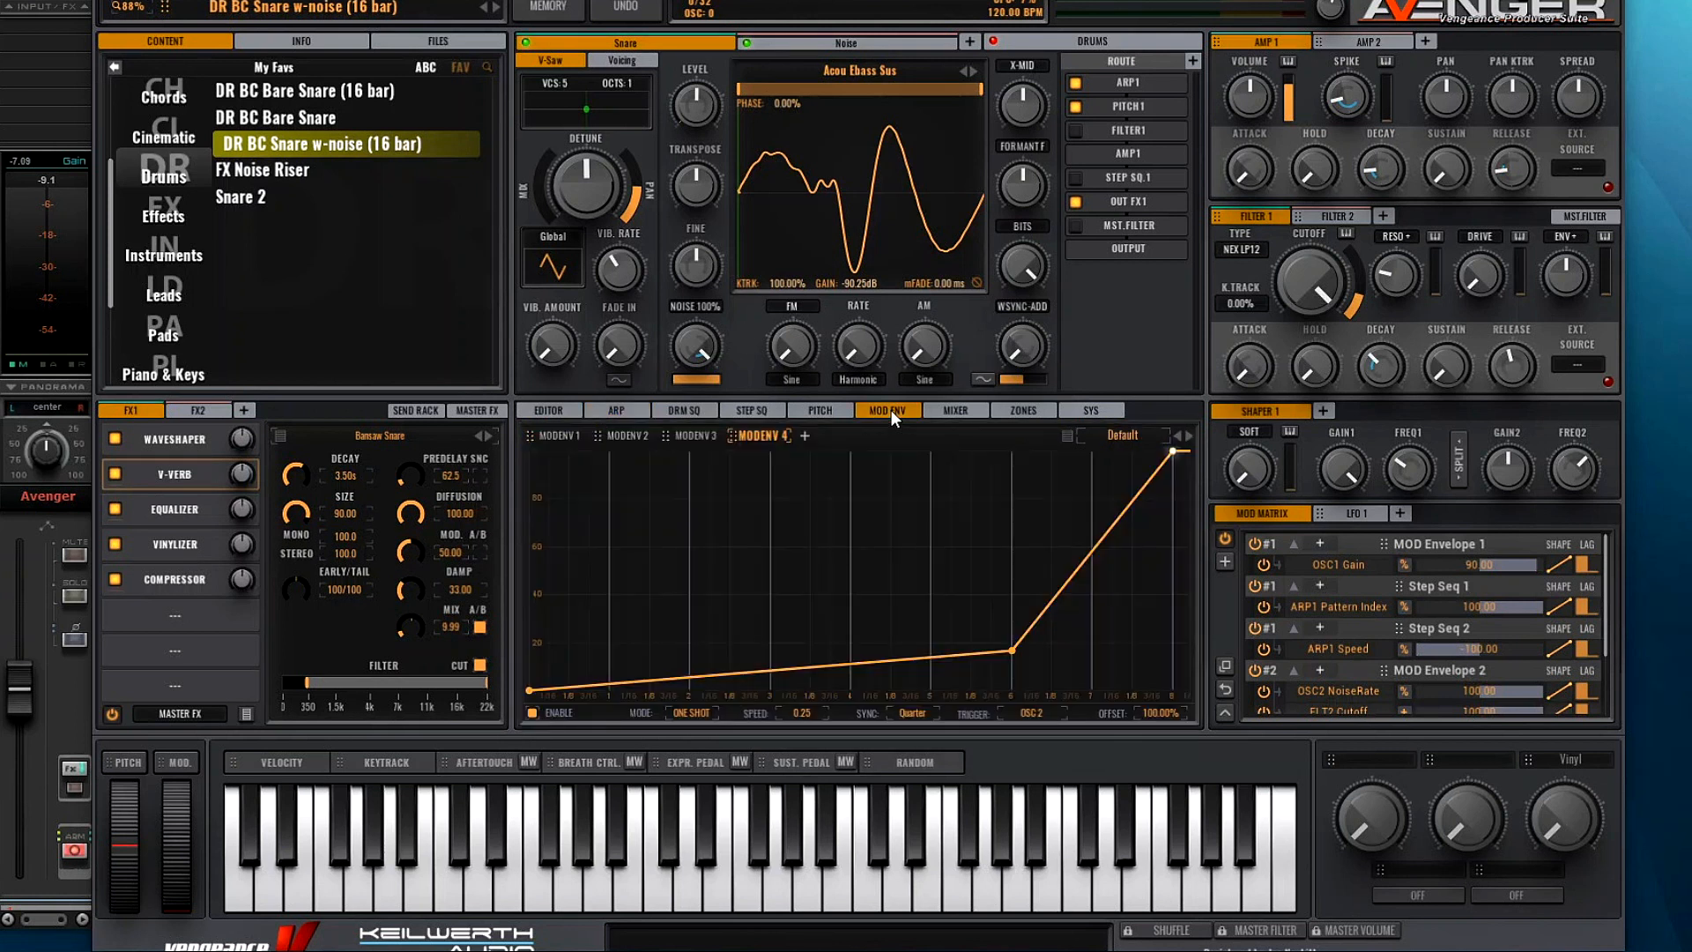
pyautogui.click(805, 435)
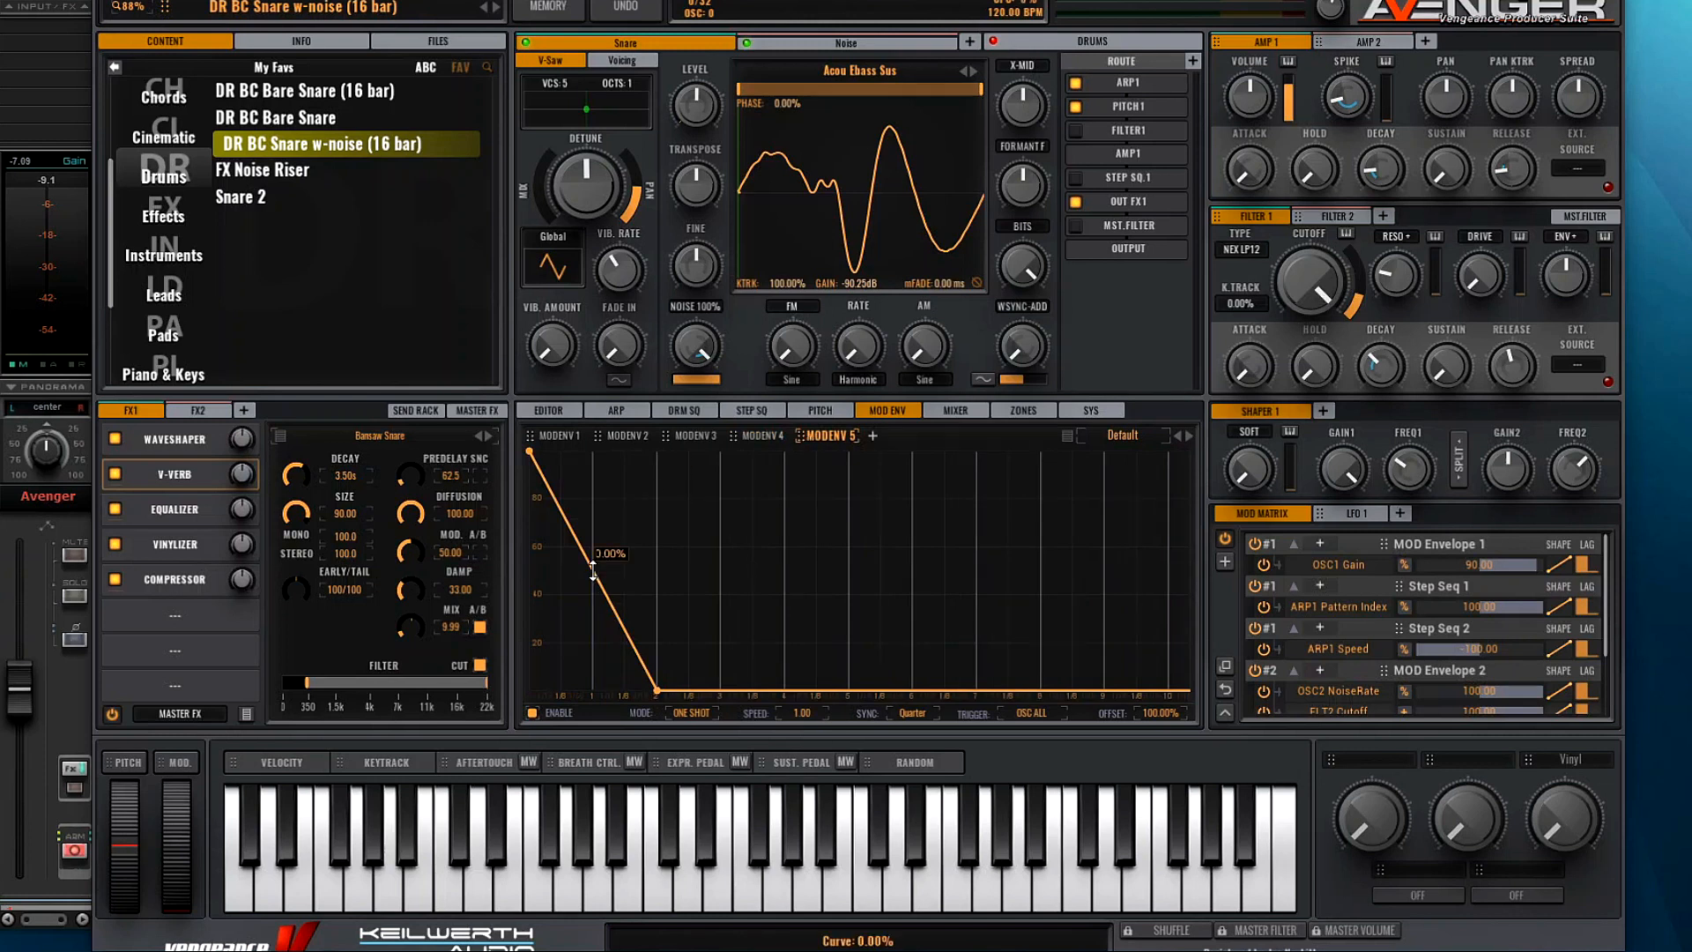
pyautogui.rightClick(593, 571)
pyautogui.click(627, 597)
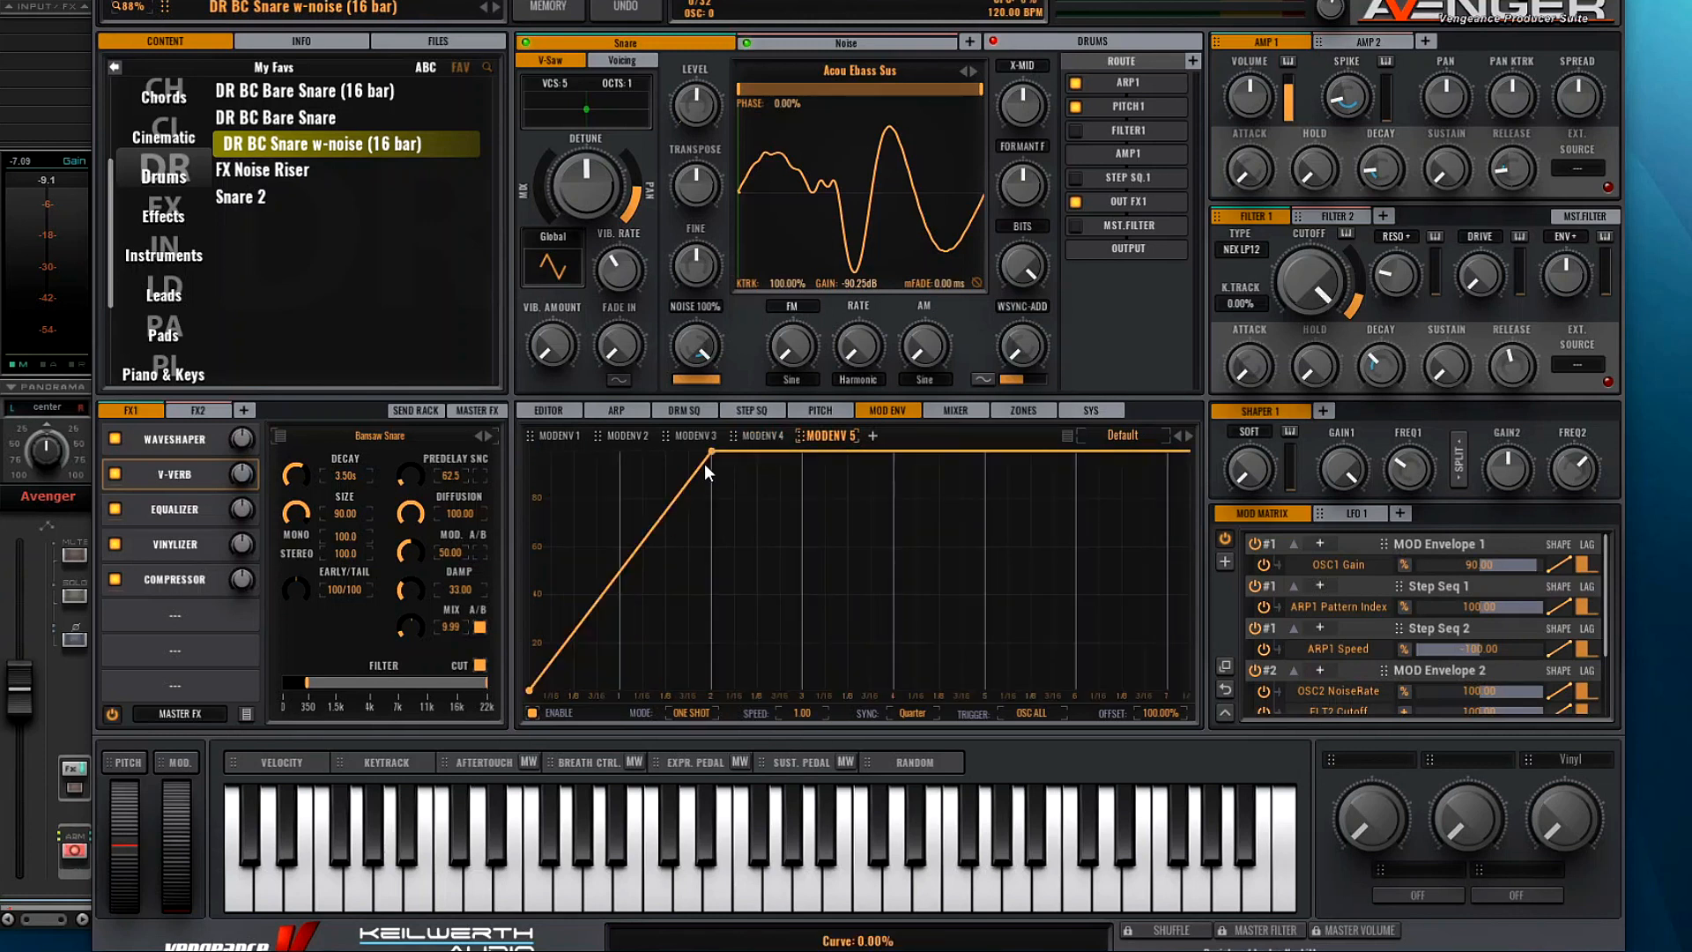
pyautogui.moveTo(712, 452); pyautogui.dragTo(1276, 405)
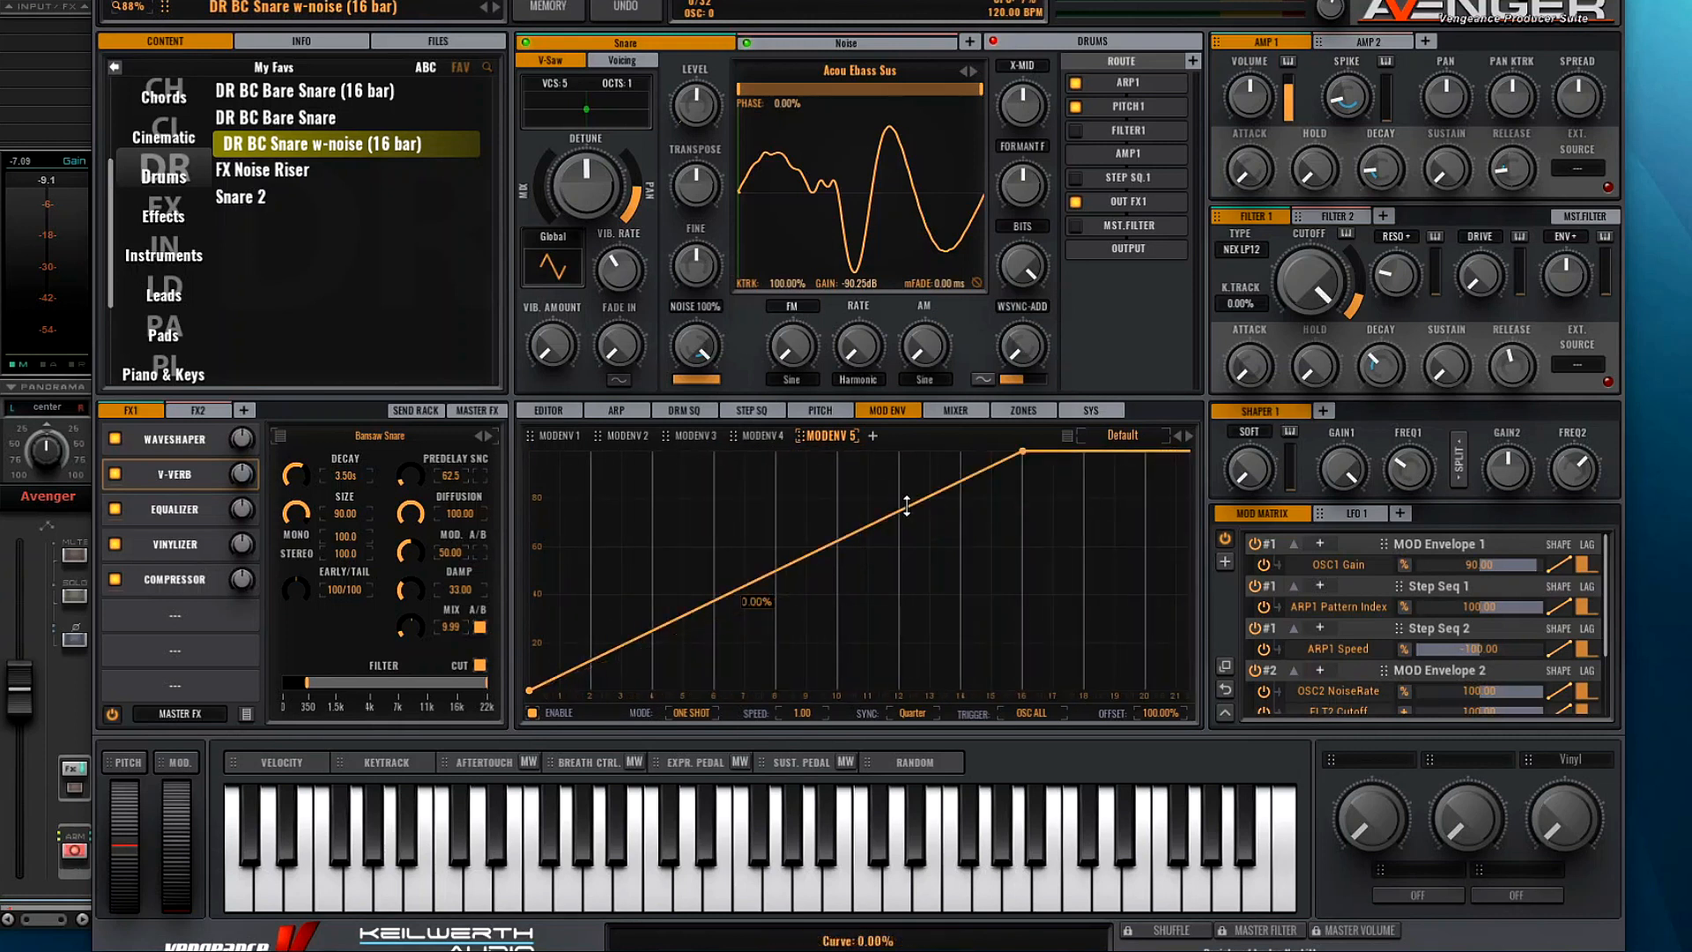
pyautogui.moveTo(906, 505); pyautogui.dragTo(991, 721)
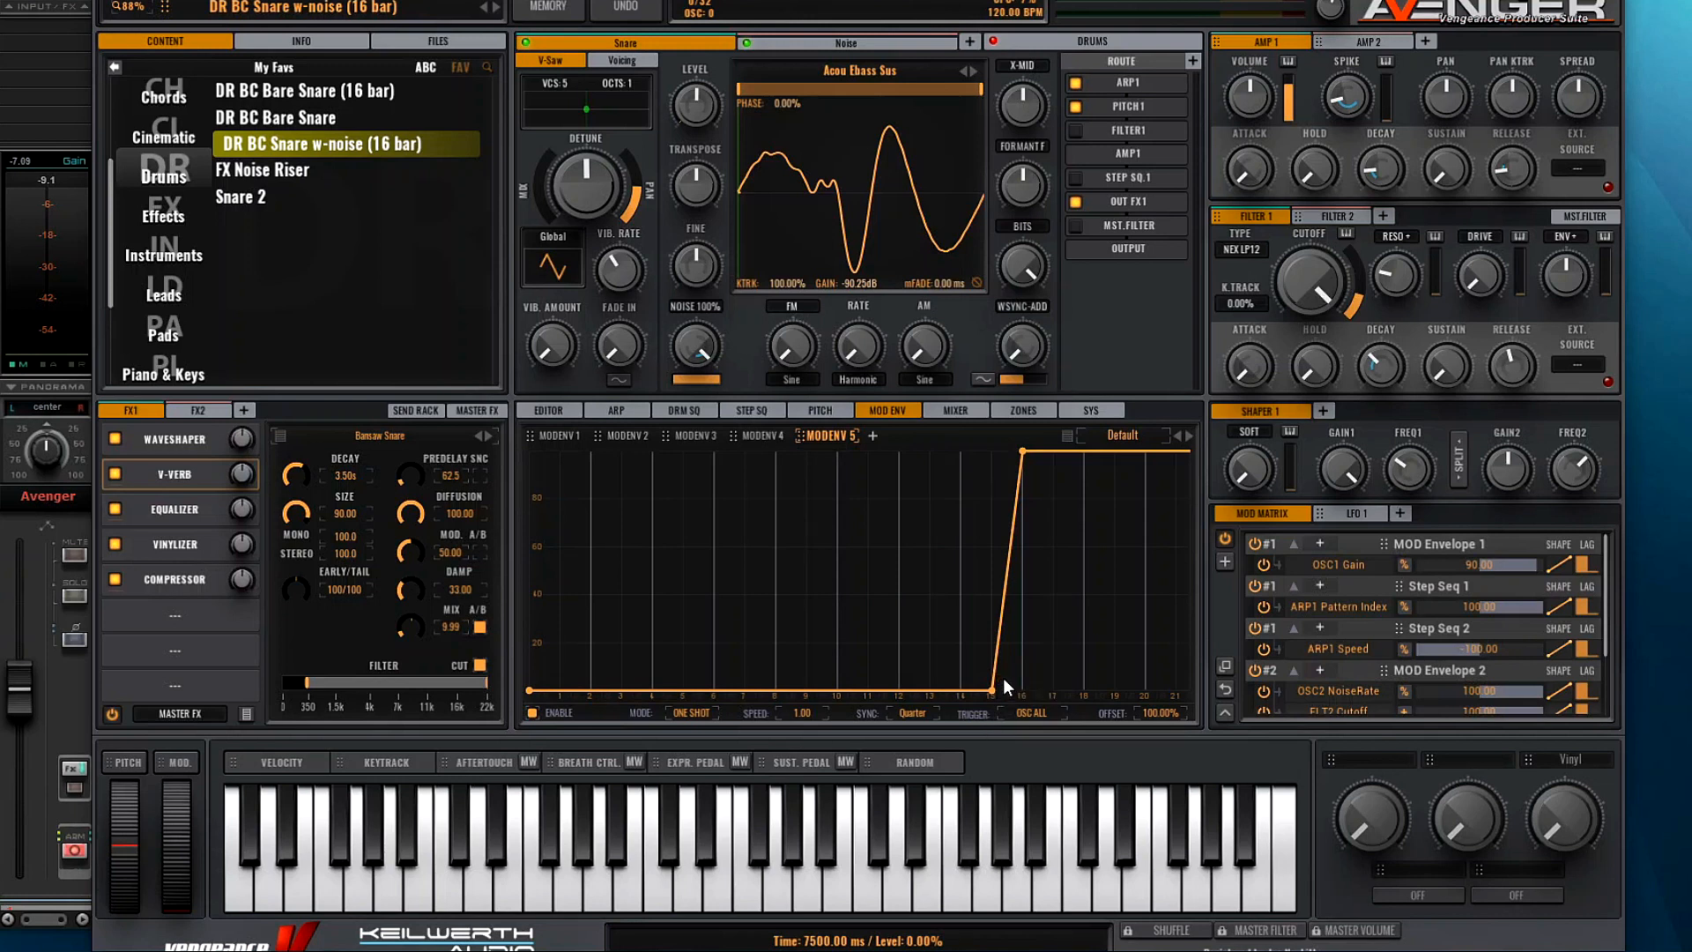
pyautogui.doubleClick(1003, 591)
pyautogui.moveTo(1004, 593); pyautogui.dragTo(1013, 447)
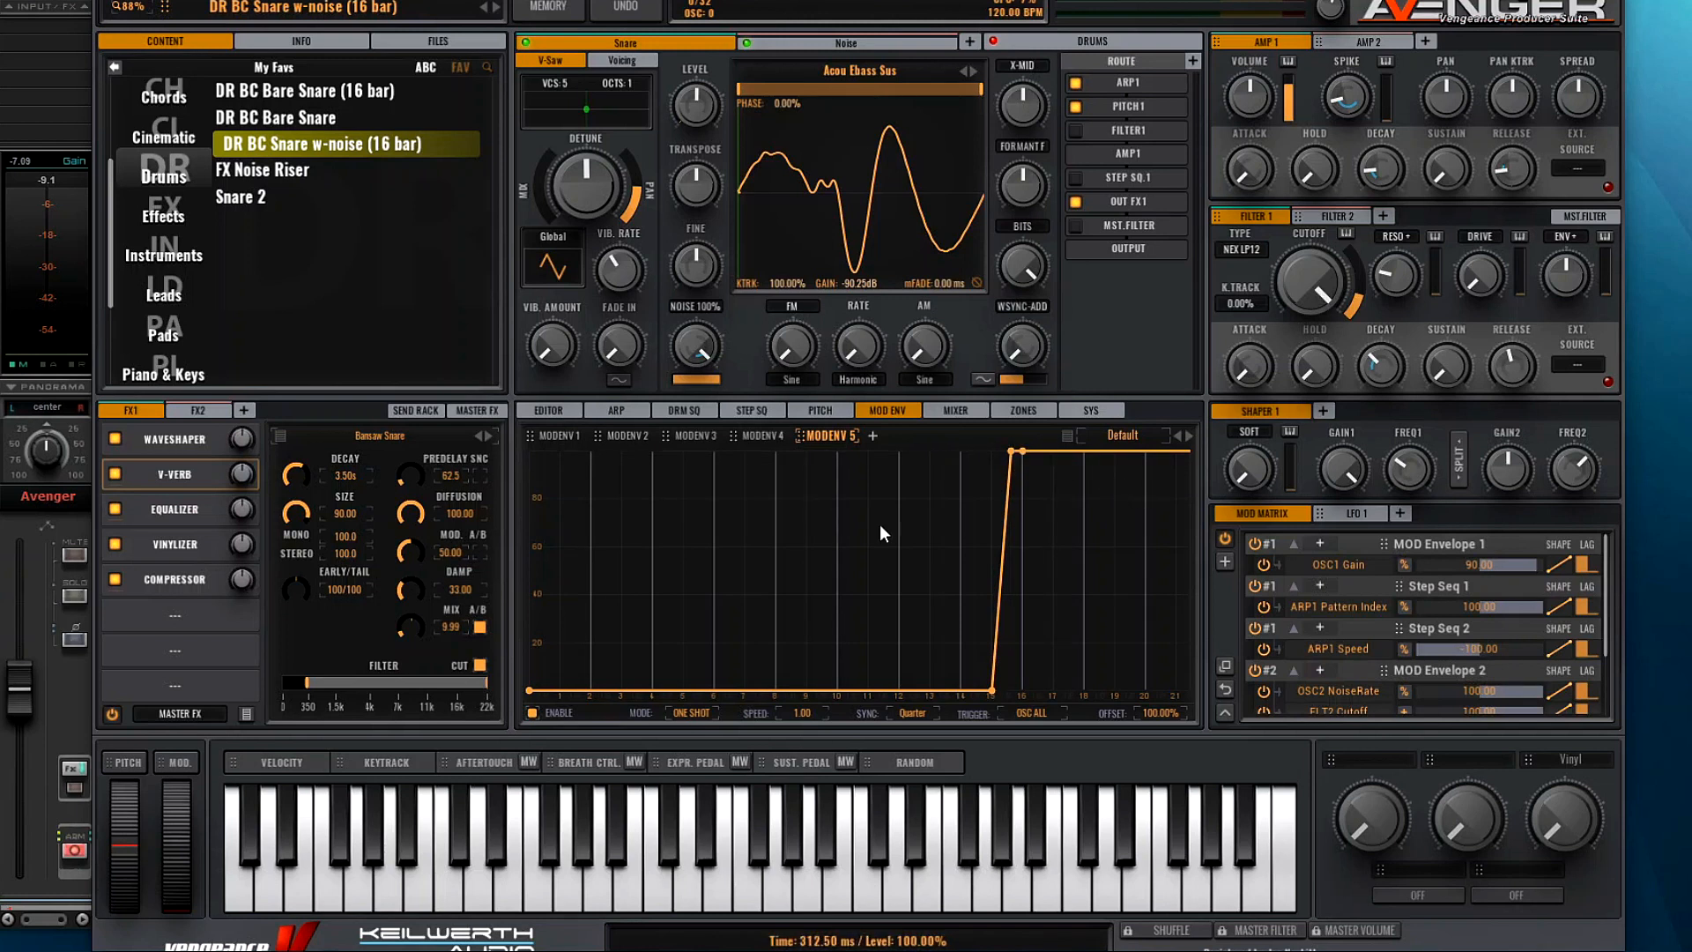
# Step: Add a Delay to FX1 slot 6 with its mix at zero, and modulate the mix with MODENV 5 by about 77
pyautogui.click(194, 617)
pyautogui.click(254, 163)
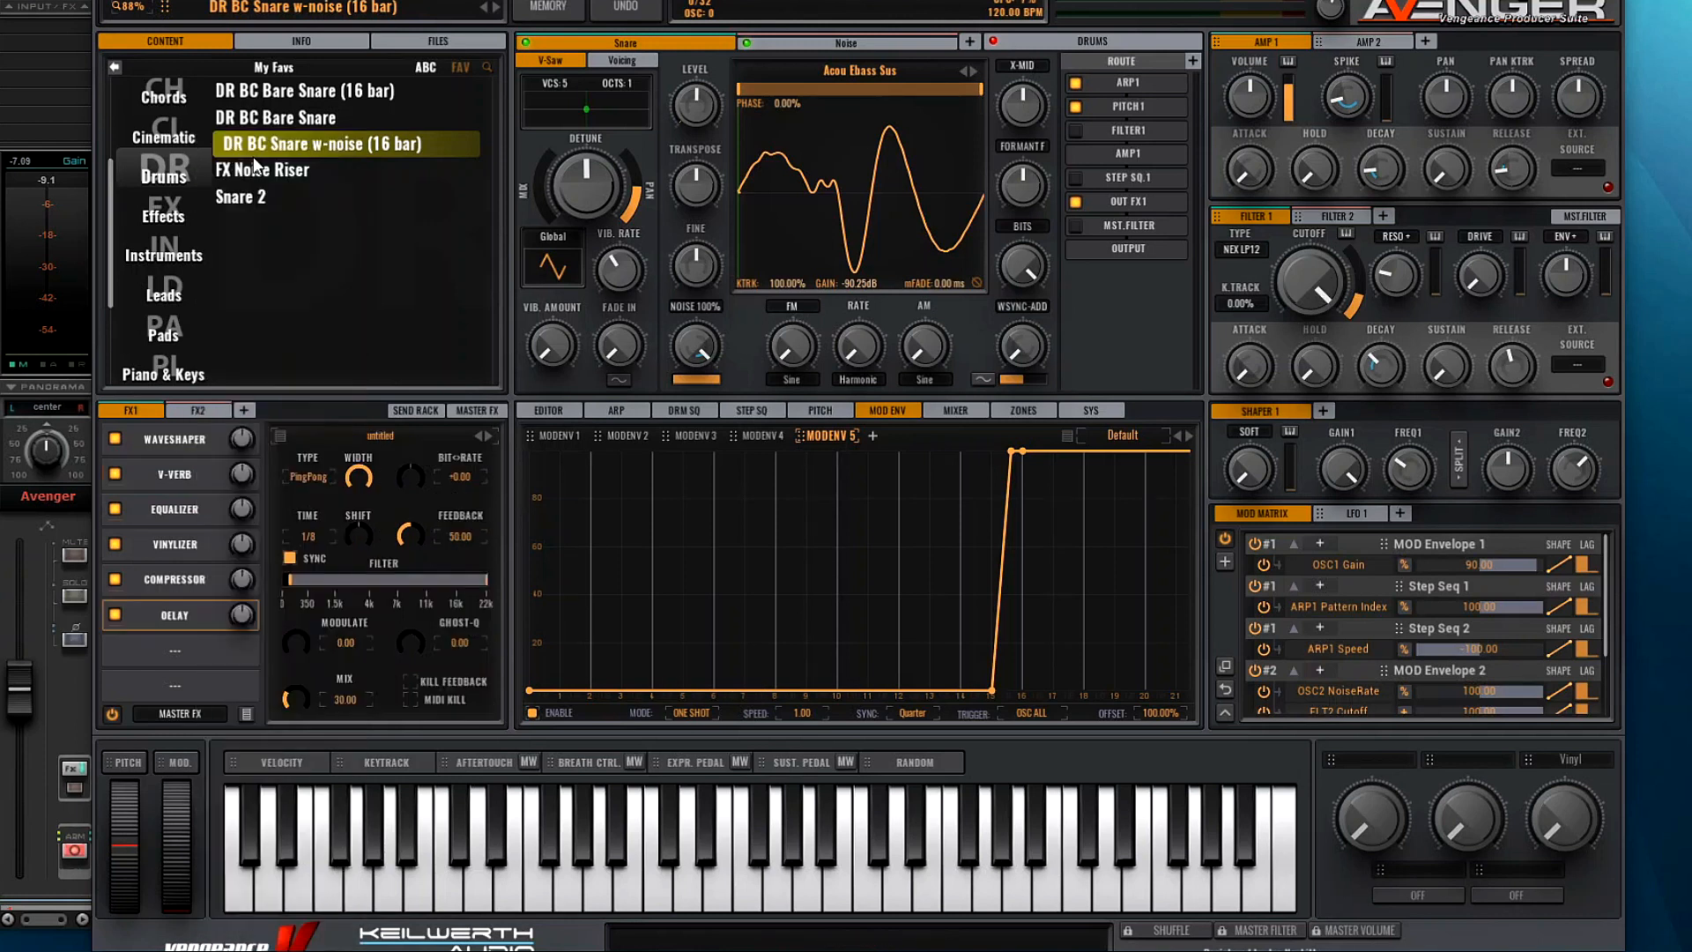
pyautogui.moveTo(300, 696); pyautogui.dragTo(314, 753)
pyautogui.moveTo(799, 436)
pyautogui.mouseDown()
pyautogui.moveTo(641, 559)
pyautogui.moveTo(297, 704)
pyautogui.mouseUp()
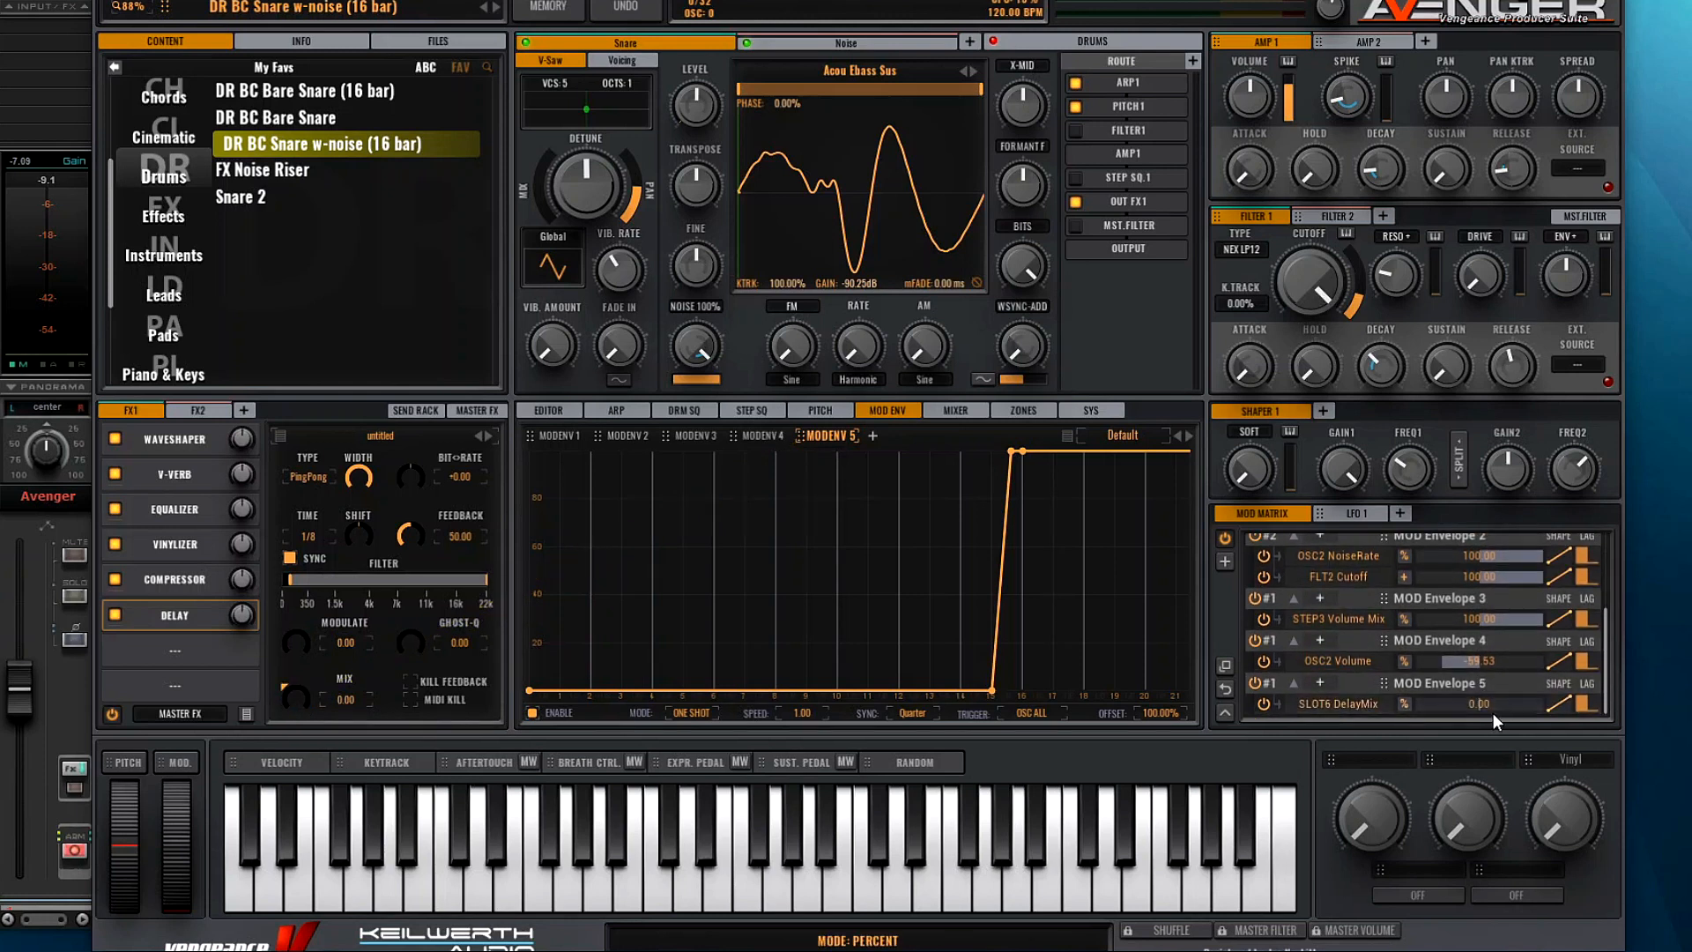
pyautogui.moveTo(1540, 710); pyautogui.dragTo(1549, 712)
# Step: Lower the V-Verb mix to 5.46 and modulate it with MODENV 5 by about 77
pyautogui.click(178, 472)
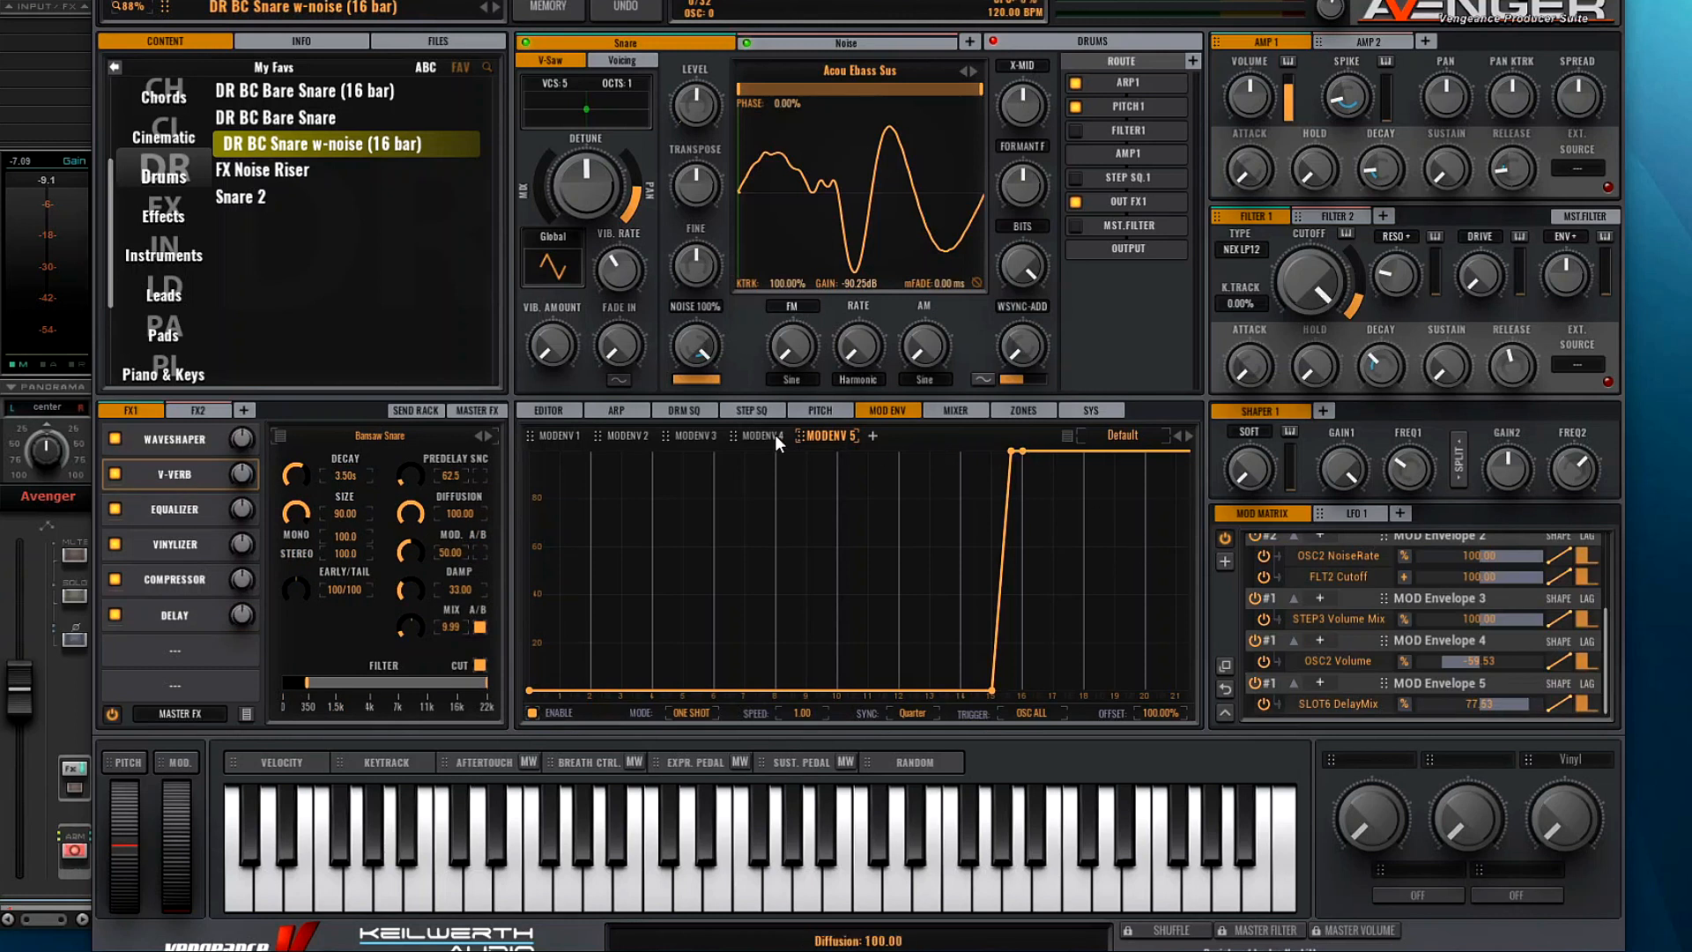
pyautogui.moveTo(800, 436); pyautogui.dragTo(415, 636)
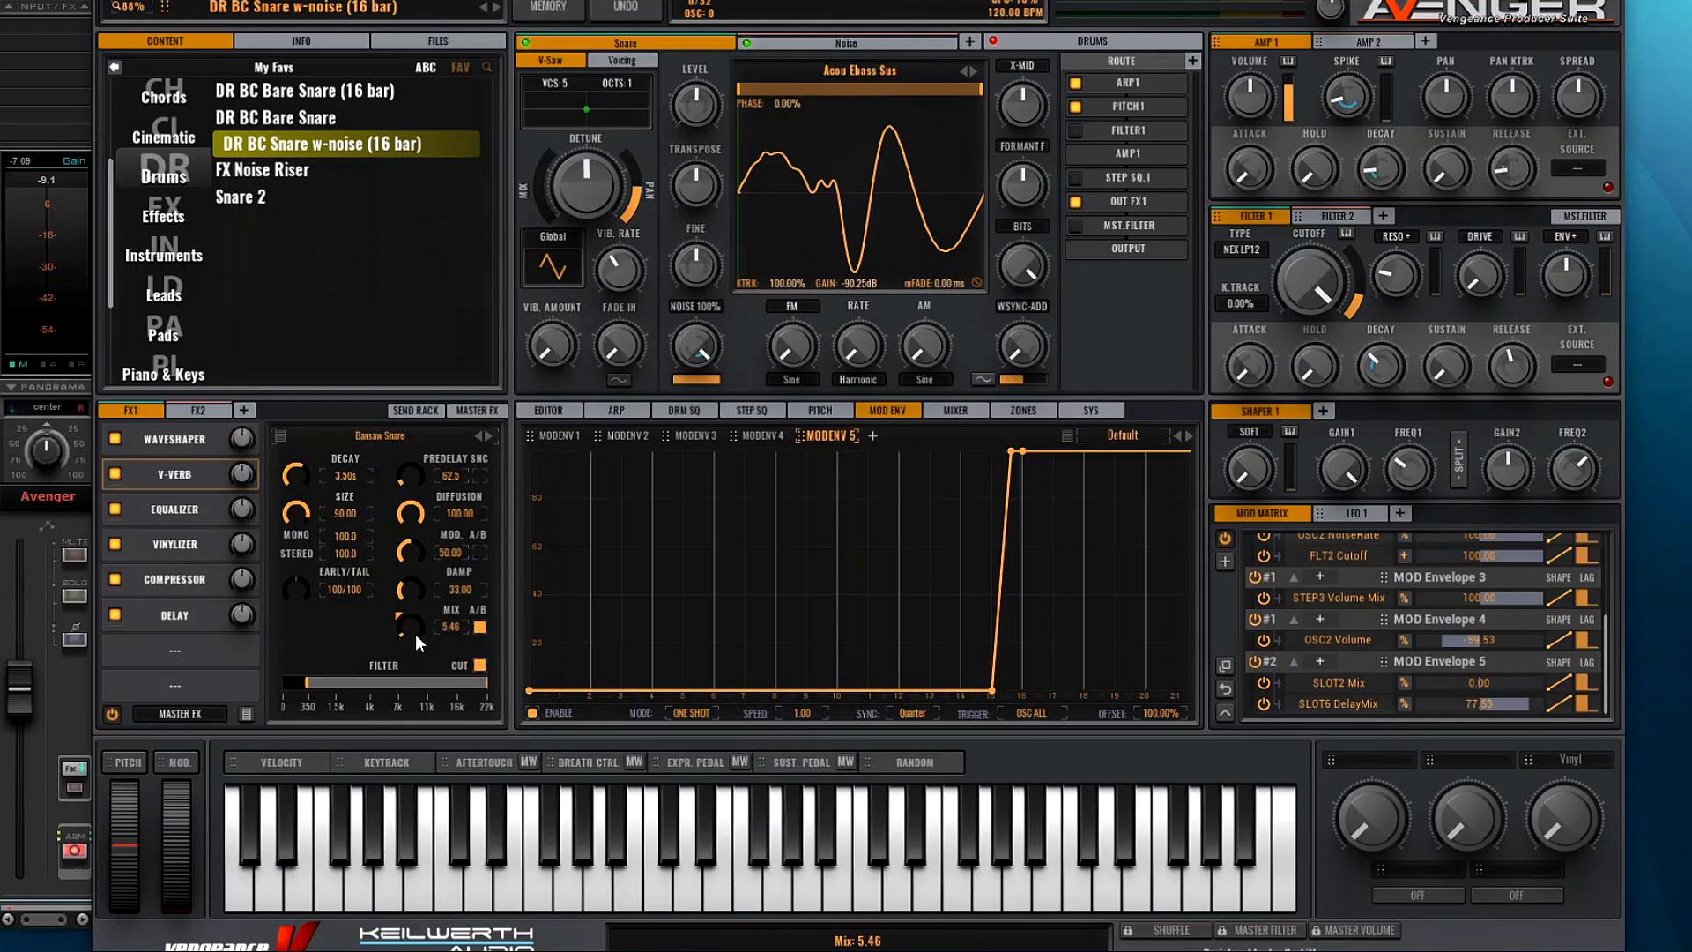
pyautogui.moveTo(1502, 682); pyautogui.dragTo(1551, 696)
pyautogui.moveTo(1552, 697); pyautogui.dragTo(1551, 697)
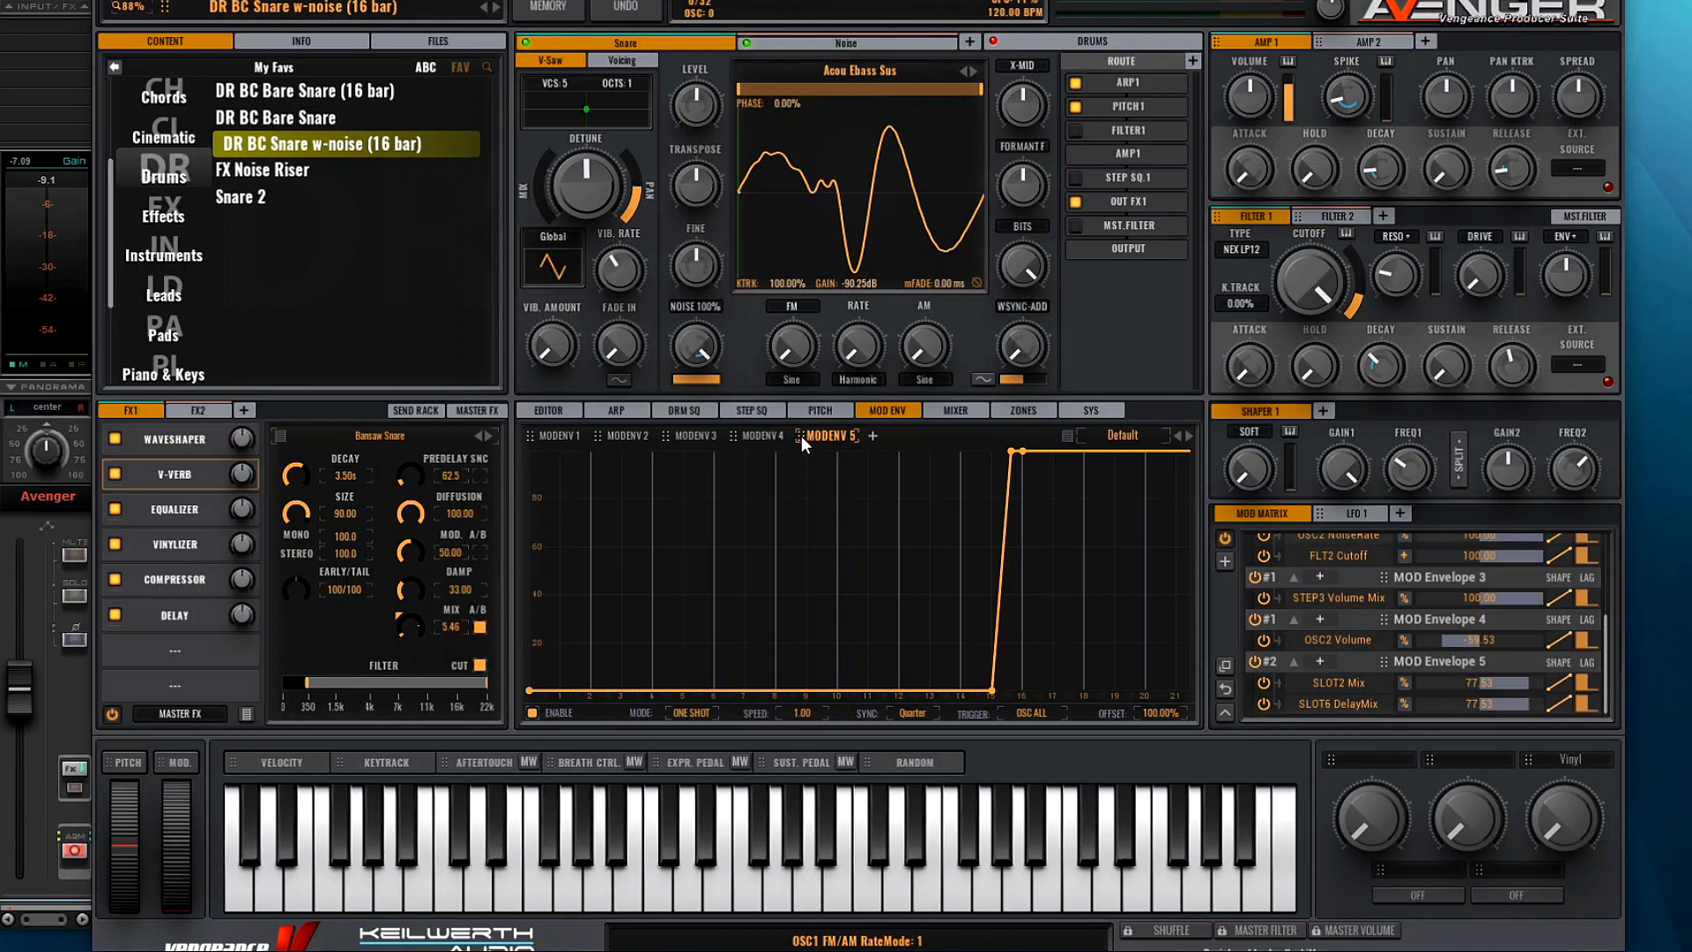
# Step: Modulate oscillator 1's volume with MODENV 5 by -100, and set the envelope's trigger to First Midi Note and its speed to 1/4
pyautogui.moveTo(801, 436); pyautogui.dragTo(696, 111)
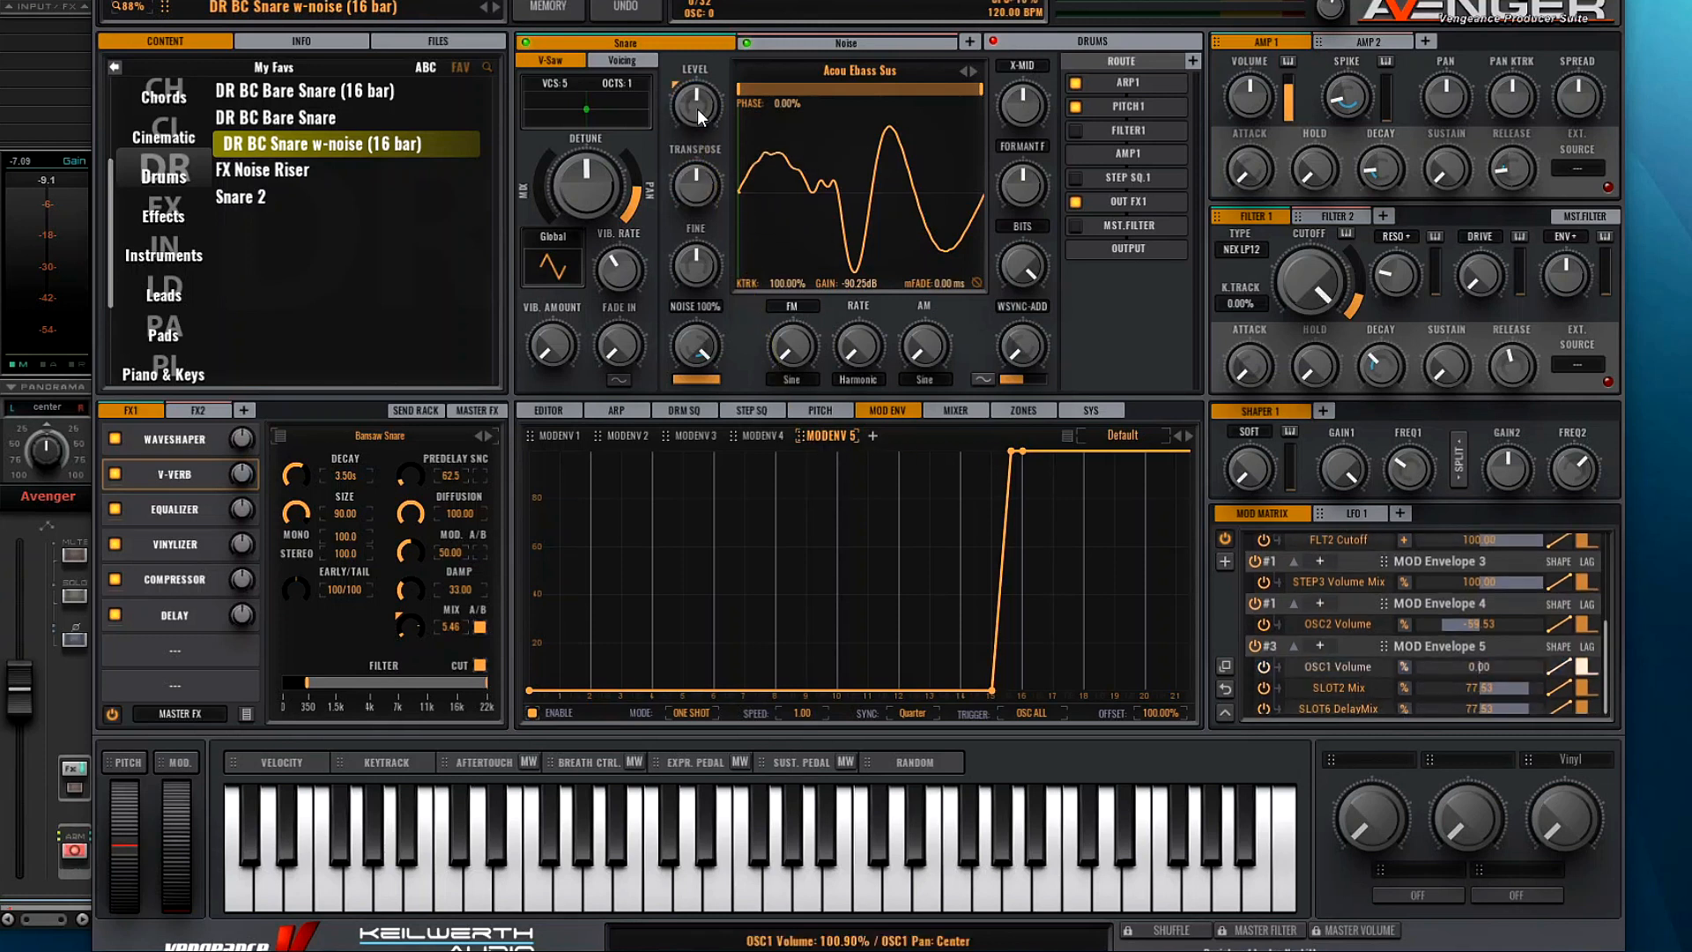
pyautogui.moveTo(1466, 665); pyautogui.dragTo(1392, 657)
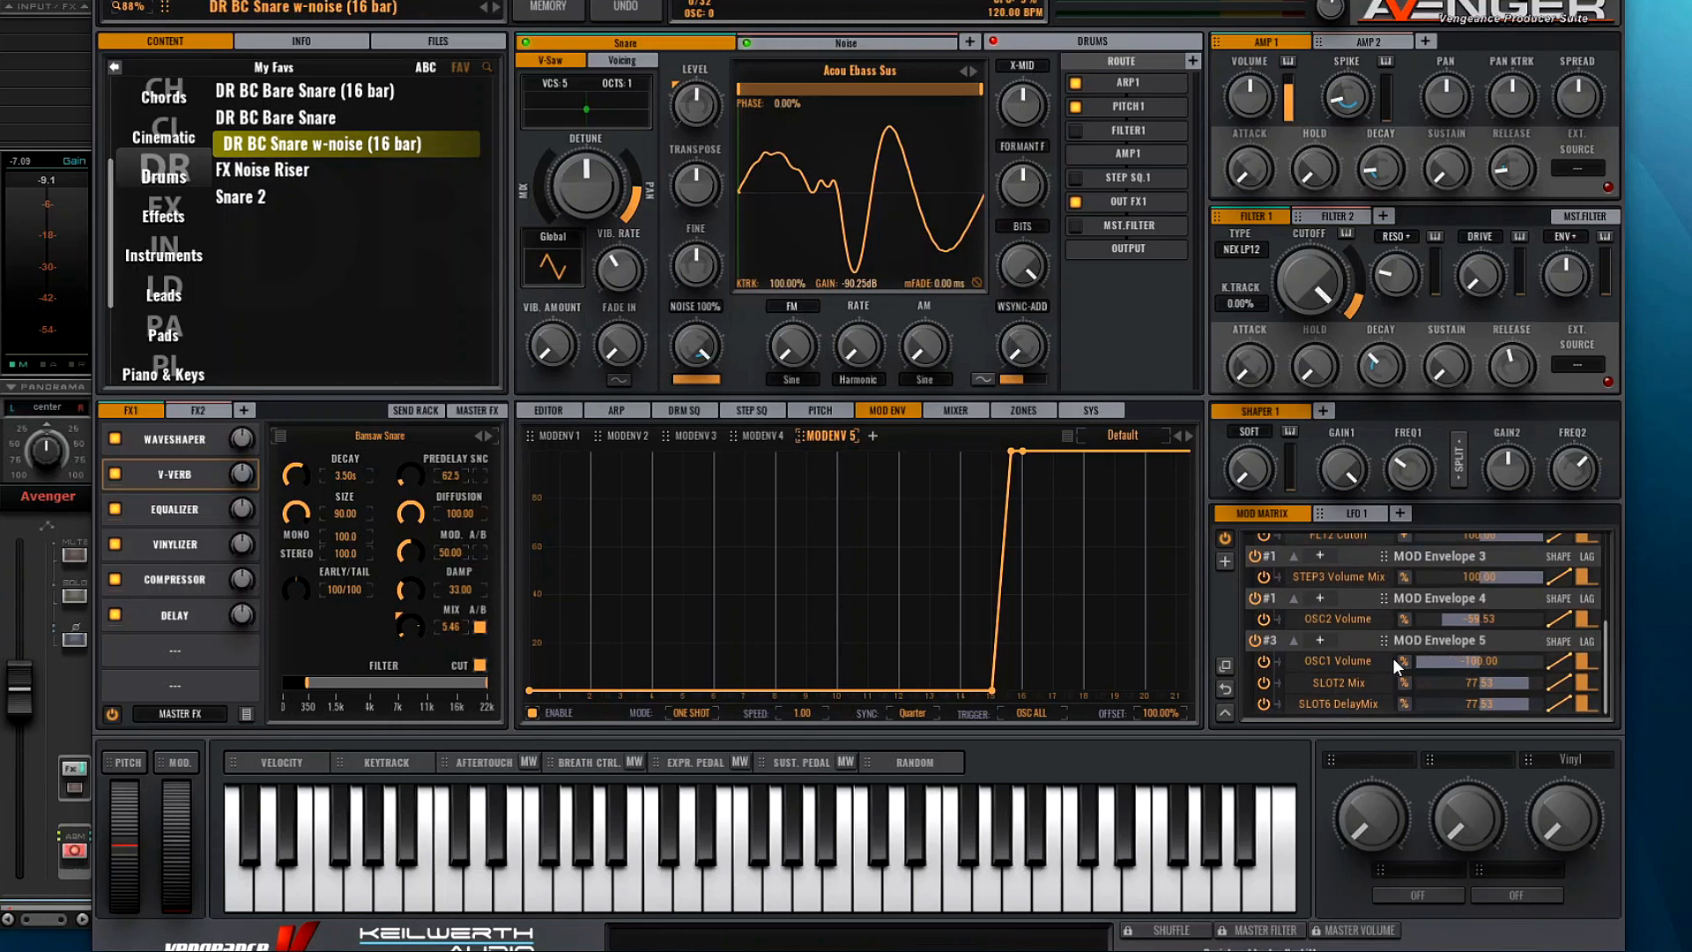
pyautogui.click(1029, 716)
pyautogui.click(1048, 728)
# Step: Audition the snare roll on the keyboard and move the start of MODENV 5's rise to 7000 ms
pyautogui.click(961, 898)
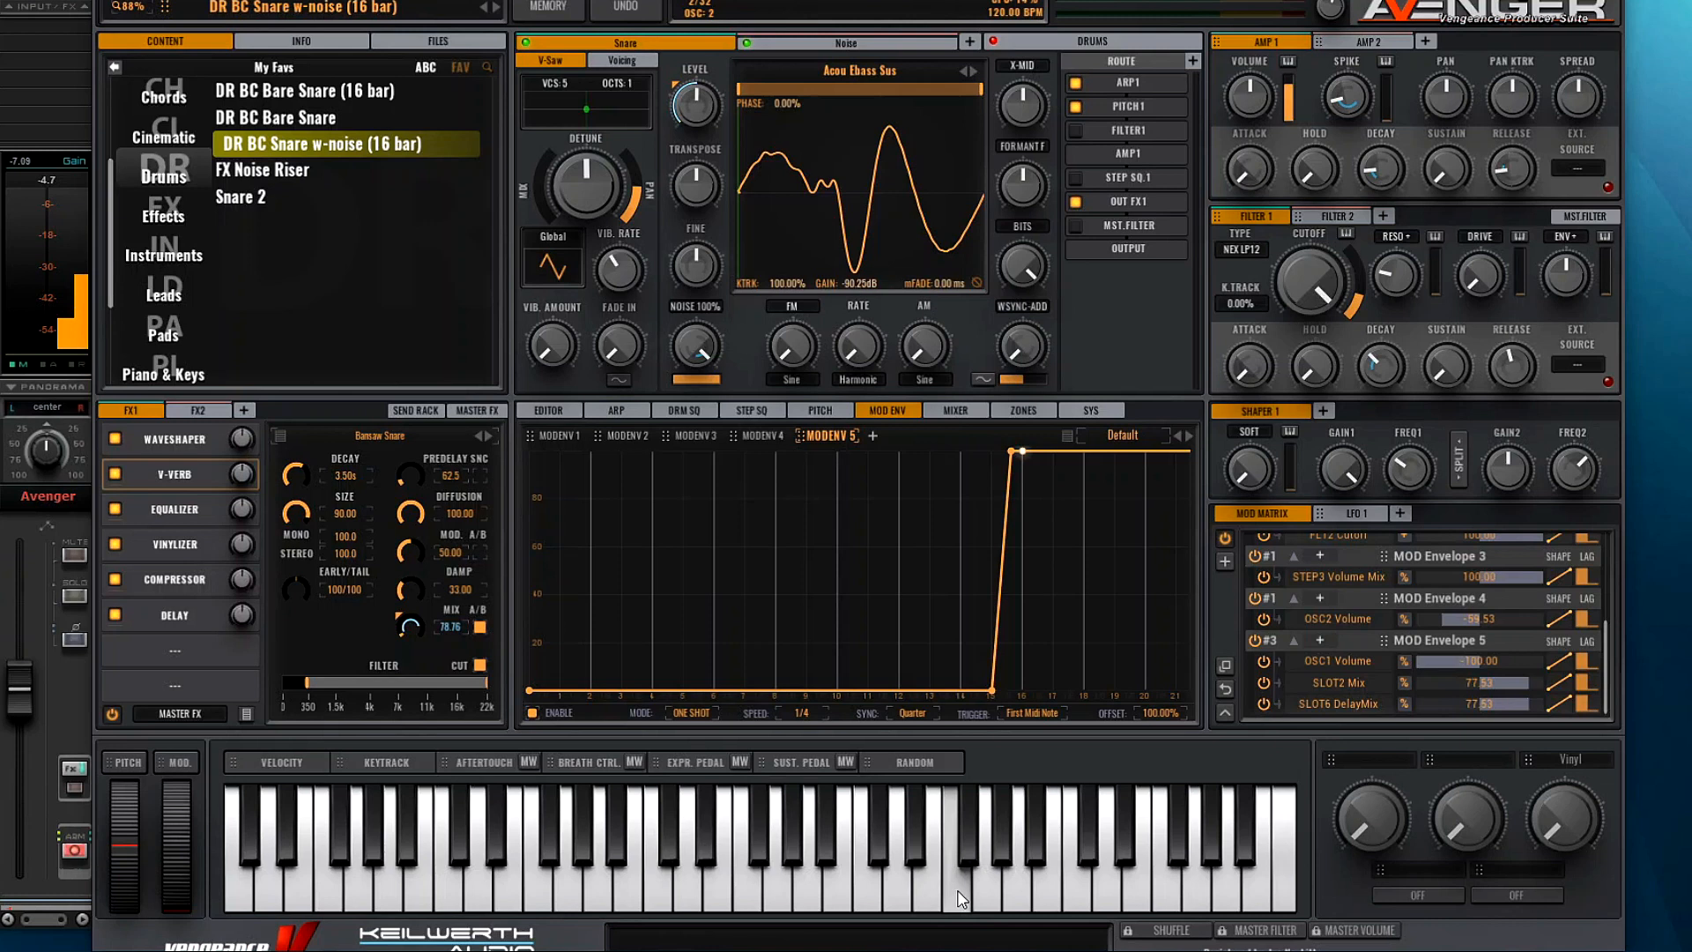
pyautogui.click(961, 897)
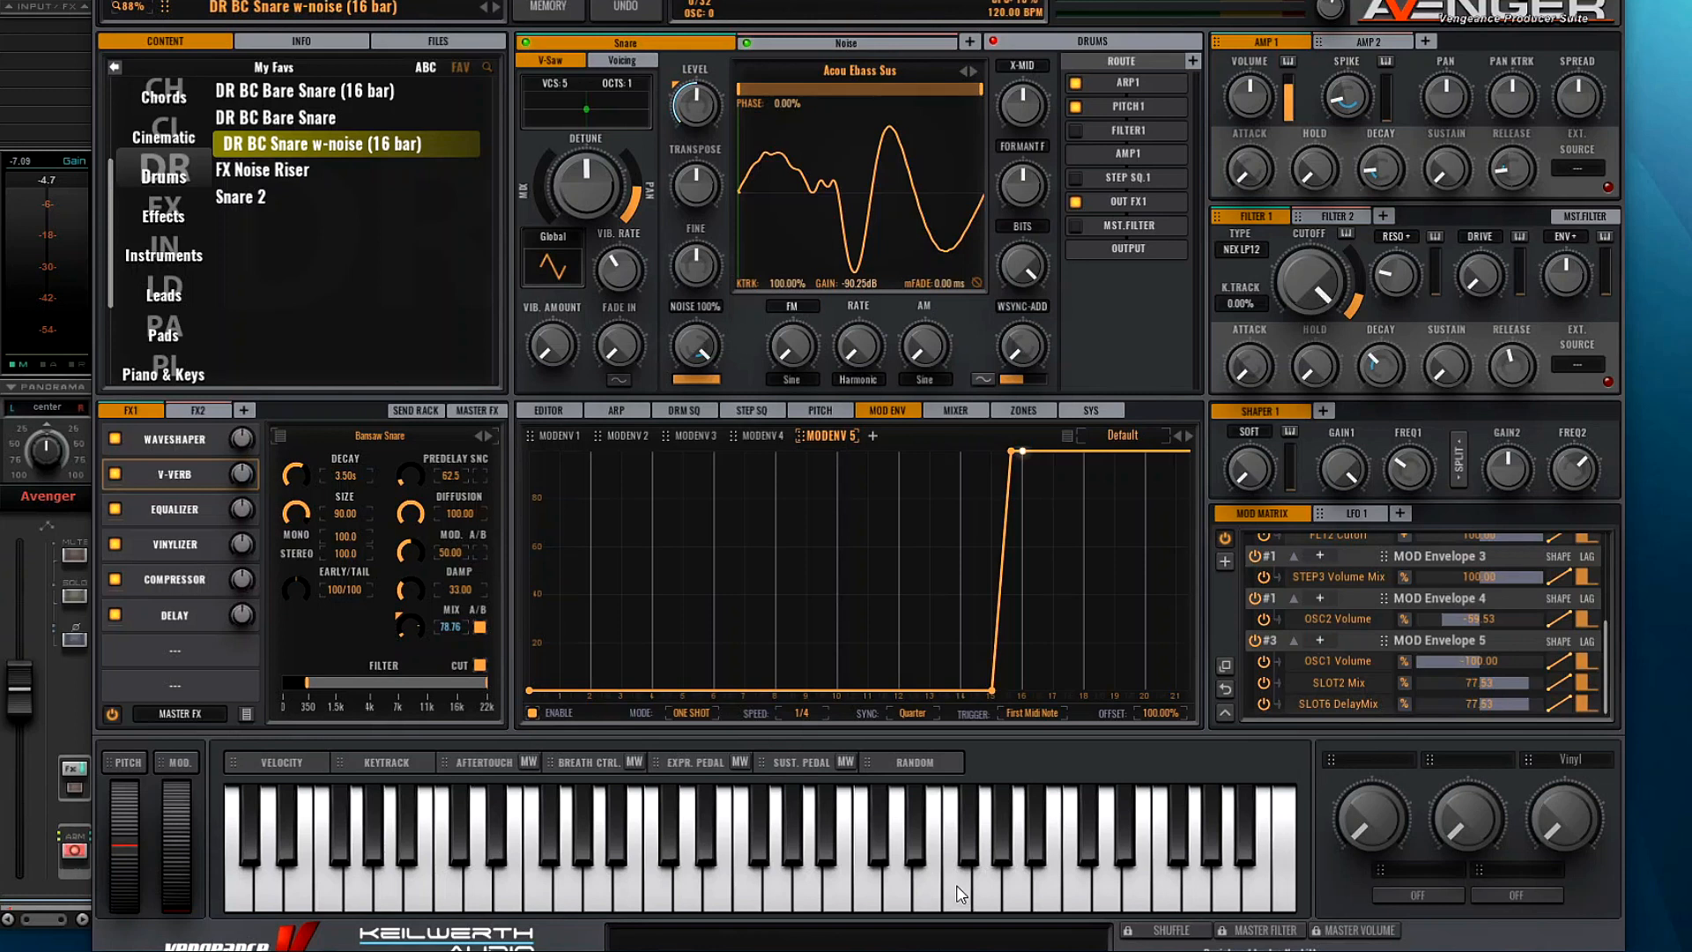
pyautogui.moveTo(991, 691); pyautogui.dragTo(959, 695)
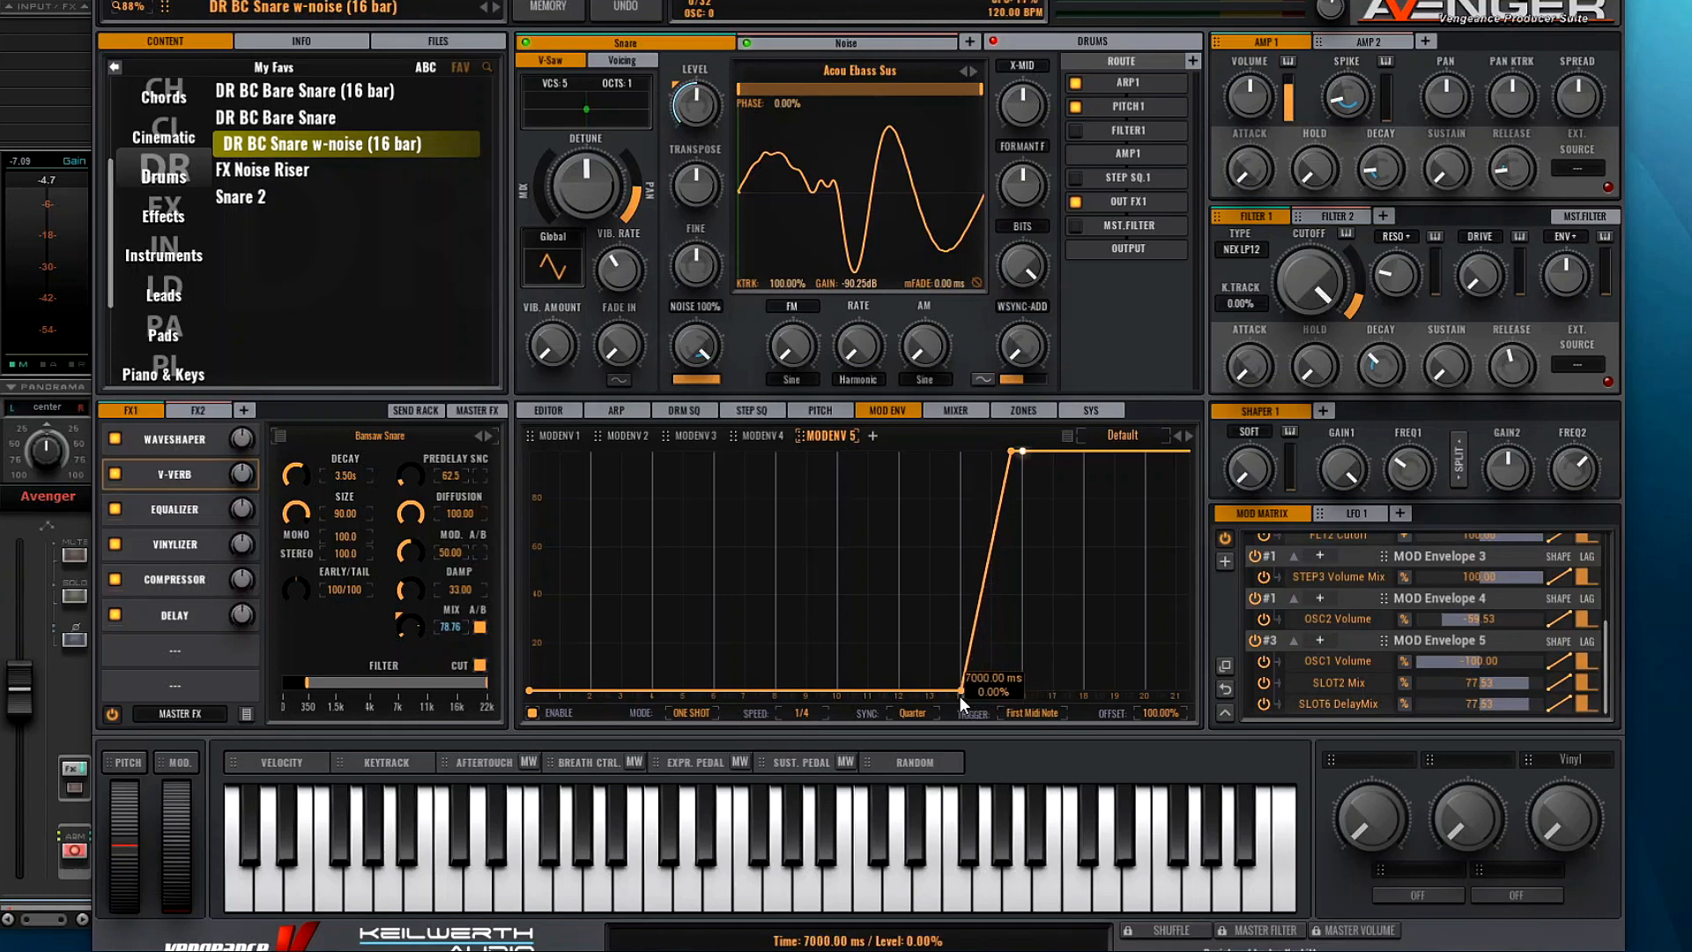
pyautogui.click(959, 892)
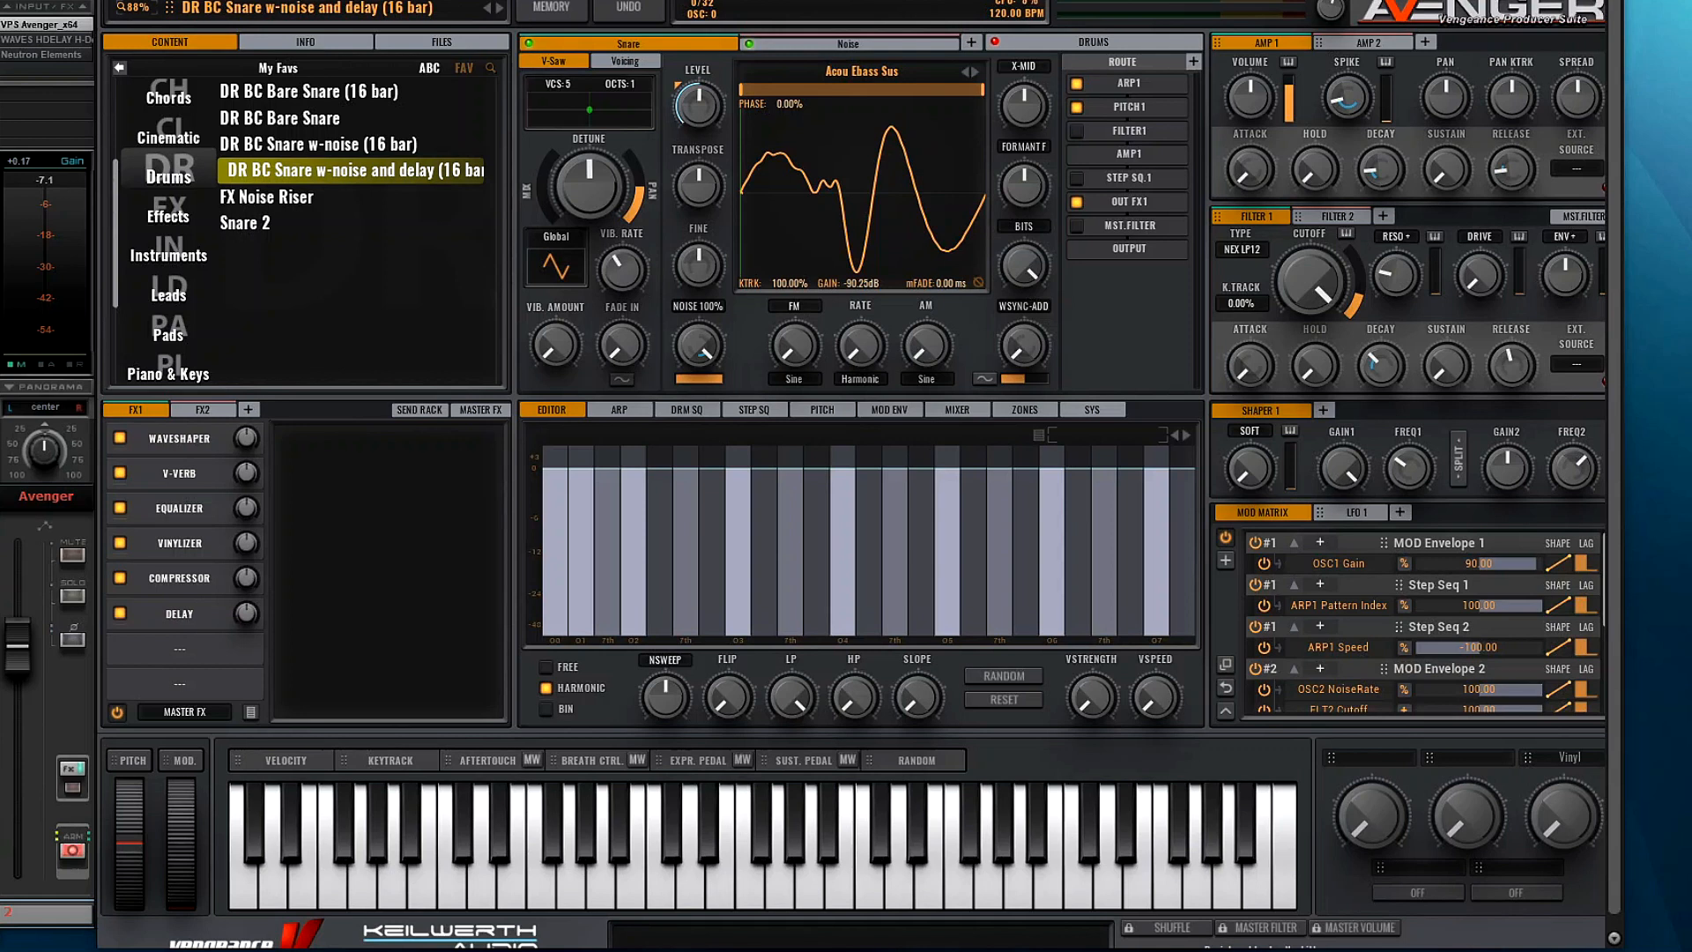
# Step: Add a third oscillator to the patch and name it Saw Riser
pyautogui.click(971, 41)
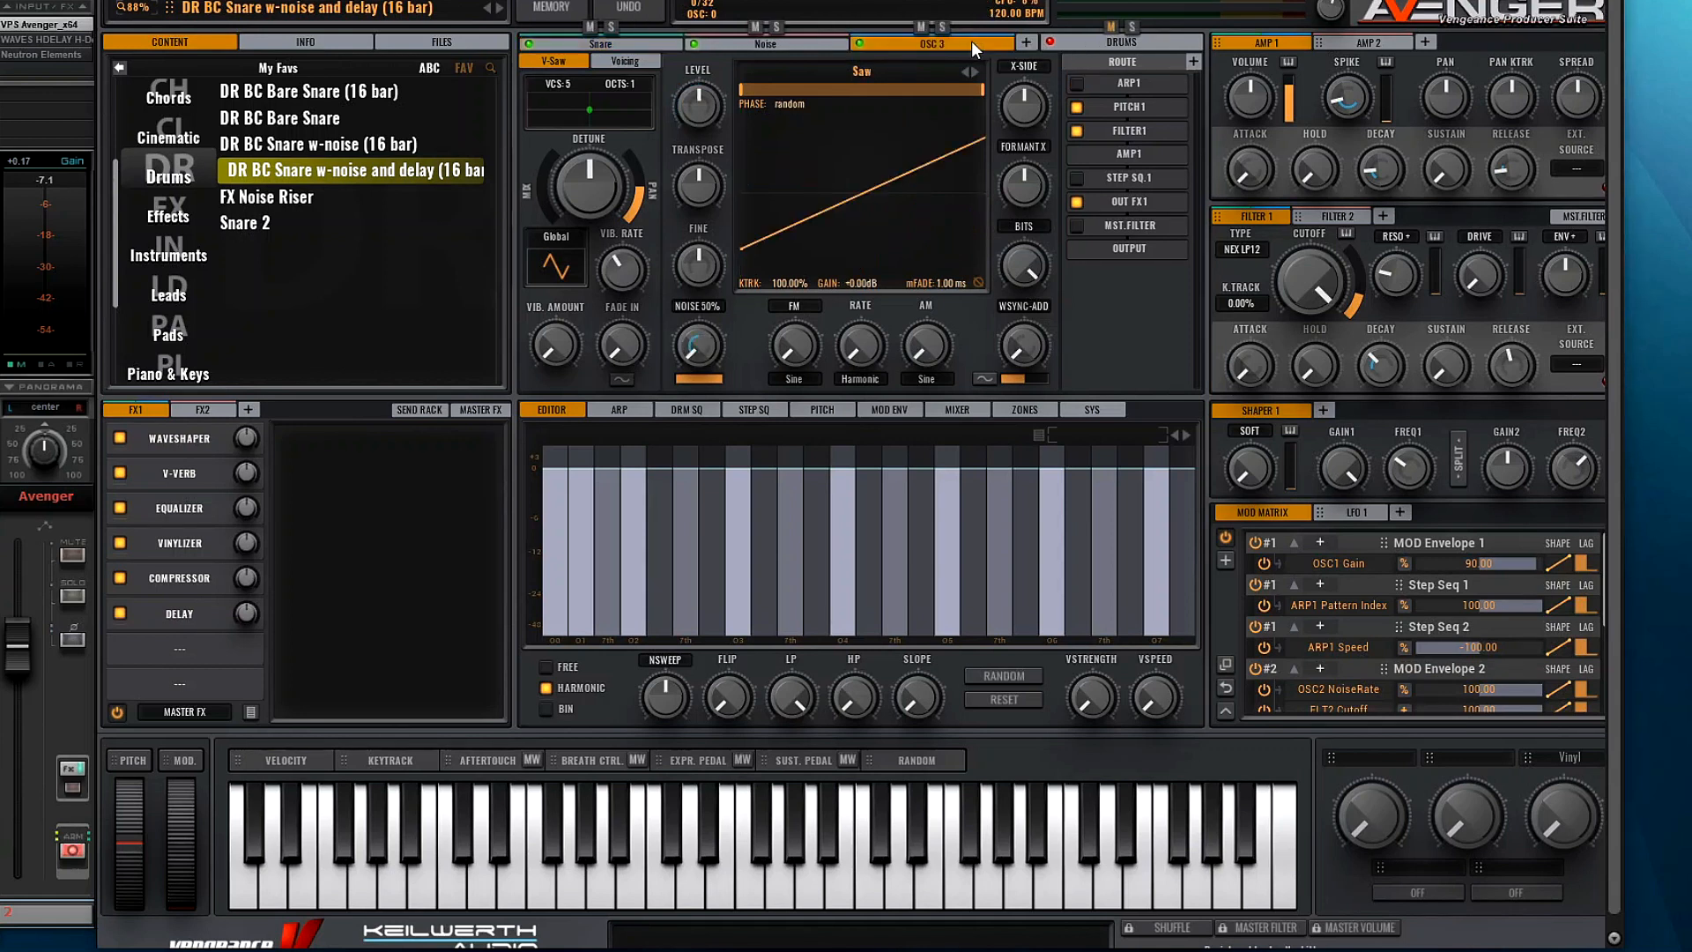
pyautogui.doubleClick(926, 44)
pyautogui.write('S')
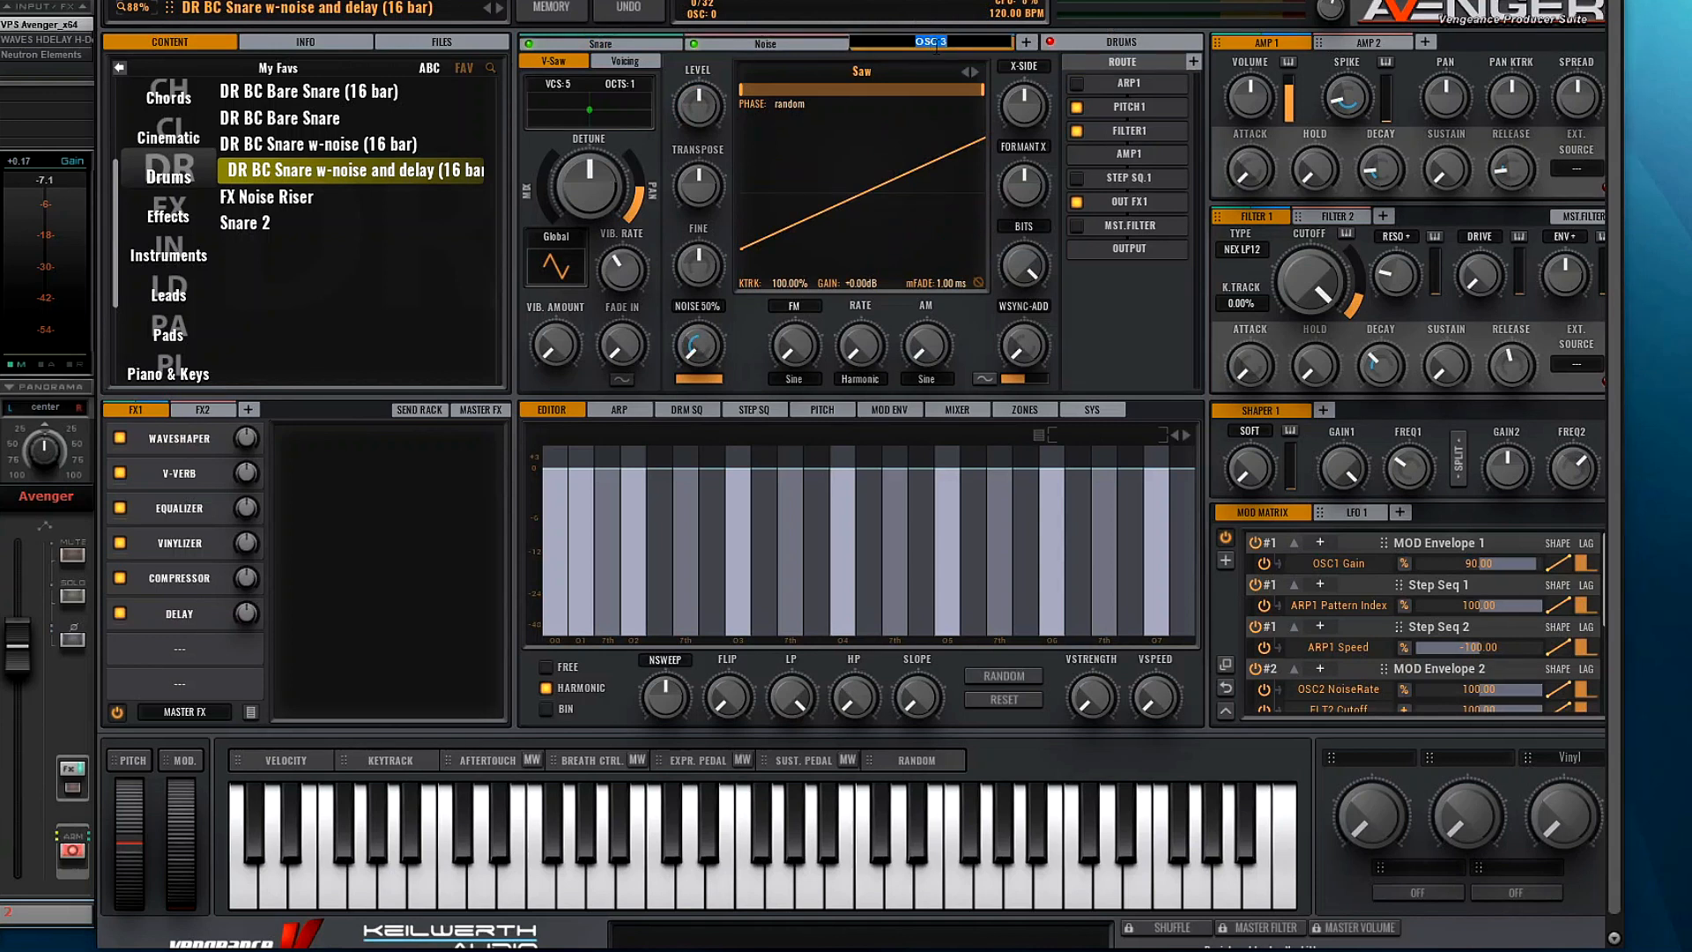
pyautogui.write('aw Riser')
# Step: Load the Chrono Lead sample into the Saw Riser oscillator, raising its V-Saw mix and setting detune to about 70%
pyautogui.click(868, 124)
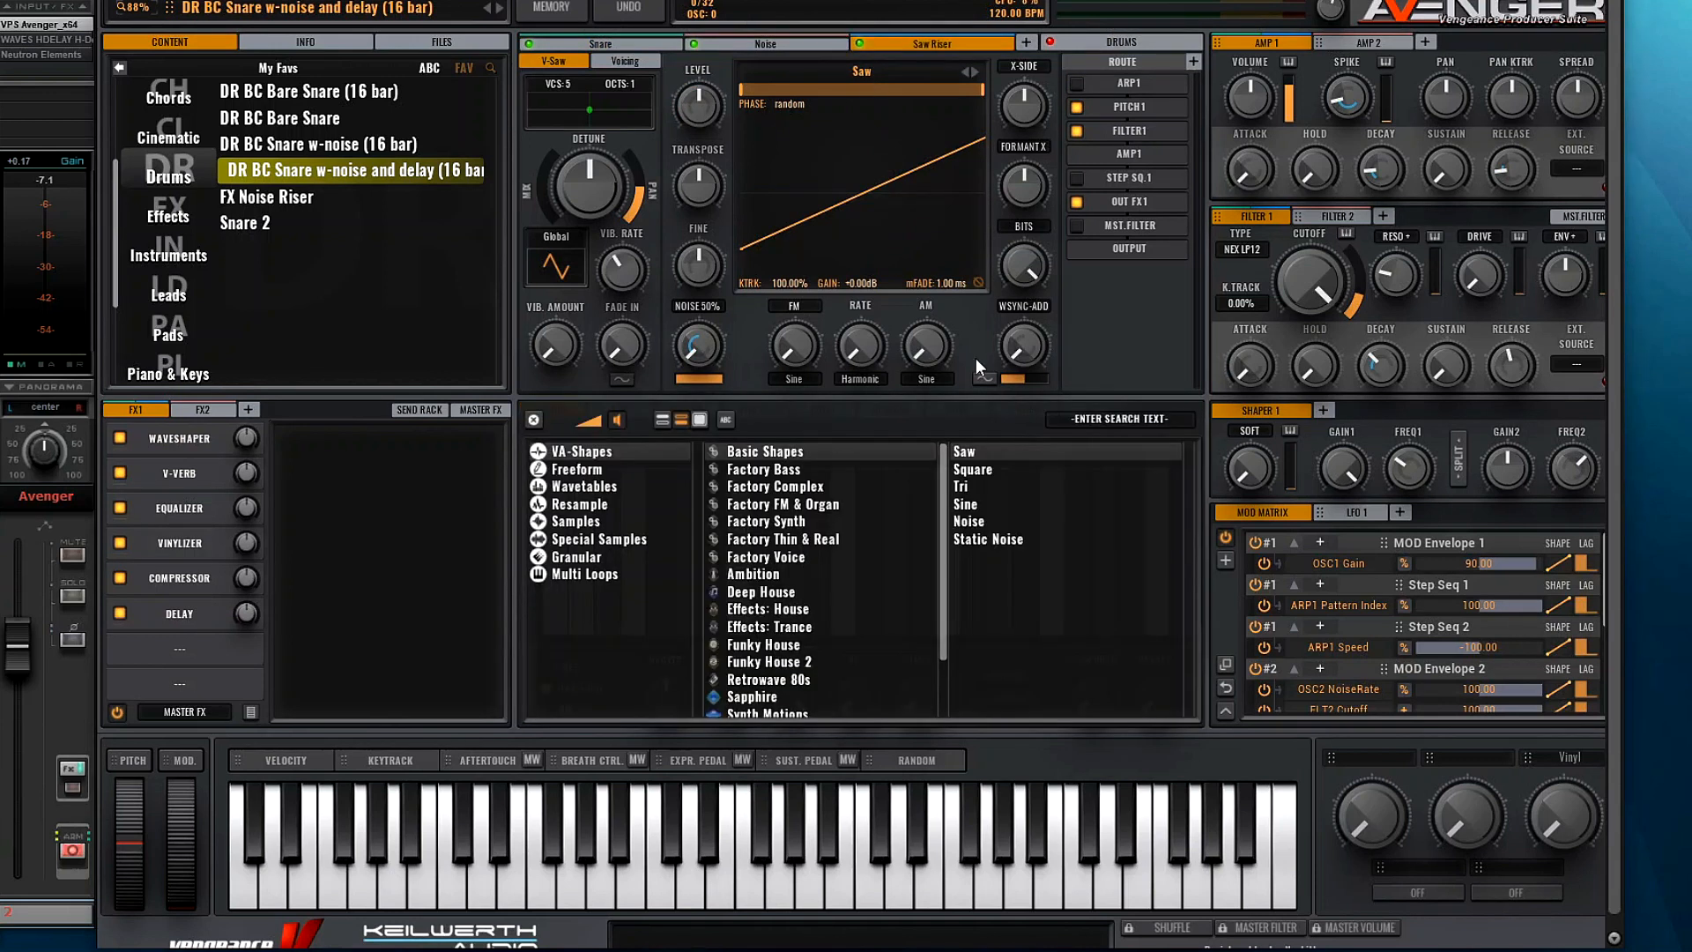
pyautogui.click(596, 521)
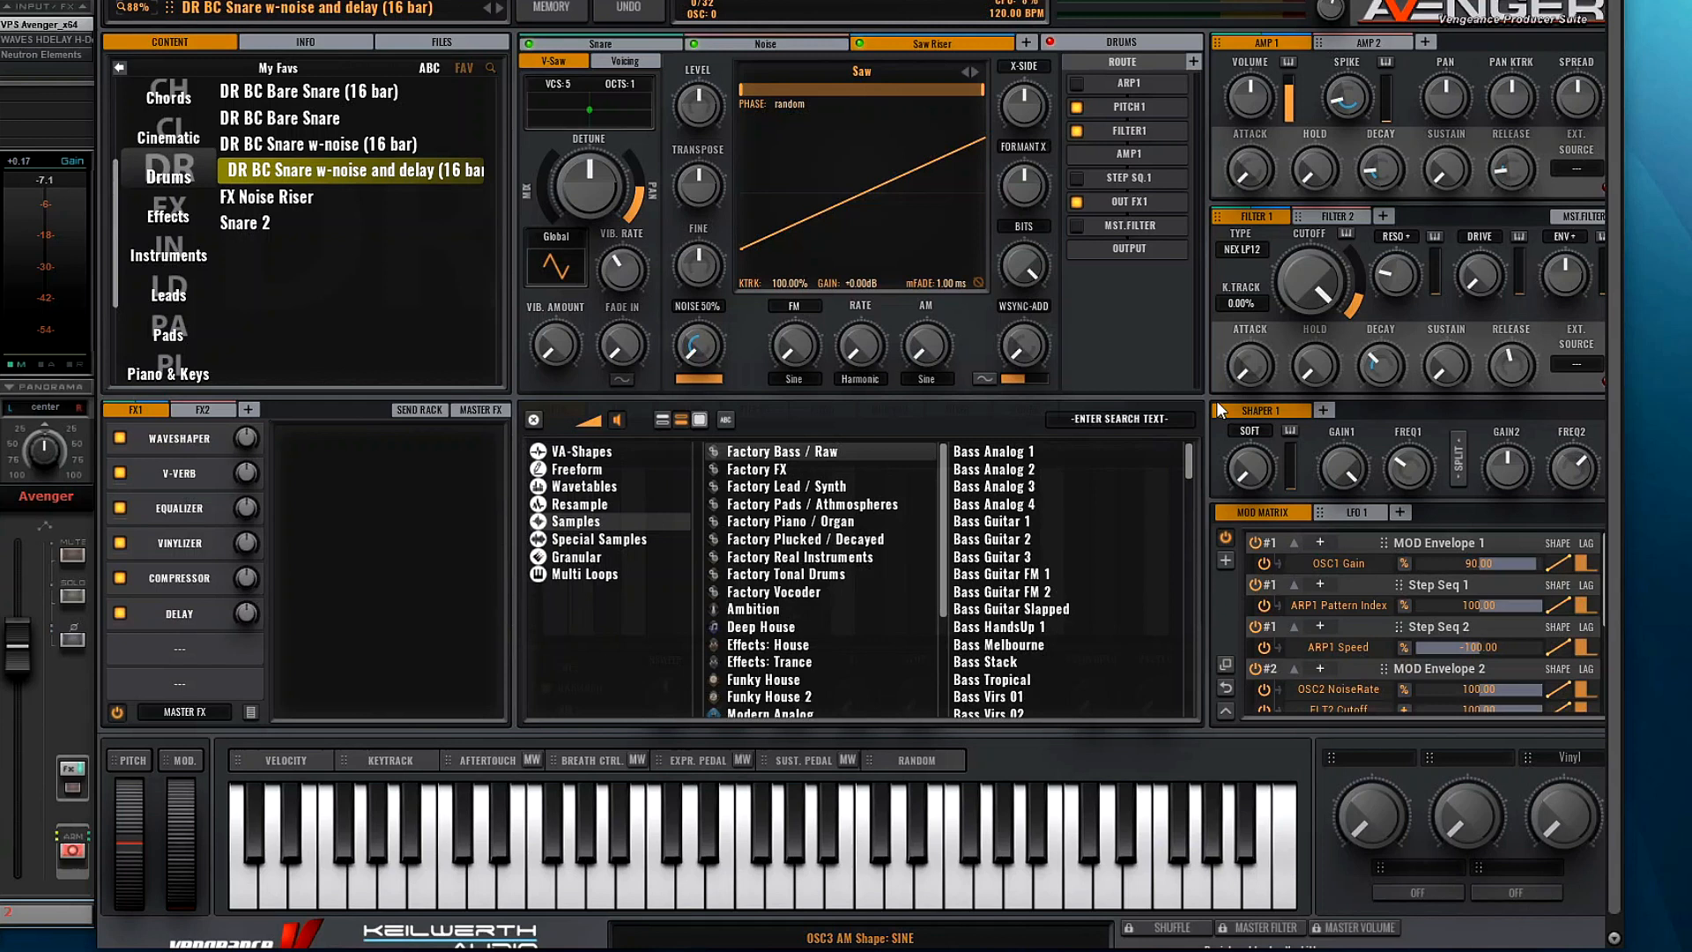
pyautogui.click(1141, 420)
pyautogui.write('chron')
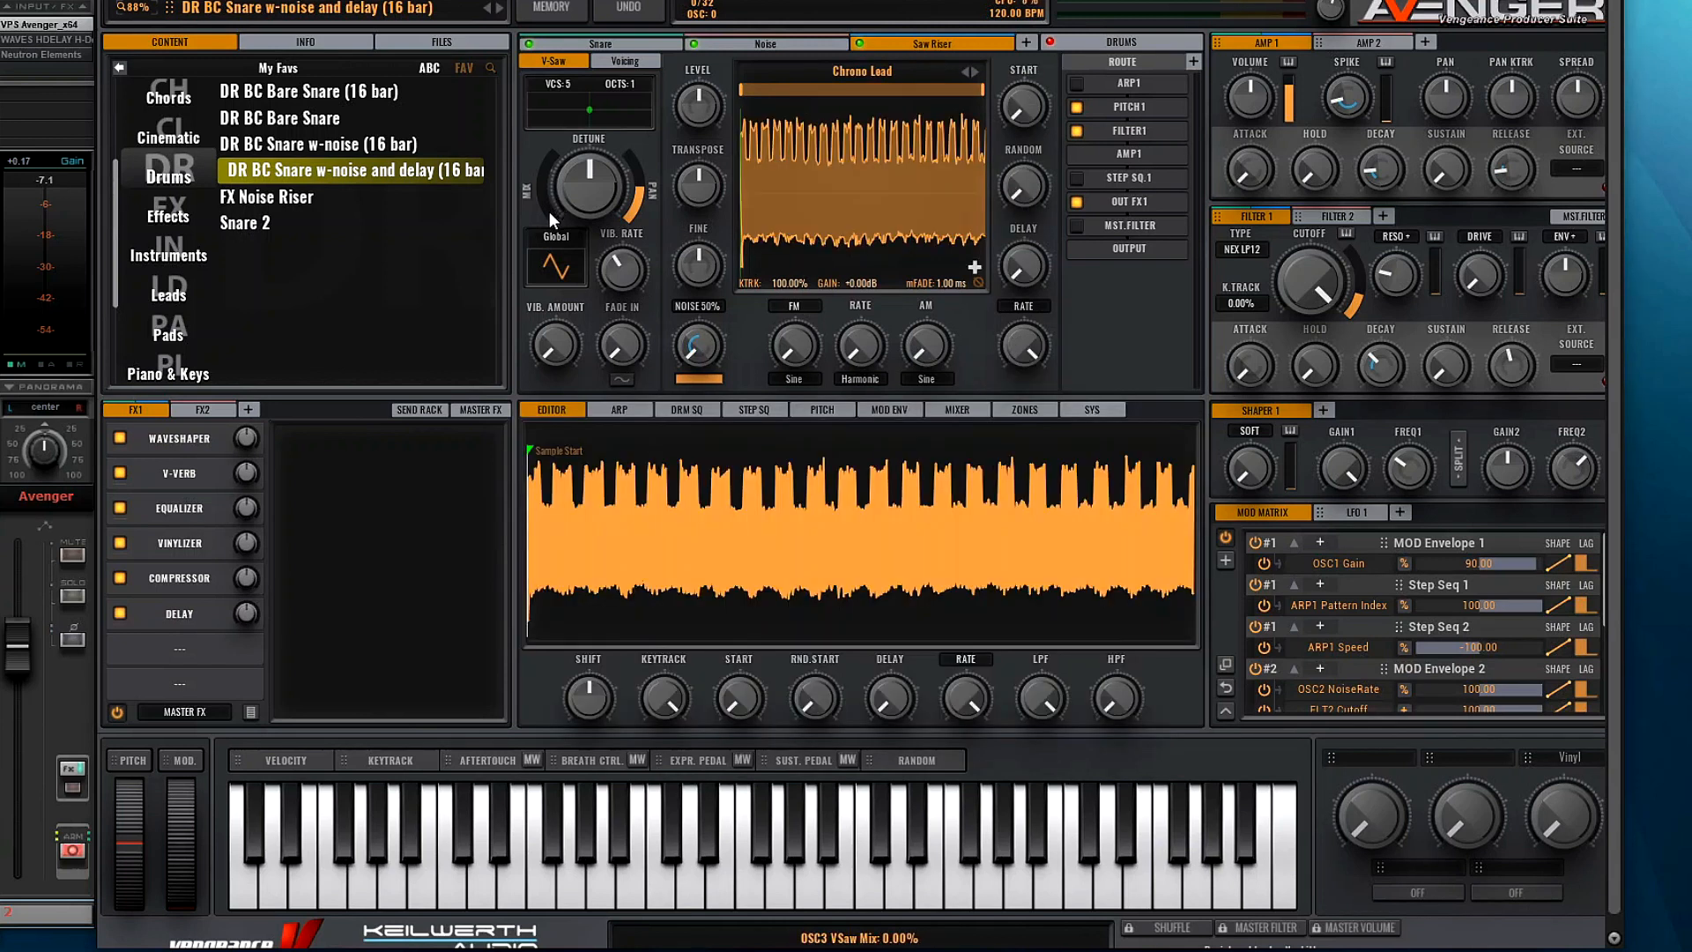
pyautogui.moveTo(548, 211); pyautogui.dragTo(555, 152)
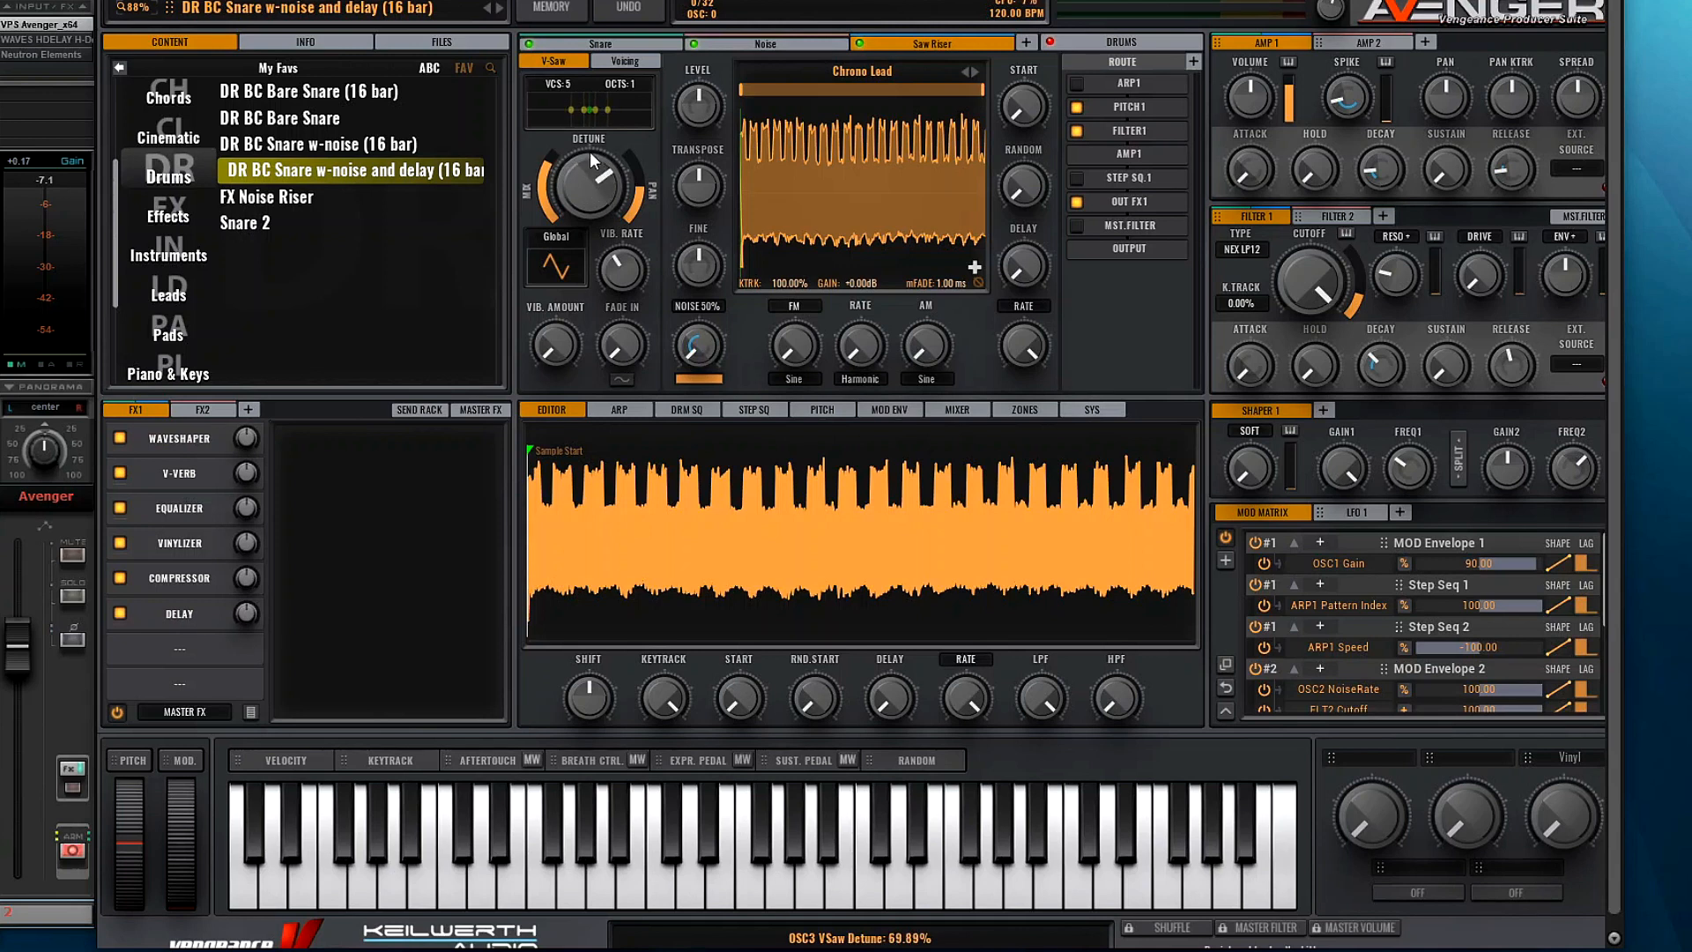
# Step: Route the Saw Riser oscillator through AMP 2 instead of AMP 1
pyautogui.click(1331, 40)
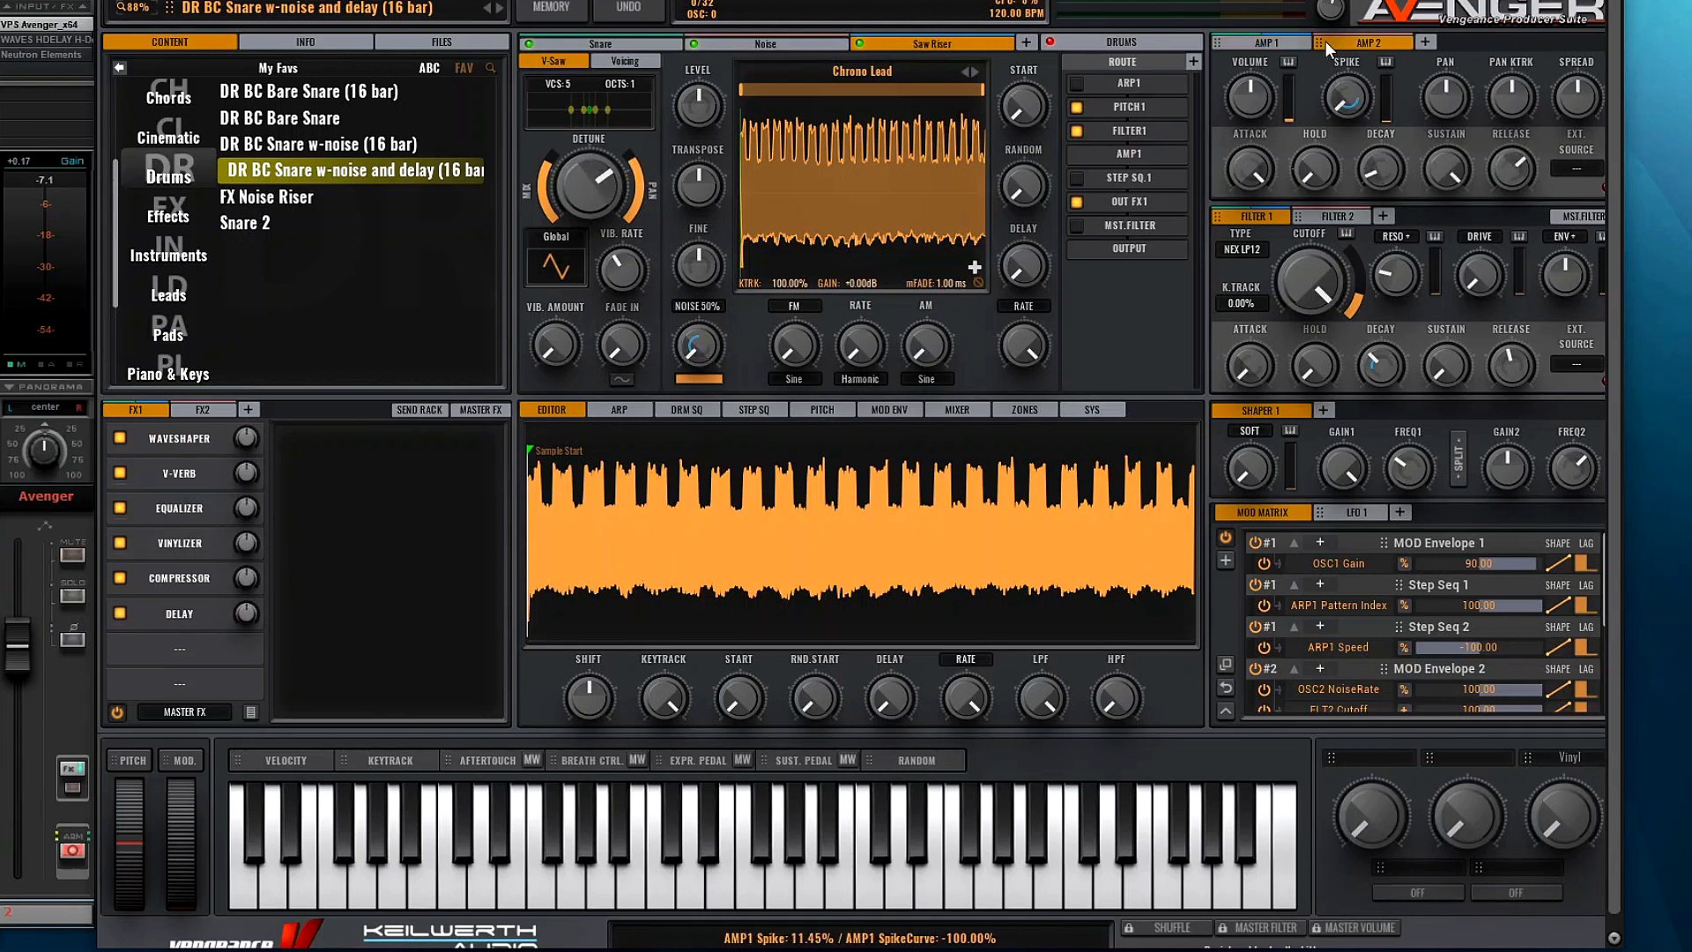
pyautogui.click(1126, 154)
pyautogui.click(1125, 224)
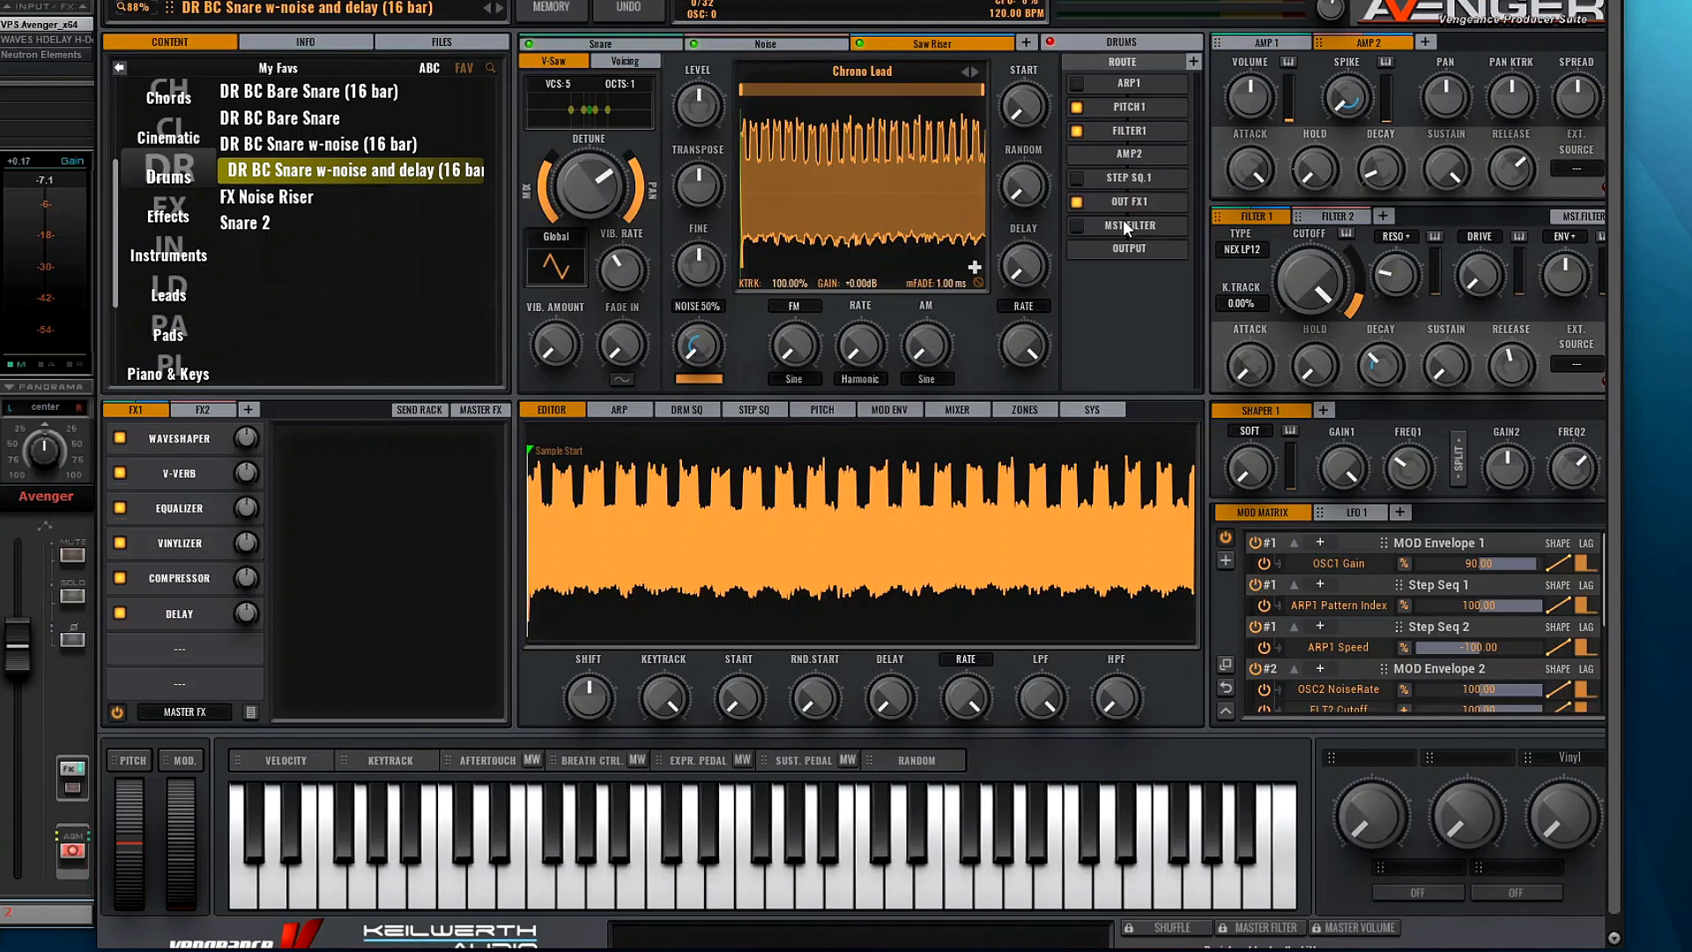
# Step: Route the Saw Riser through a new third filter with no cutoff envelope amount and increased drive
pyautogui.click(1381, 217)
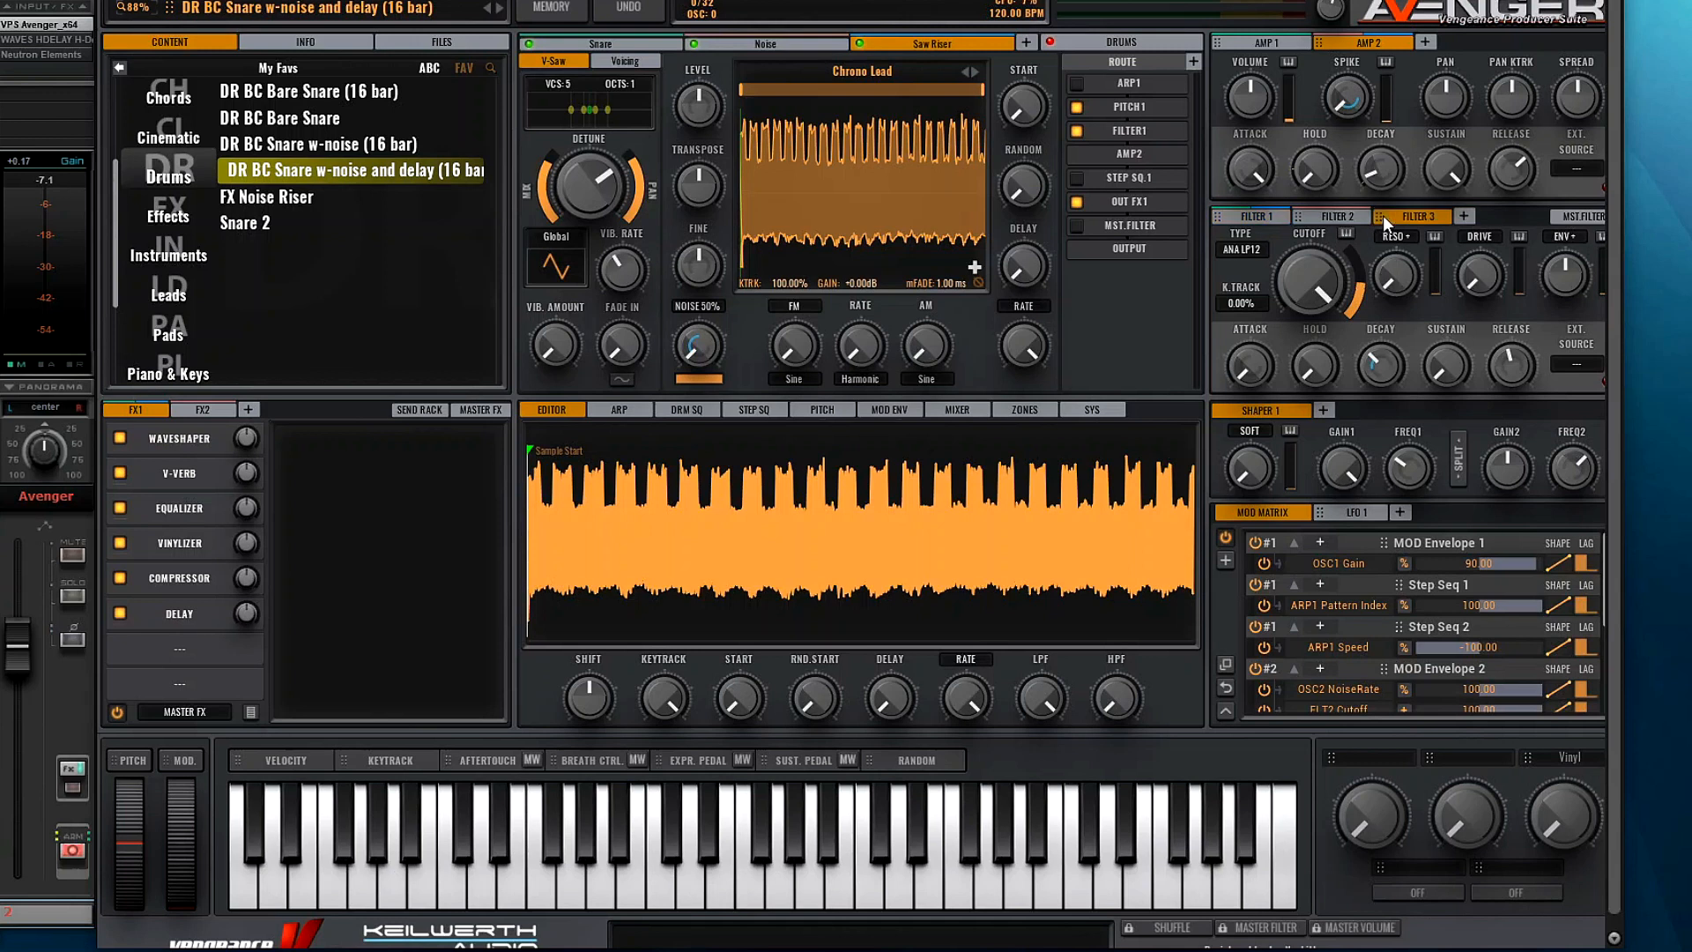
pyautogui.click(1133, 131)
pyautogui.click(1128, 236)
pyautogui.moveTo(1358, 298); pyautogui.dragTo(1449, 117)
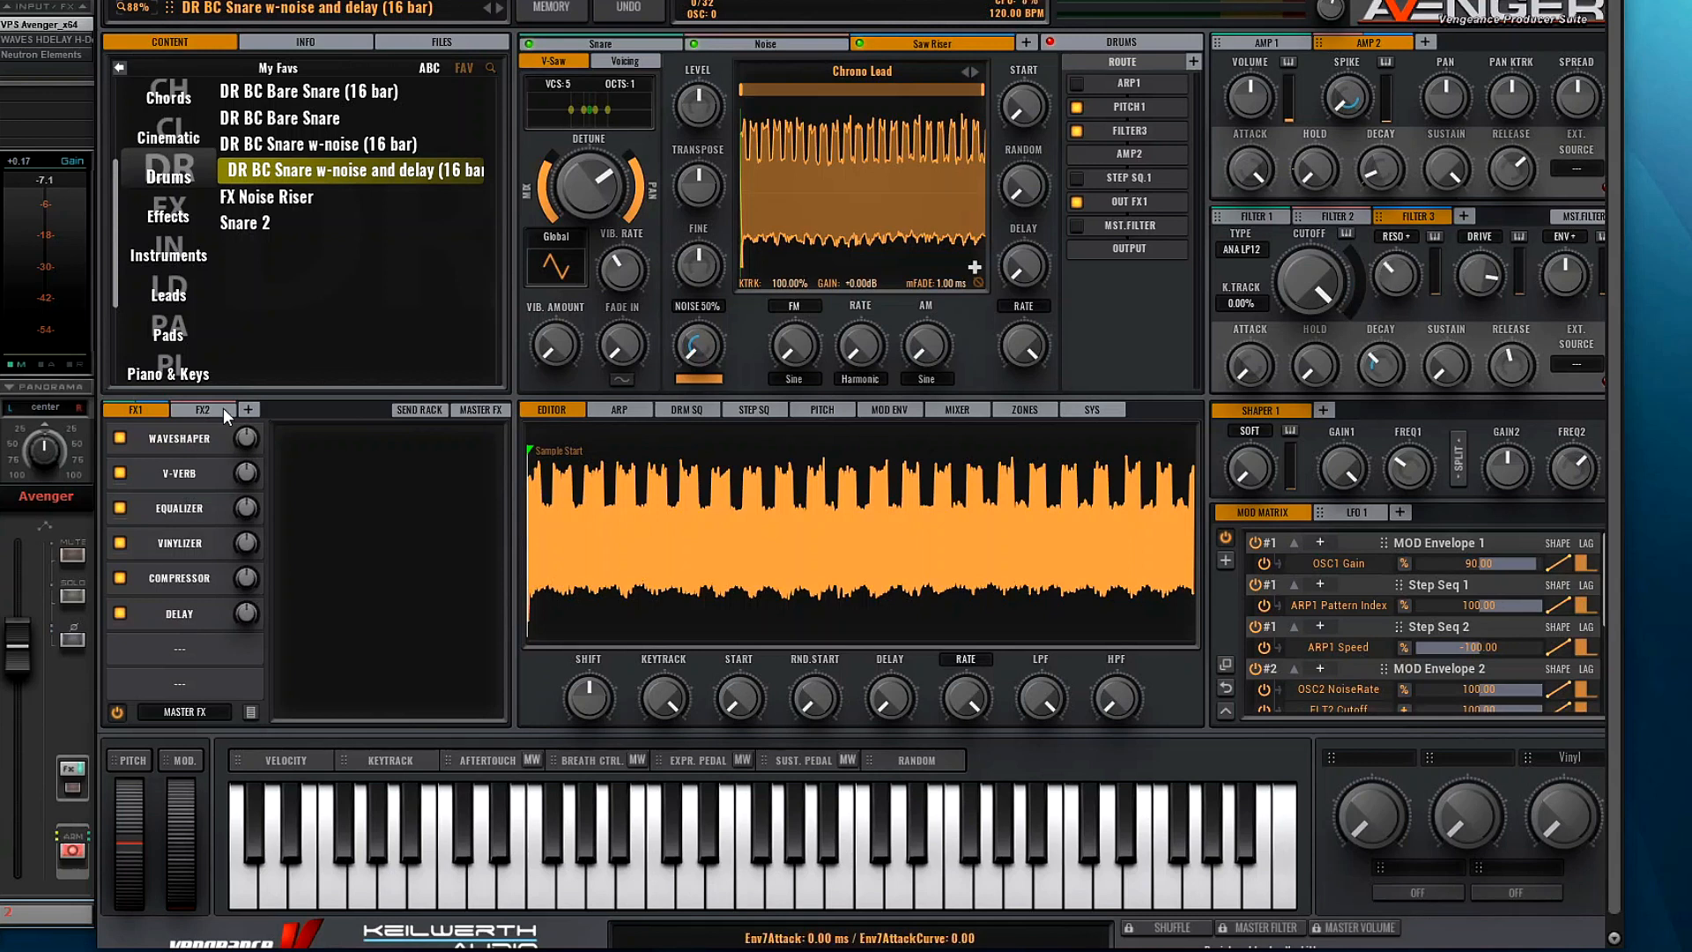
# Step: Create a third effects chain and send the Saw Riser oscillator's output to FX3
pyautogui.click(247, 410)
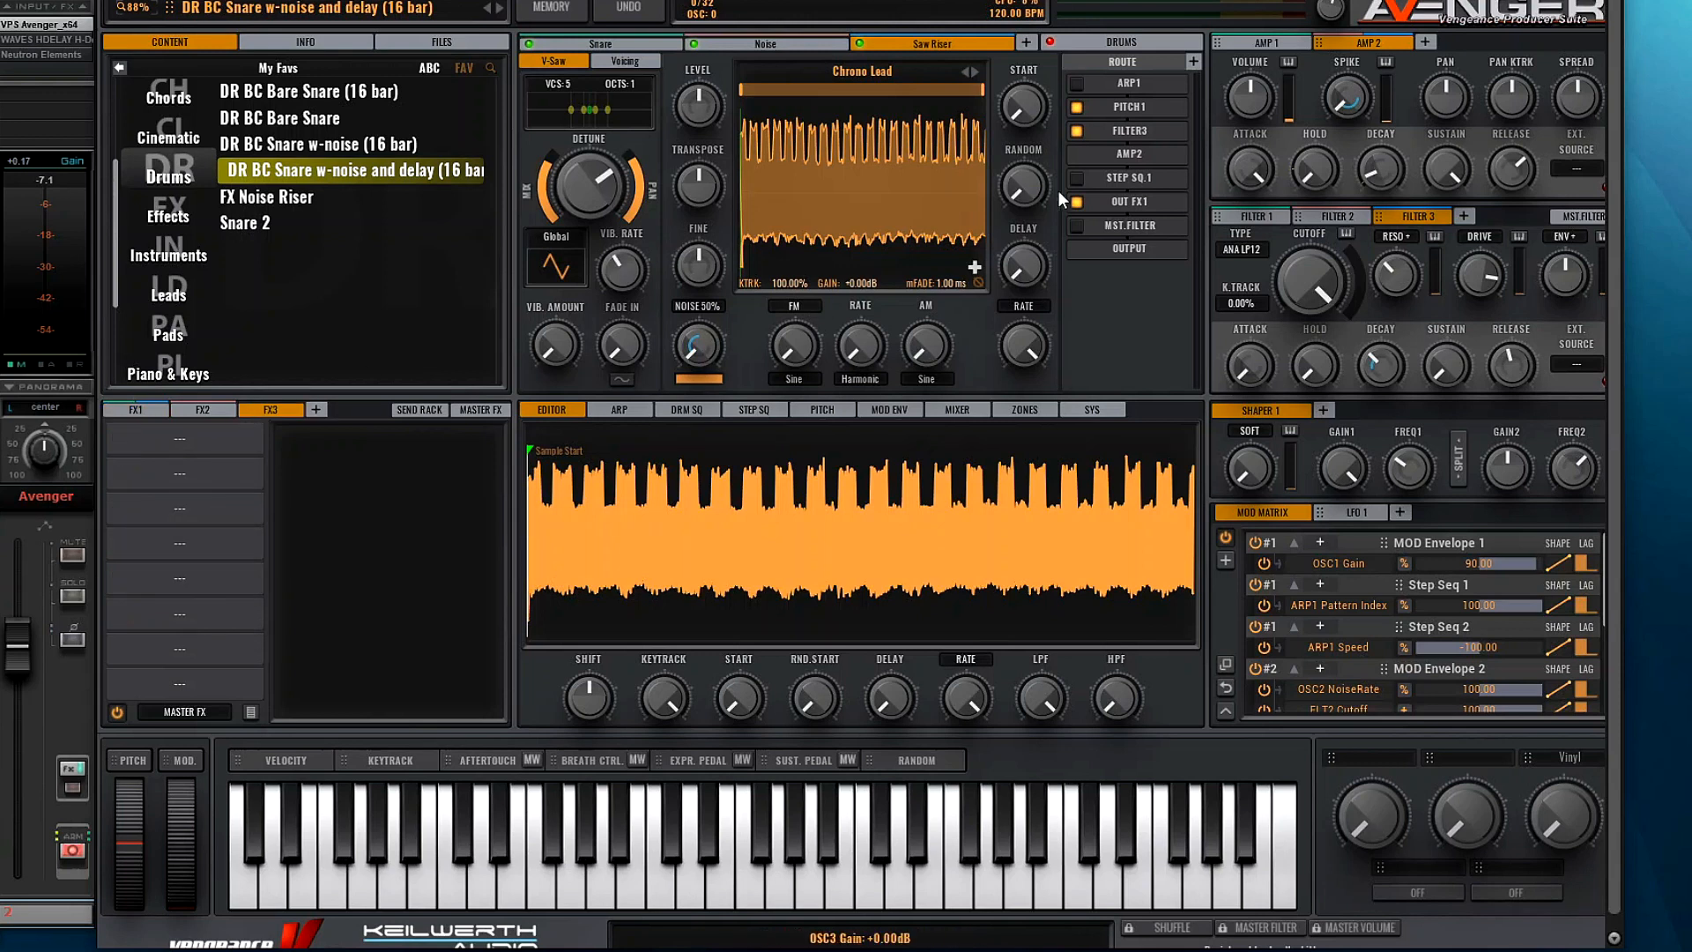
pyautogui.click(1135, 201)
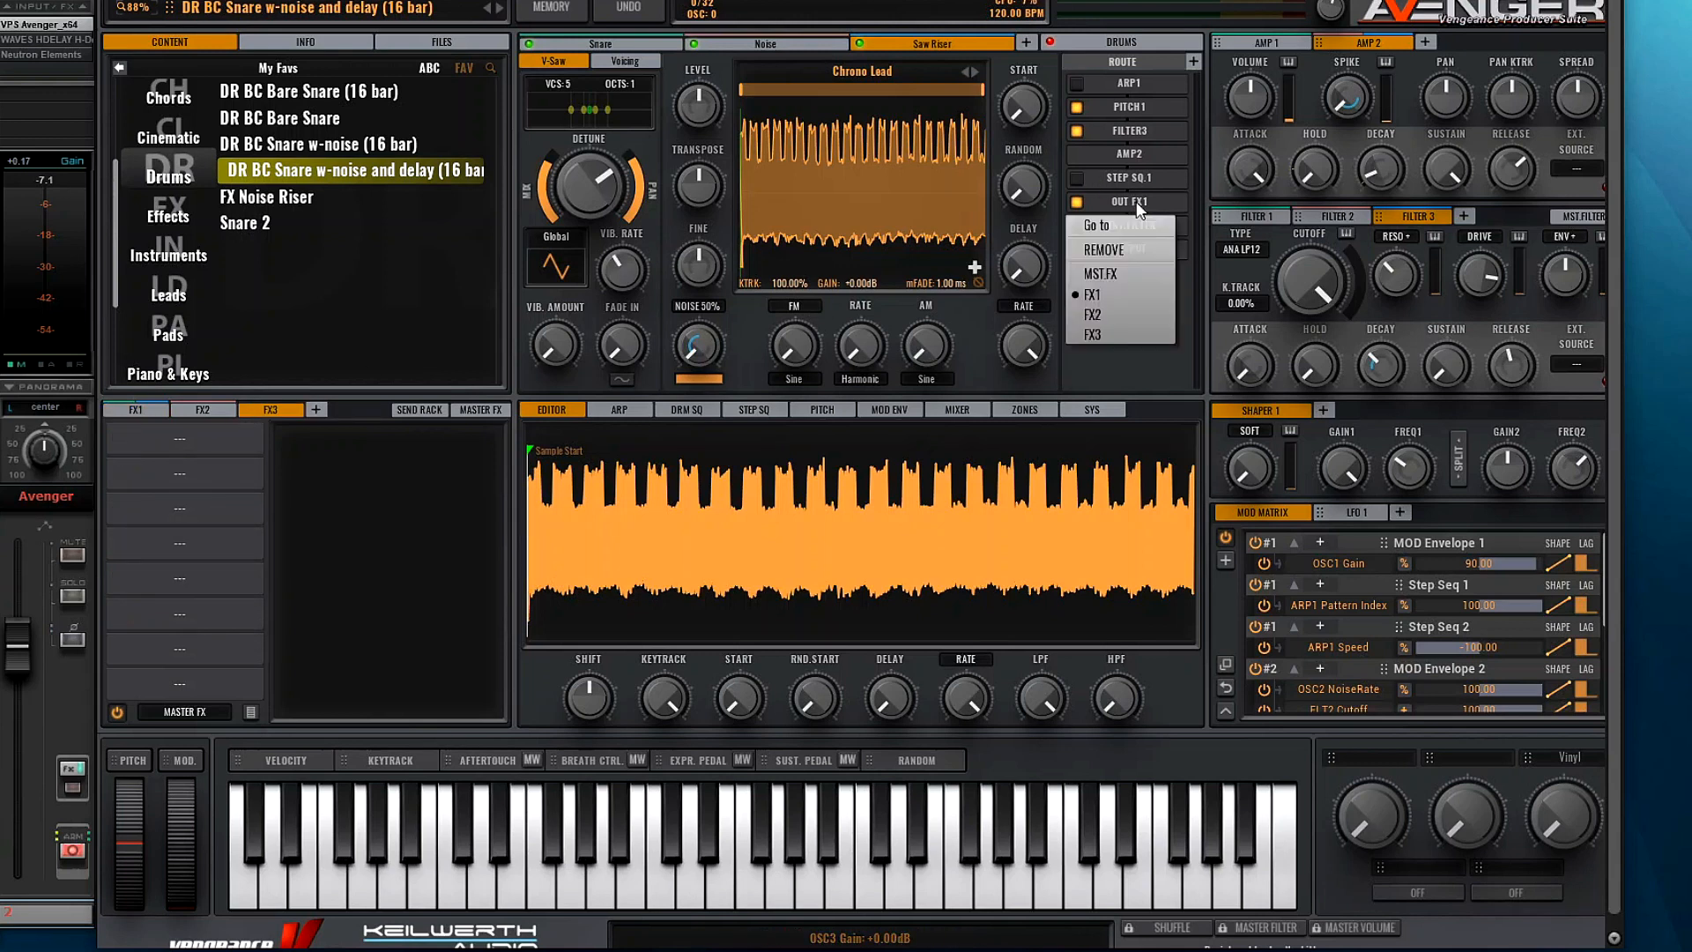
pyautogui.click(1093, 335)
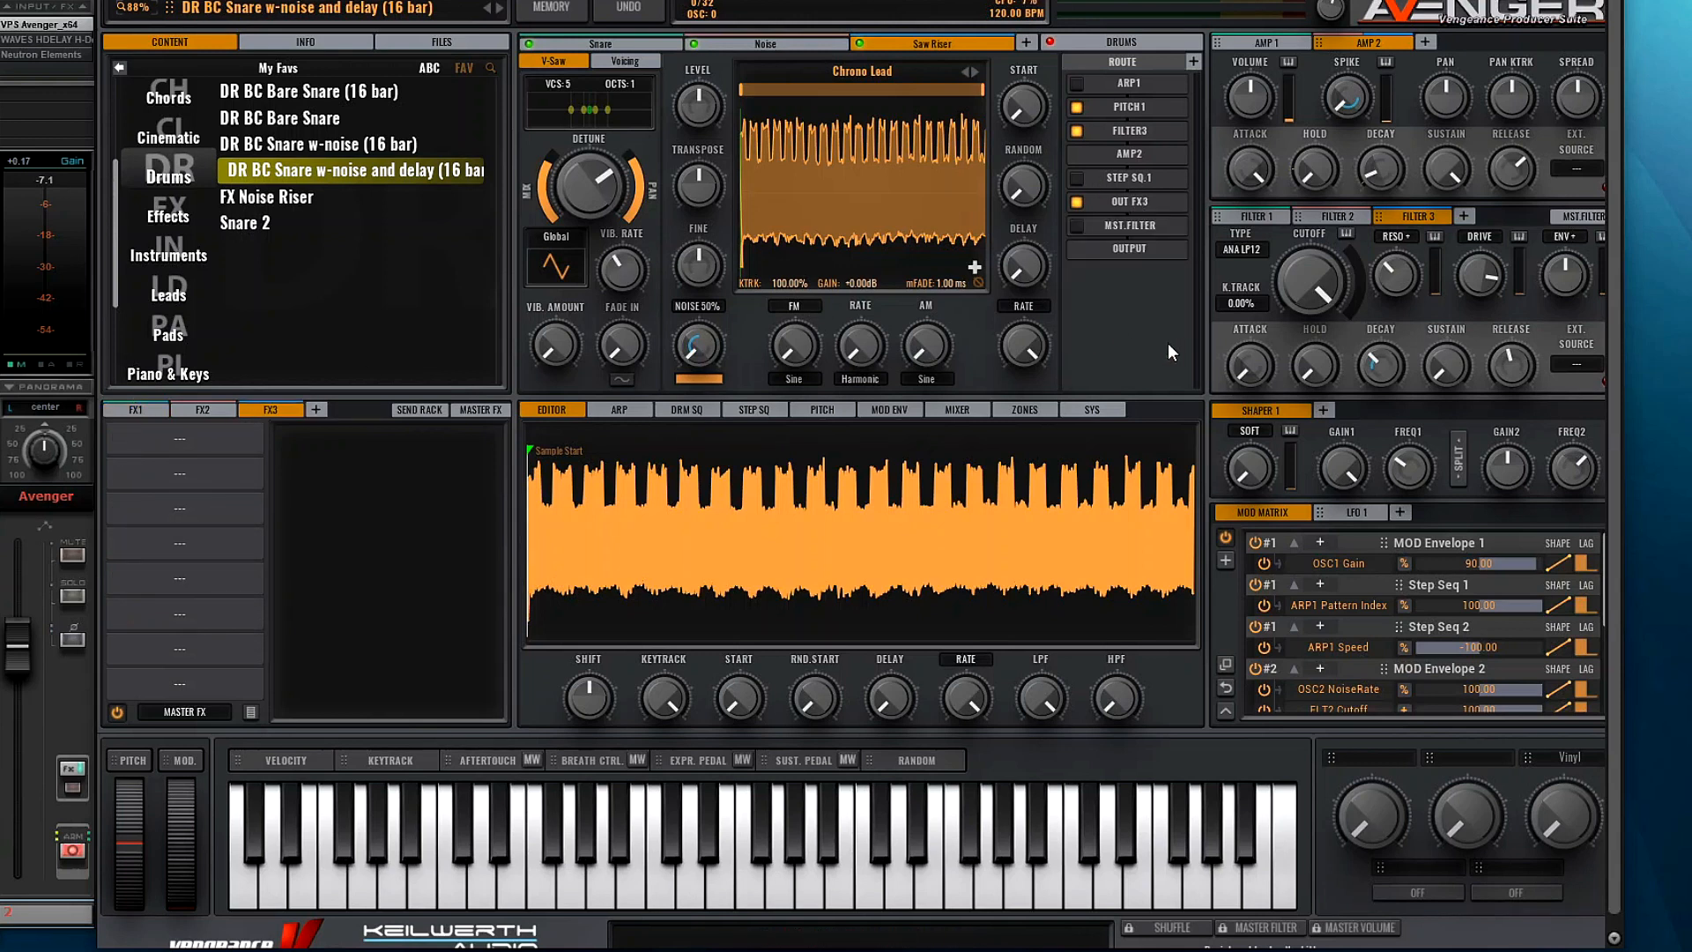
# Step: Add an AA Vintage Phaser to the second slot of FX3 and set its mix to 0
pyautogui.click(158, 473)
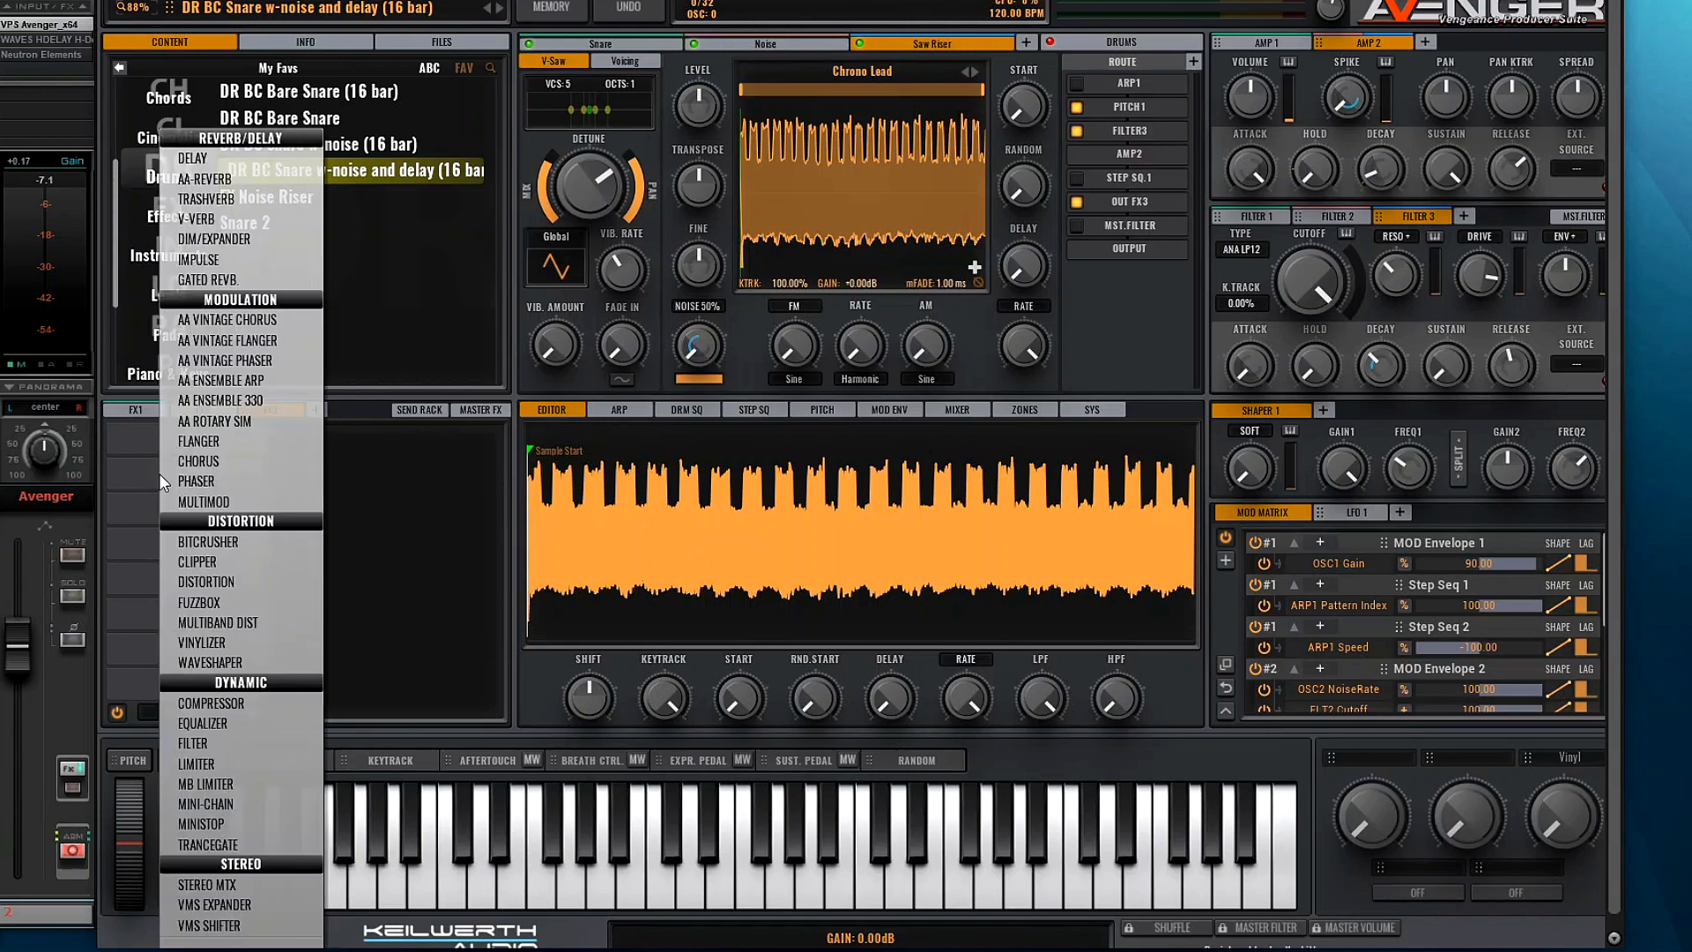
pyautogui.click(278, 362)
pyautogui.moveTo(282, 693); pyautogui.dragTo(310, 736)
# Step: Create a third pitch envelope and route the Saw Riser oscillator through Pitch 3
pyautogui.click(823, 411)
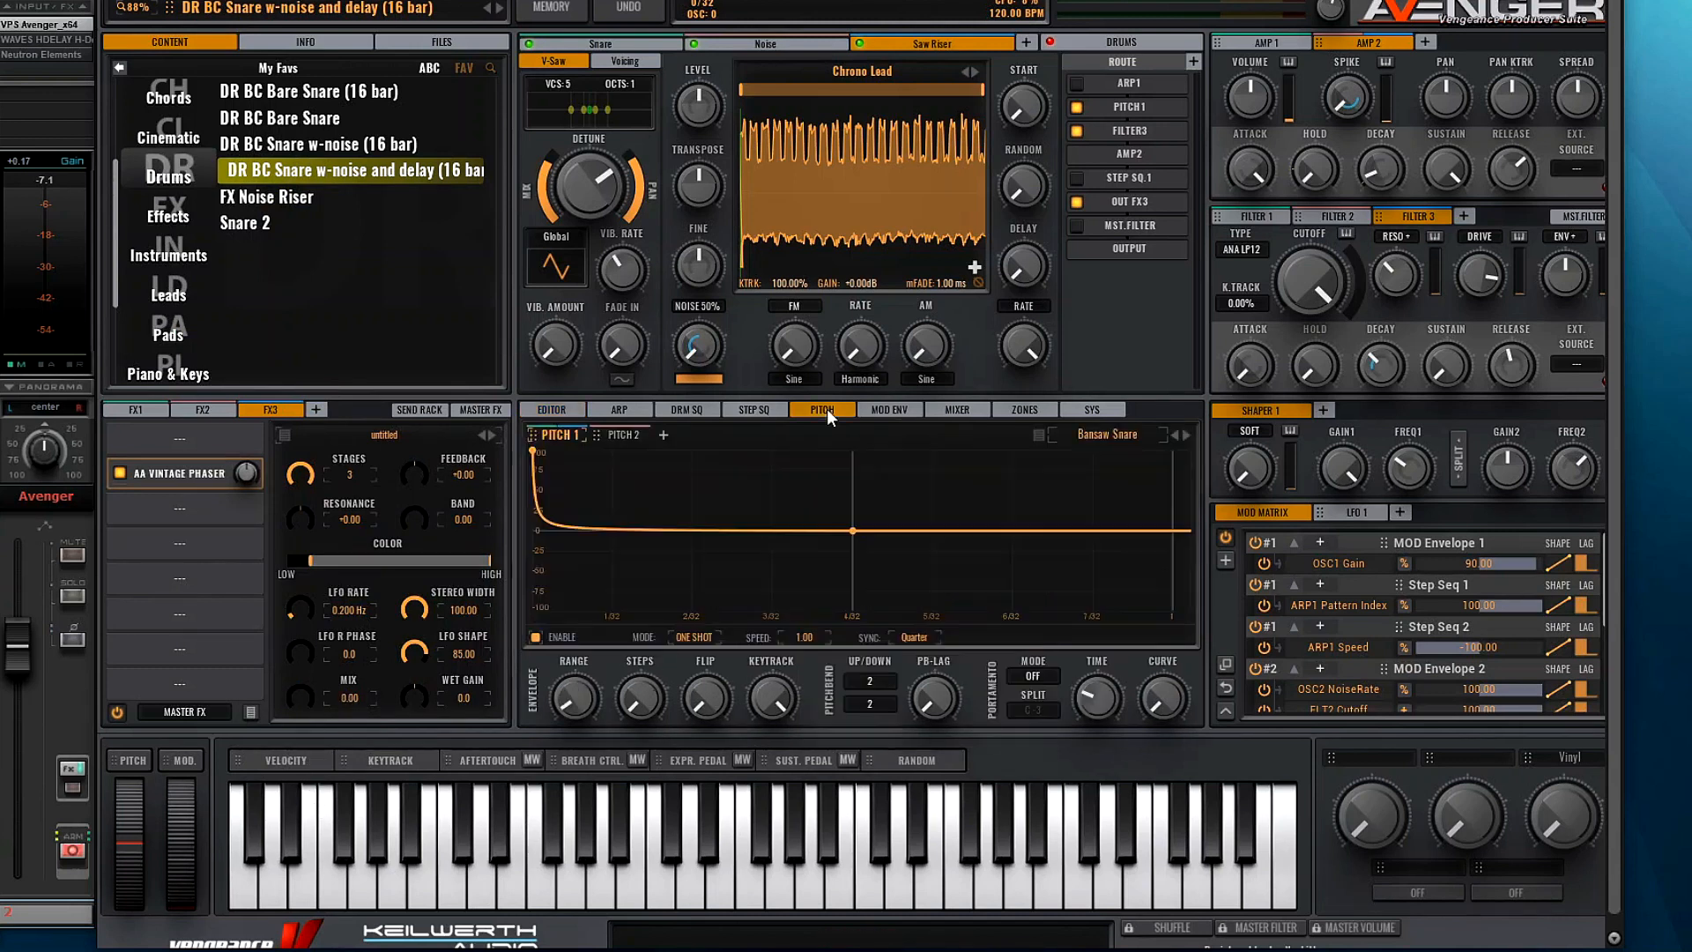
pyautogui.click(663, 435)
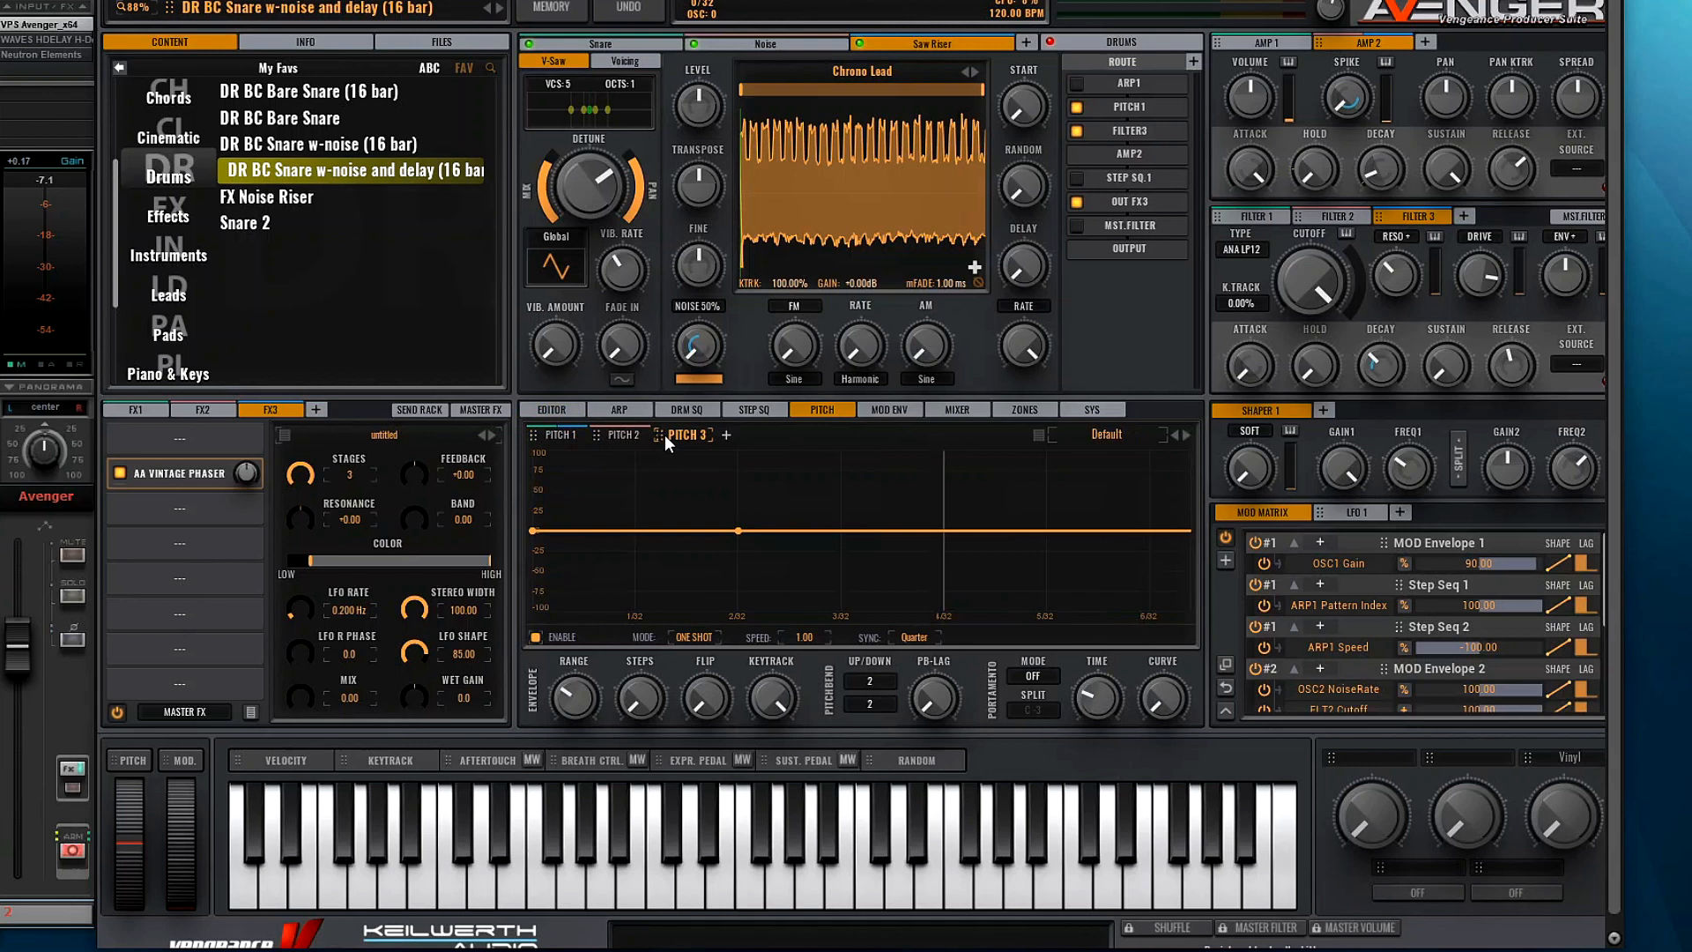
pyautogui.click(1122, 107)
pyautogui.click(1114, 195)
# Step: Shape Pitch 3 as a straight rise from the lowest level to 100 at mark 8, increasing its range and reducing its speed
pyautogui.moveTo(531, 529); pyautogui.dragTo(515, 643)
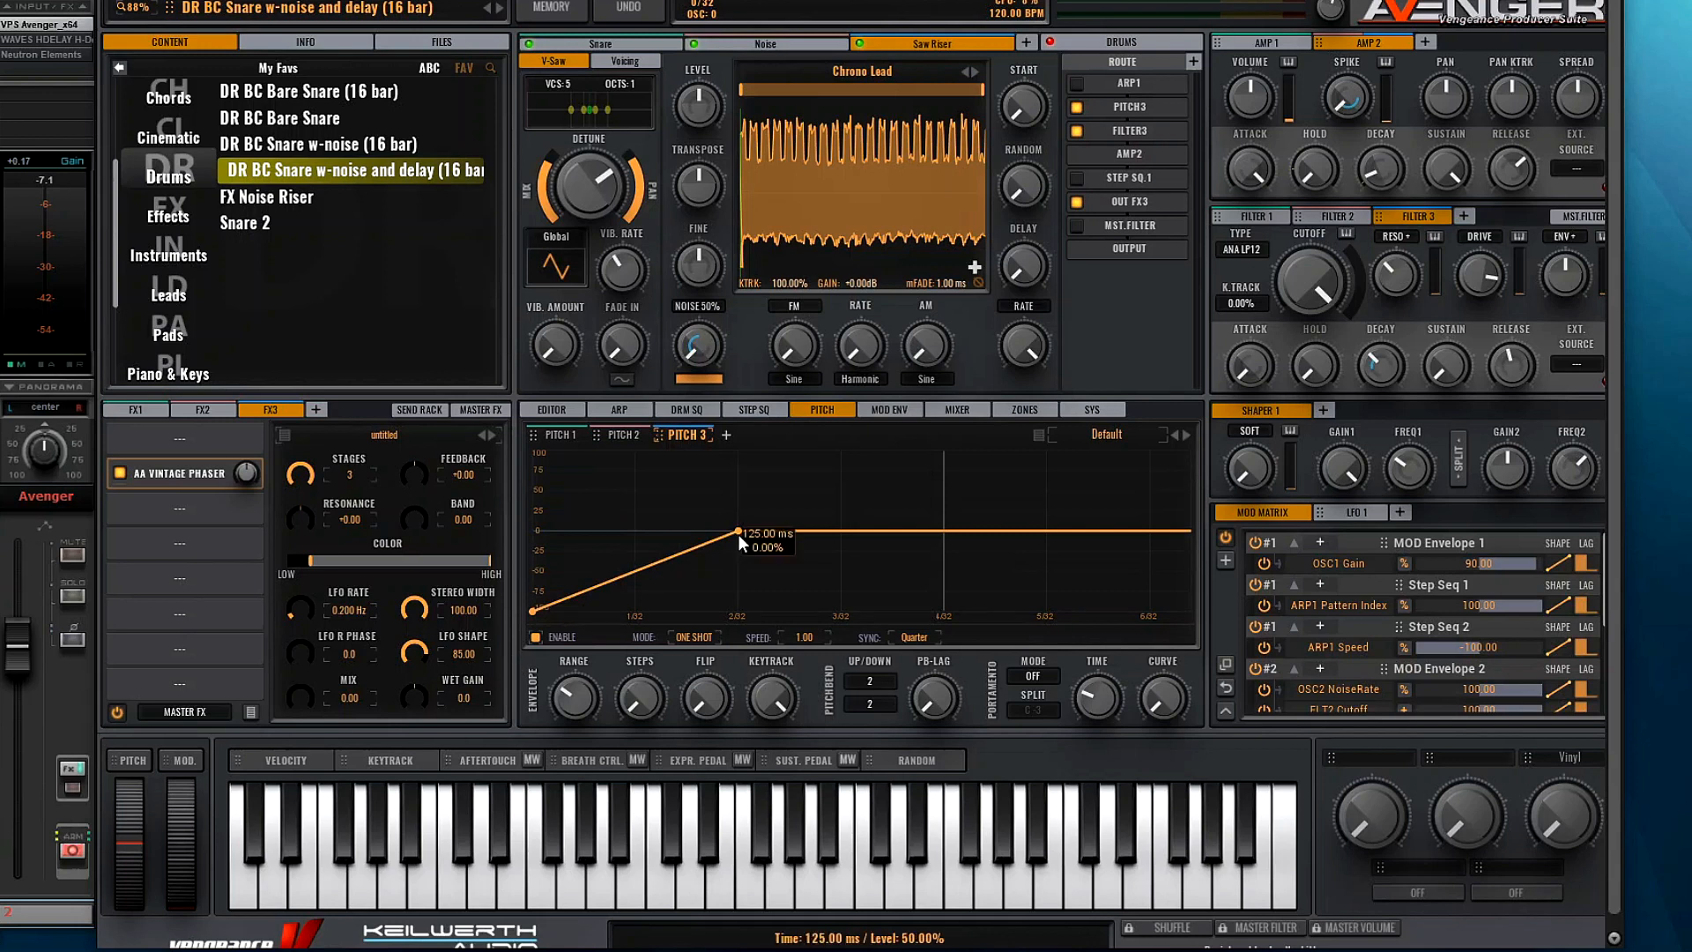
pyautogui.moveTo(737, 529); pyautogui.dragTo(872, 134)
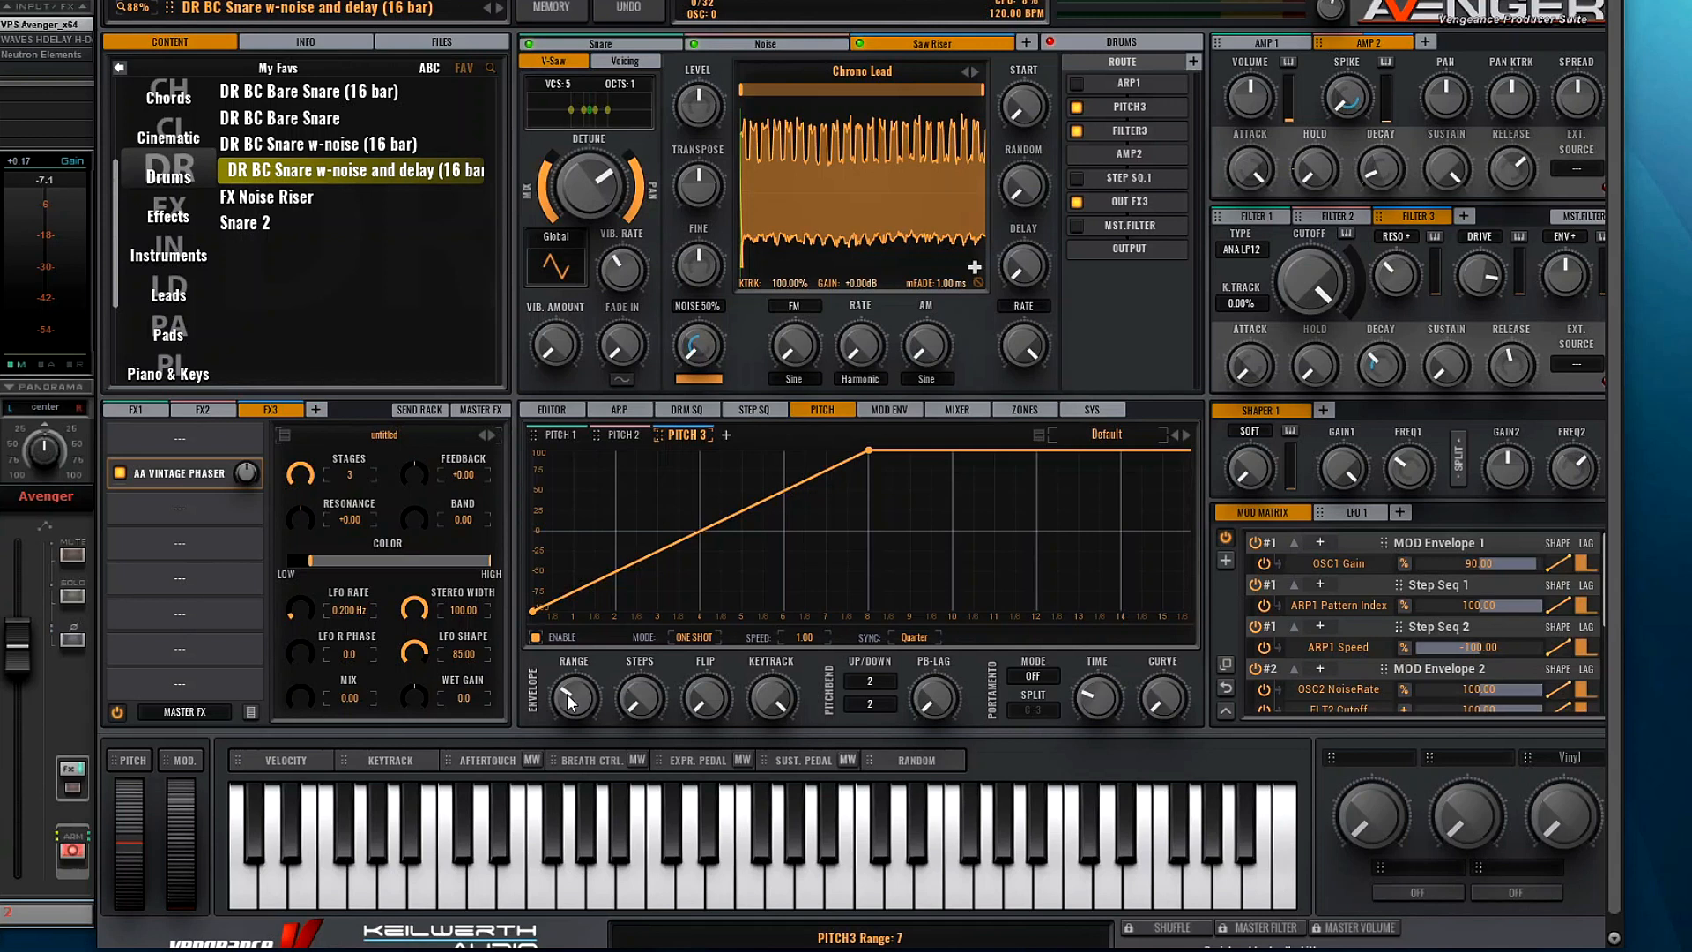
pyautogui.moveTo(571, 702); pyautogui.dragTo(573, 684)
pyautogui.moveTo(819, 637); pyautogui.dragTo(827, 686)
# Step: Create a fourth step sequencer and enable Step SQ 4 in the Saw Riser oscillator's routing
pyautogui.click(743, 409)
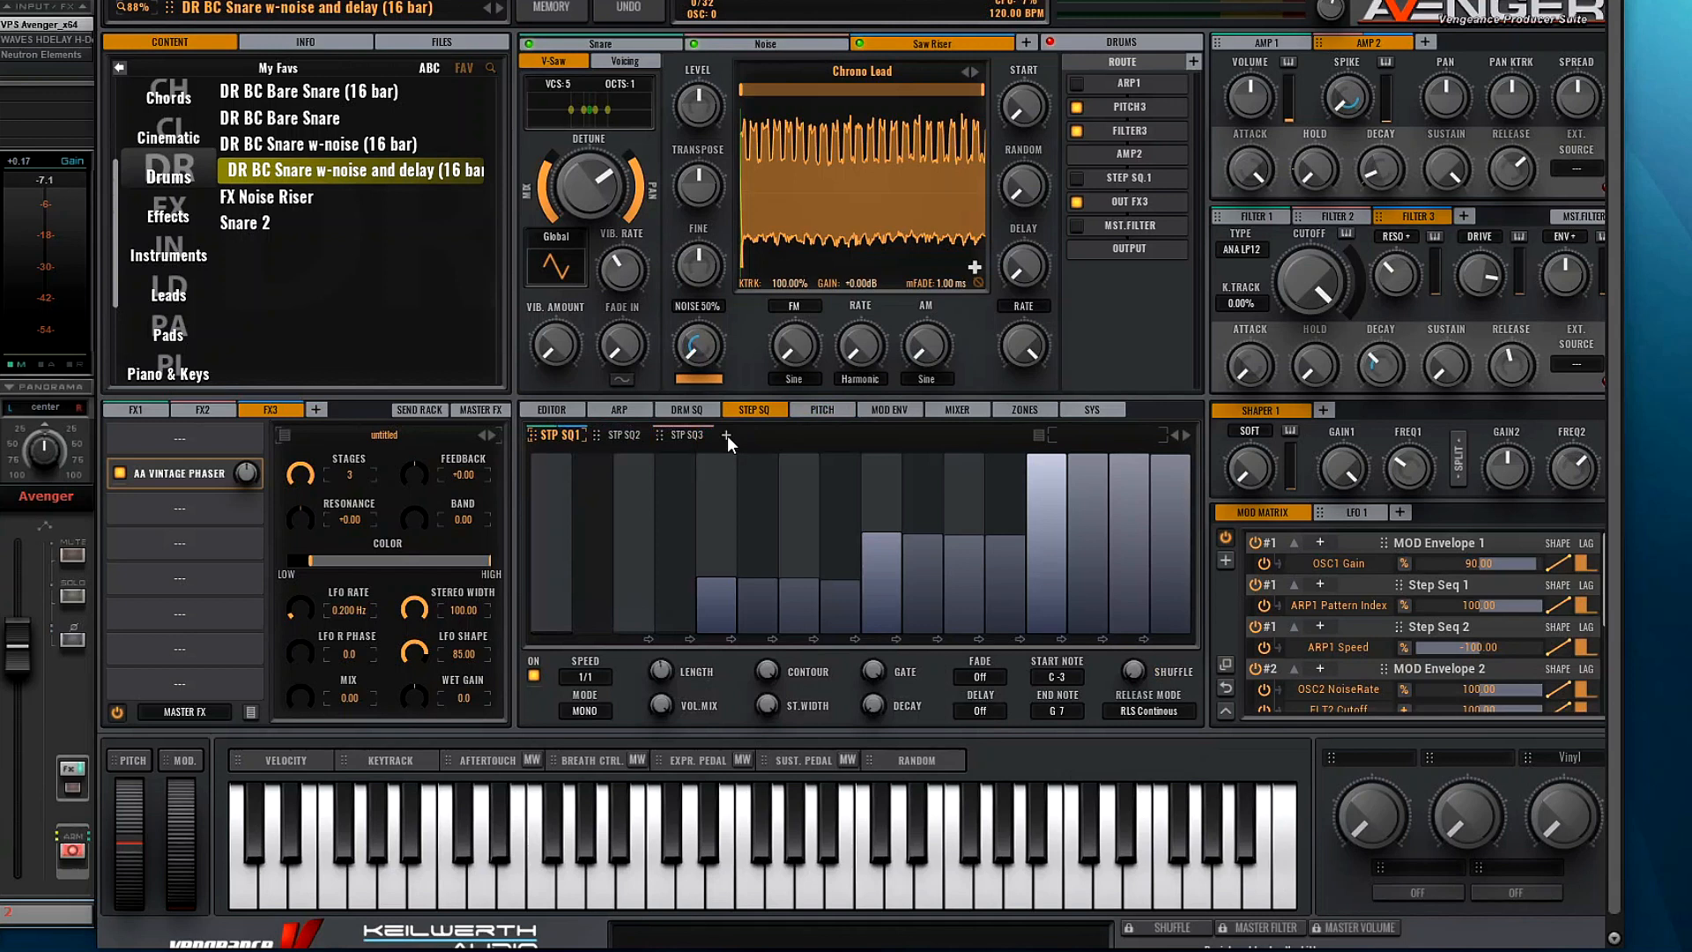
pyautogui.click(727, 435)
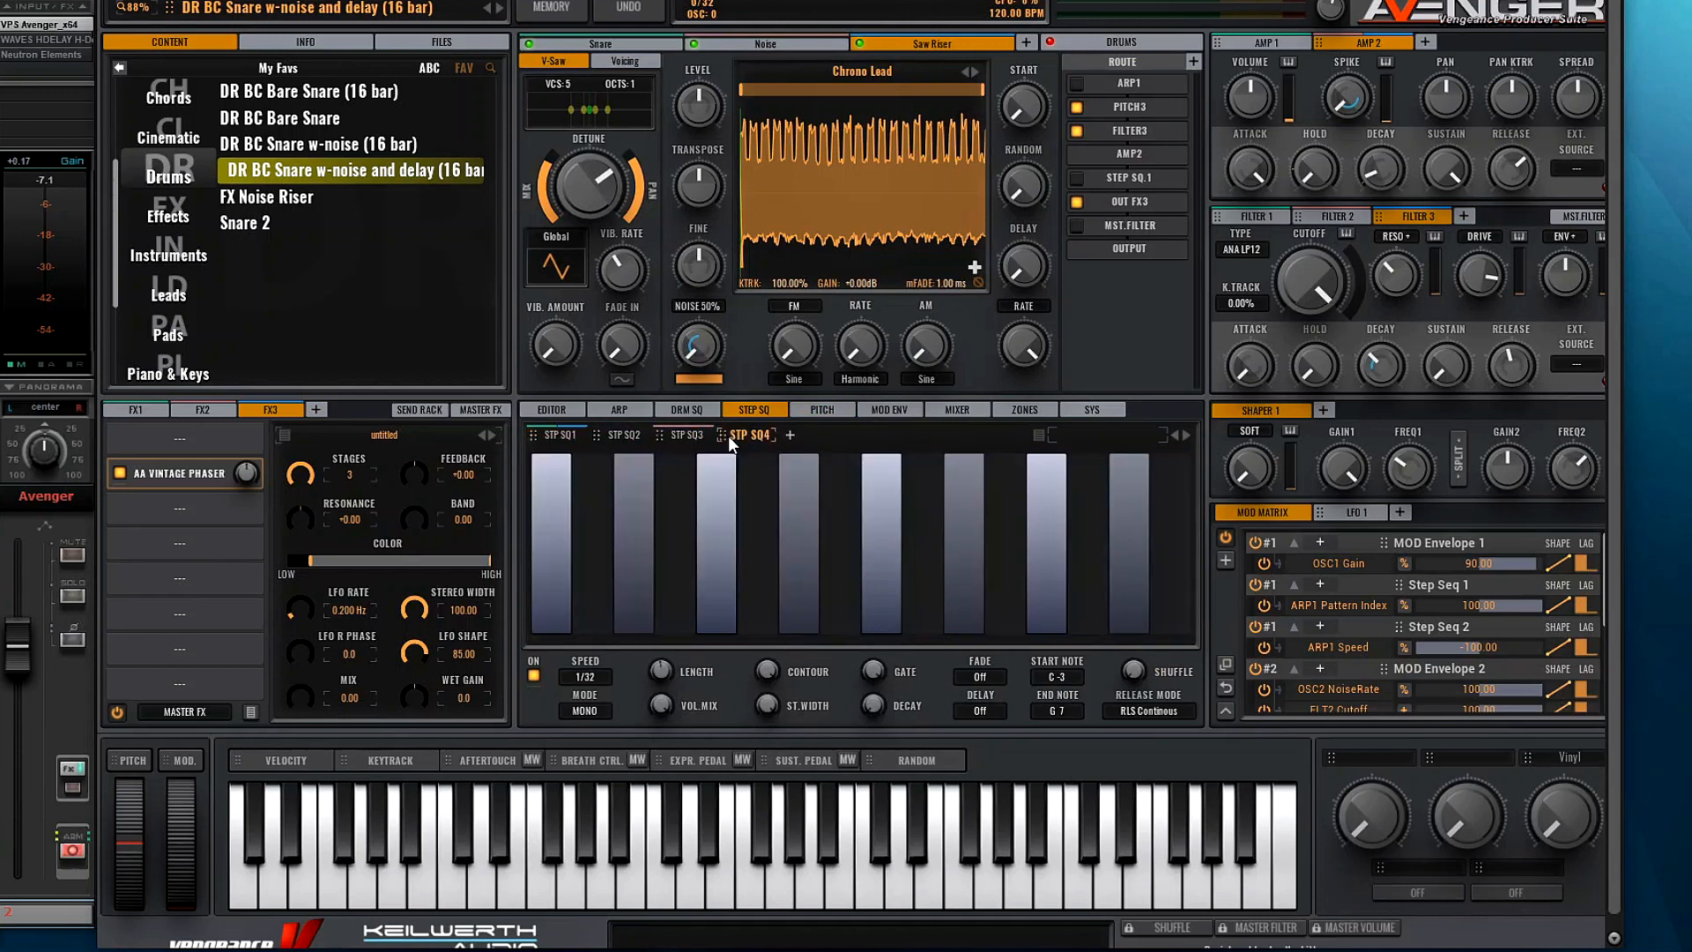
pyautogui.click(1076, 178)
pyautogui.click(1108, 176)
pyautogui.click(1108, 288)
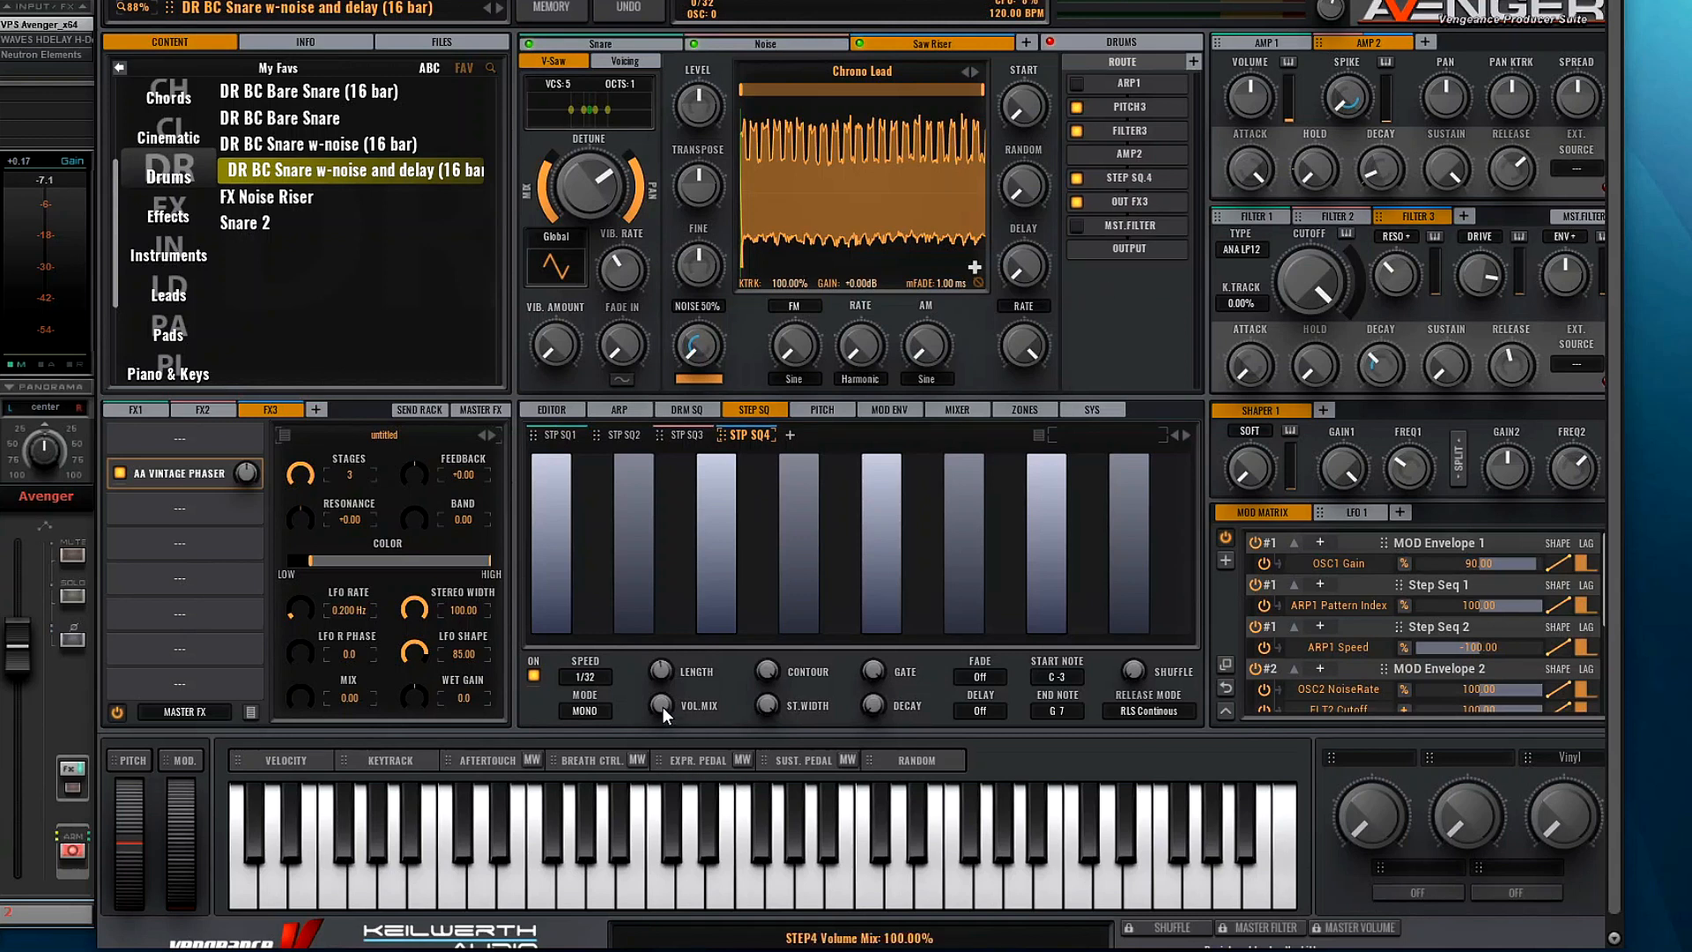
# Step: Turn Step SQ 4's volume mix fully down and load the Rhythmic Simple preset Classic Gate 3
pyautogui.moveTo(661, 701); pyautogui.dragTo(665, 885)
pyautogui.click(1097, 435)
pyautogui.moveTo(1167, 480)
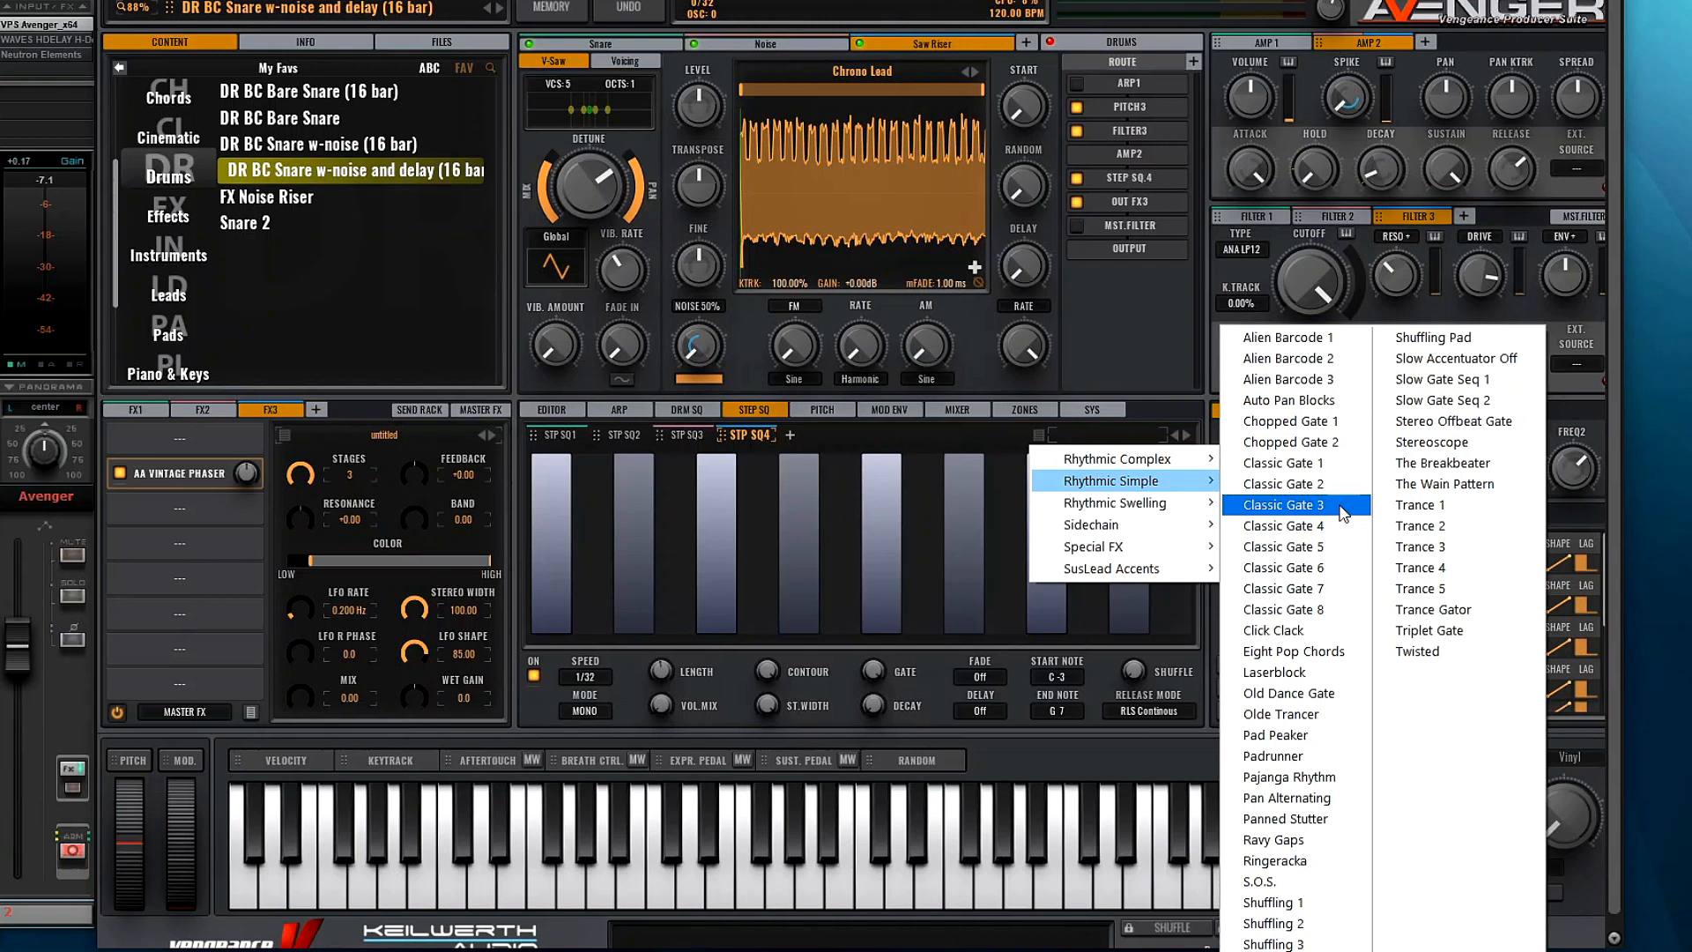
pyautogui.click(1341, 508)
# Step: Create Mod Envelope 6, flip it into a linear rise and extend the ramp to mark 8
pyautogui.click(888, 407)
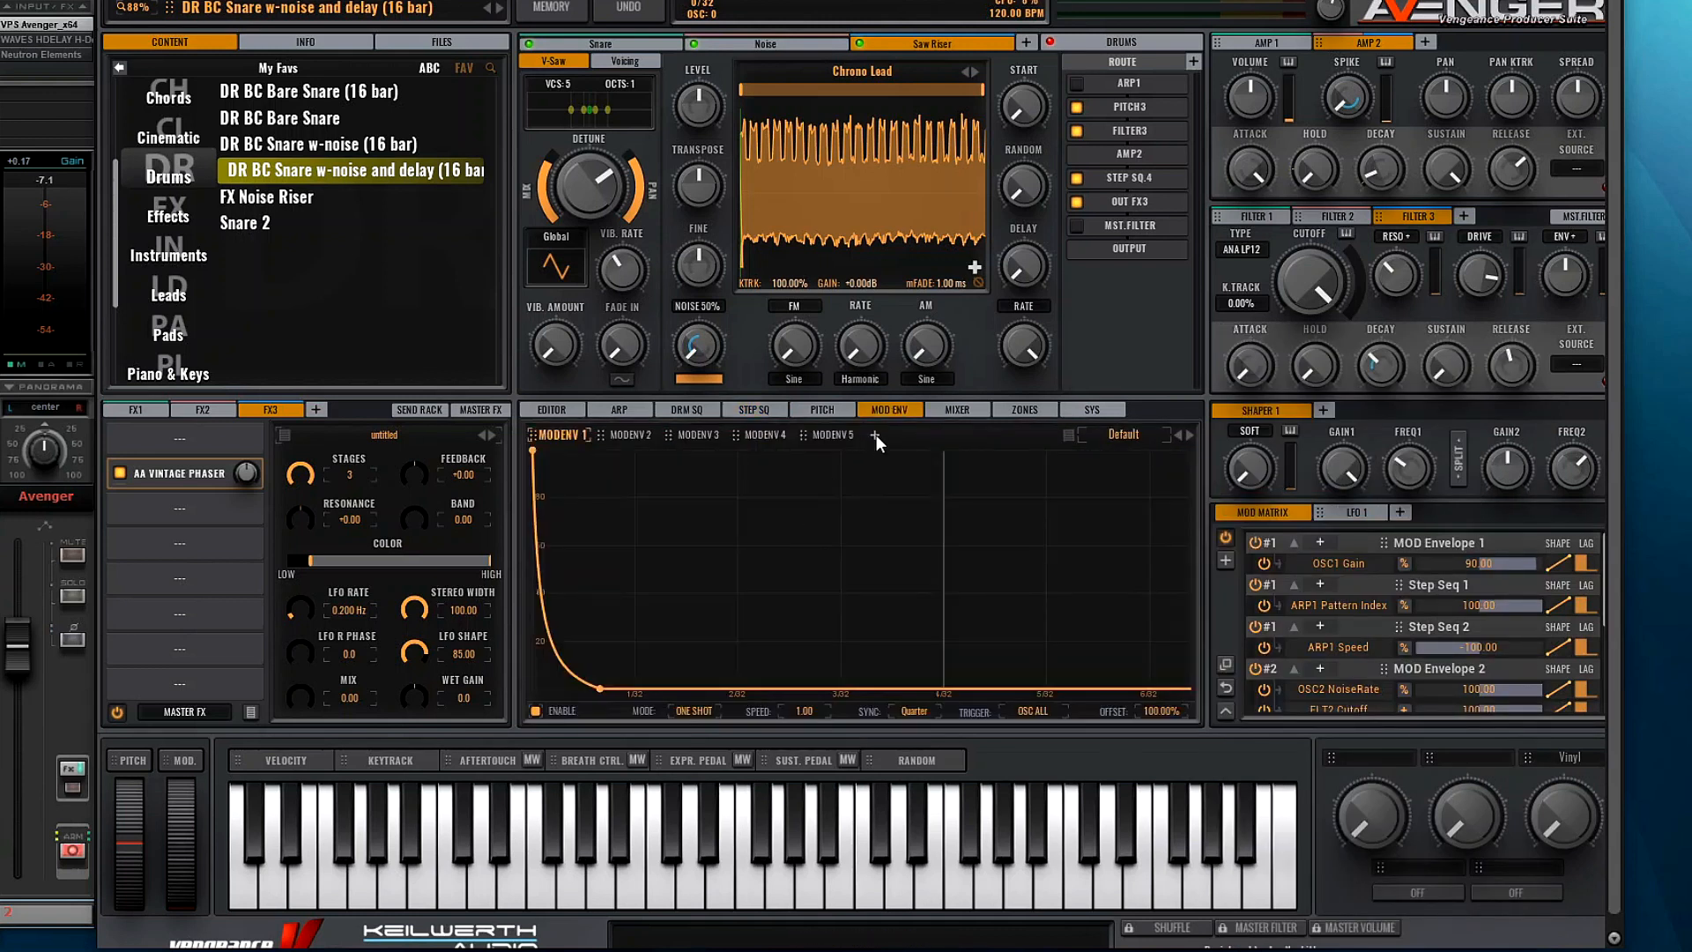
pyautogui.click(876, 435)
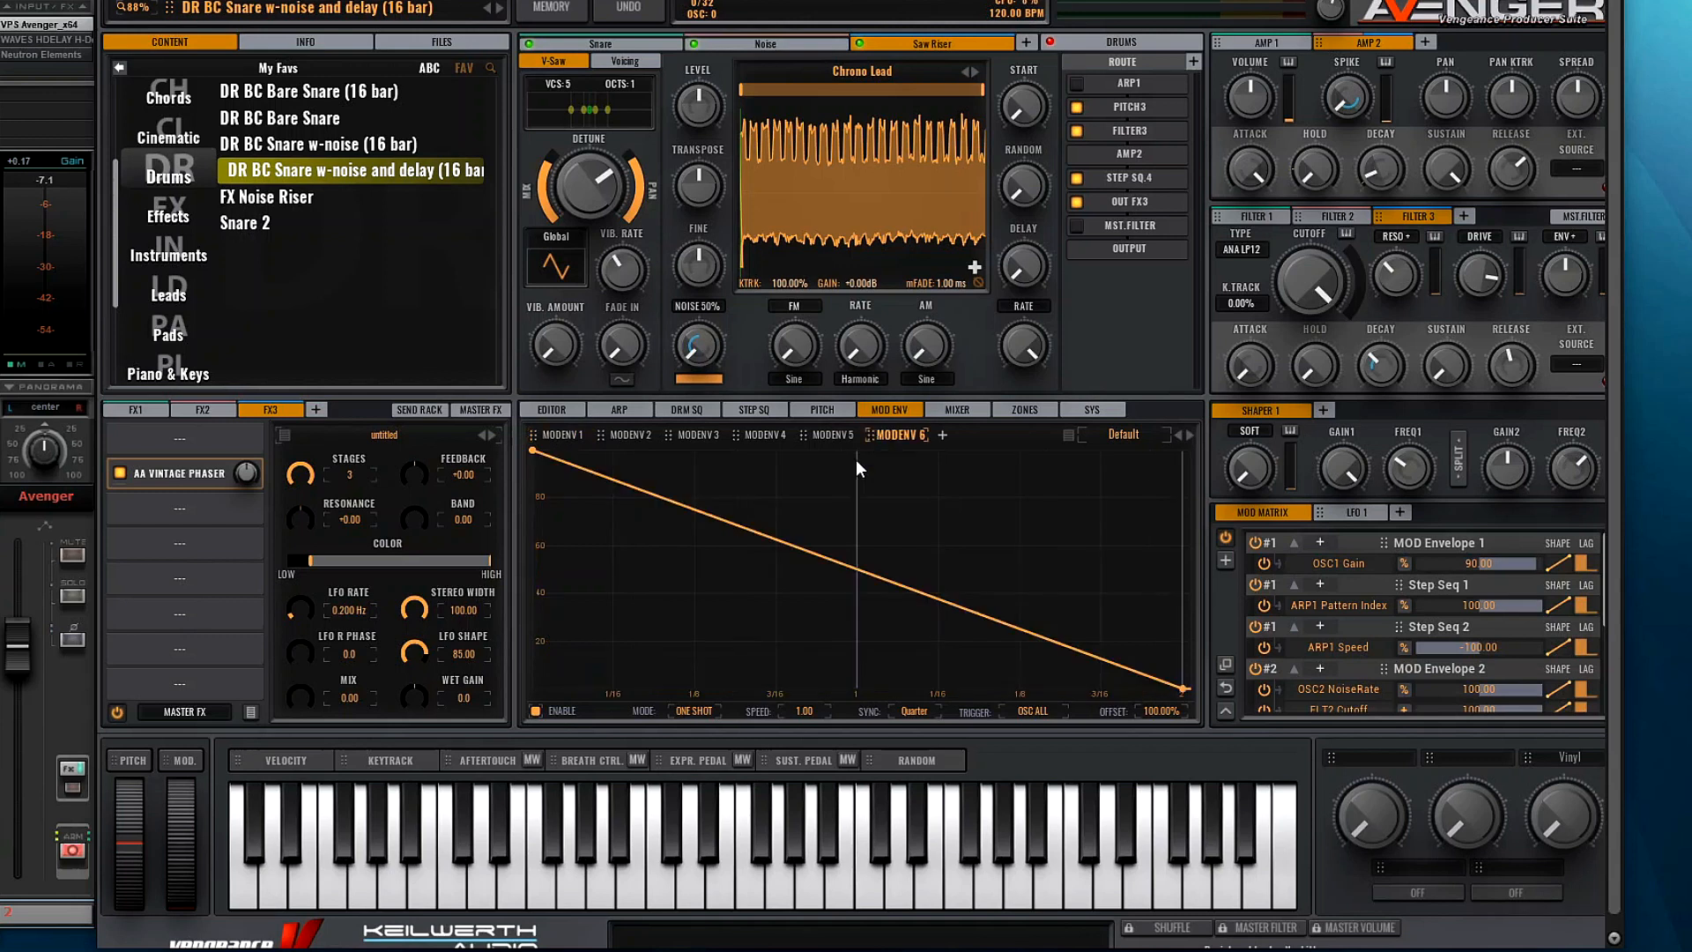
pyautogui.rightClick(712, 515)
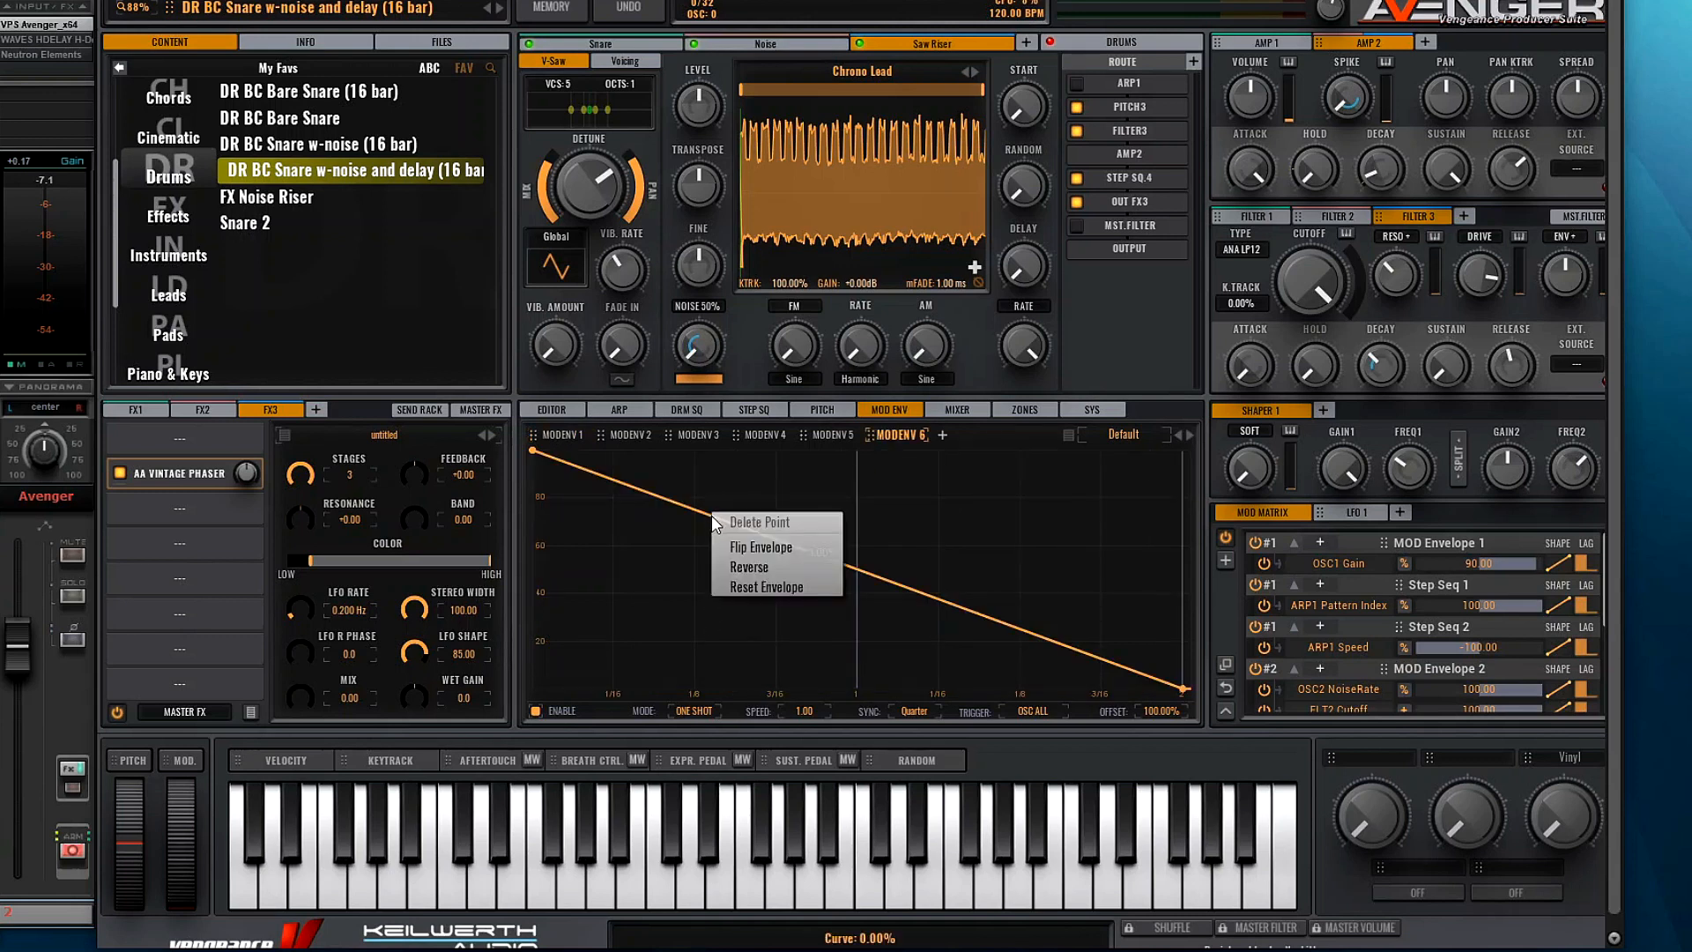
pyautogui.click(729, 548)
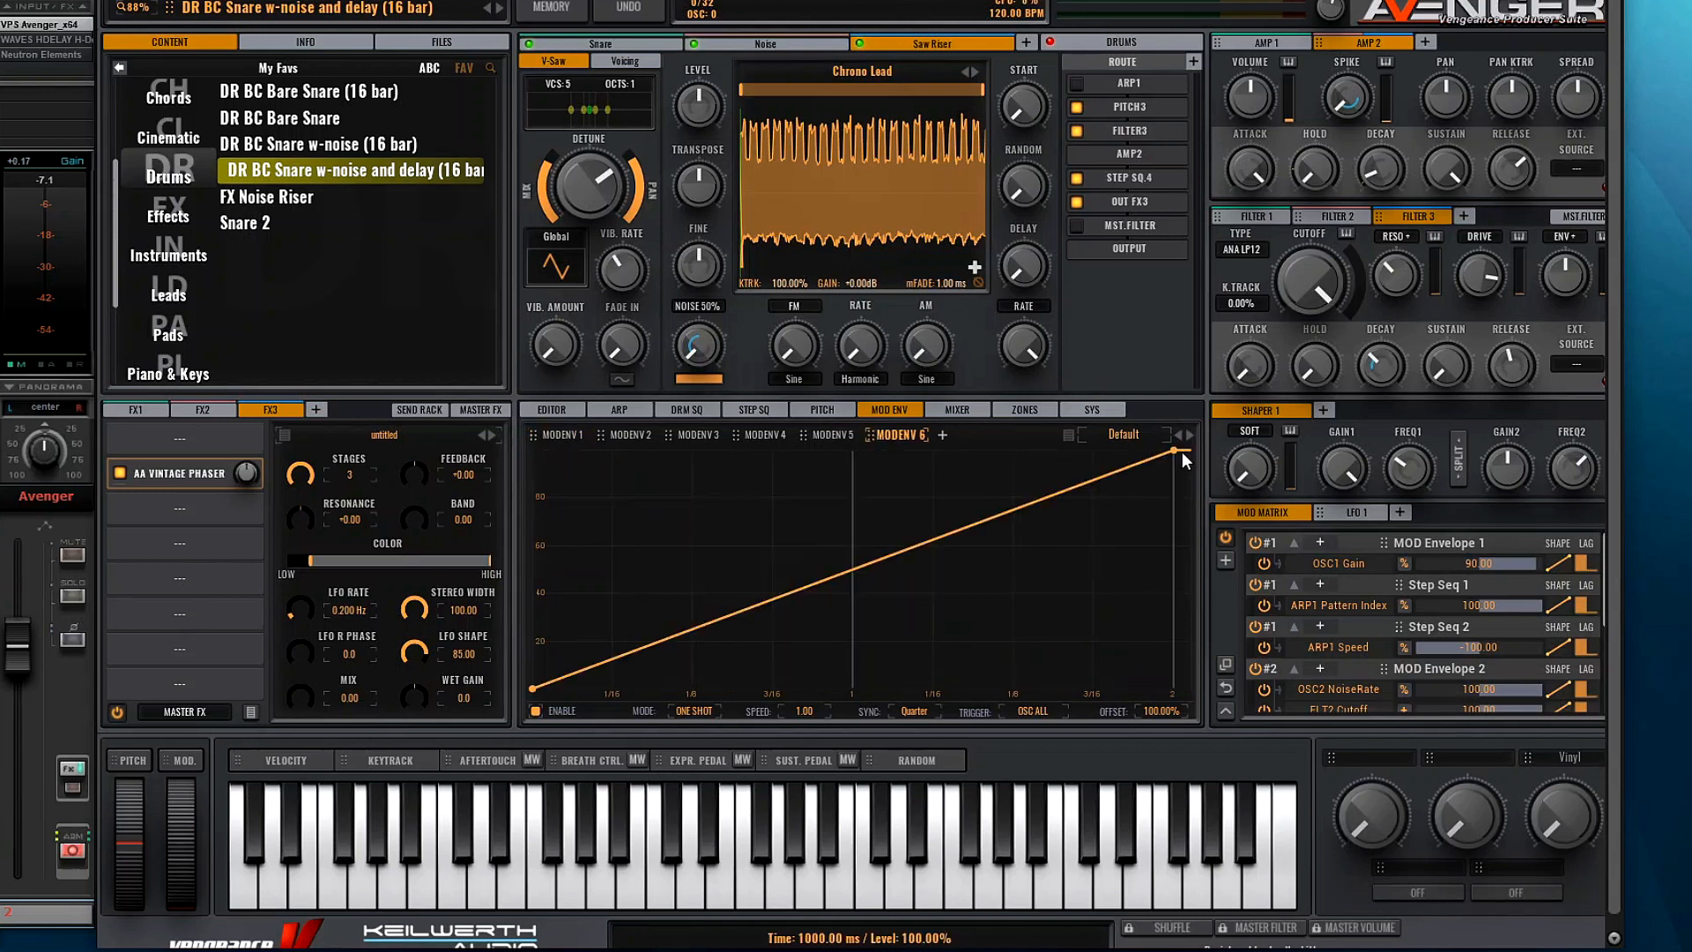
# Step: Set Mod Envelope 6 to trigger on First MIDI Note and run at 1/4 speed
pyautogui.click(1033, 711)
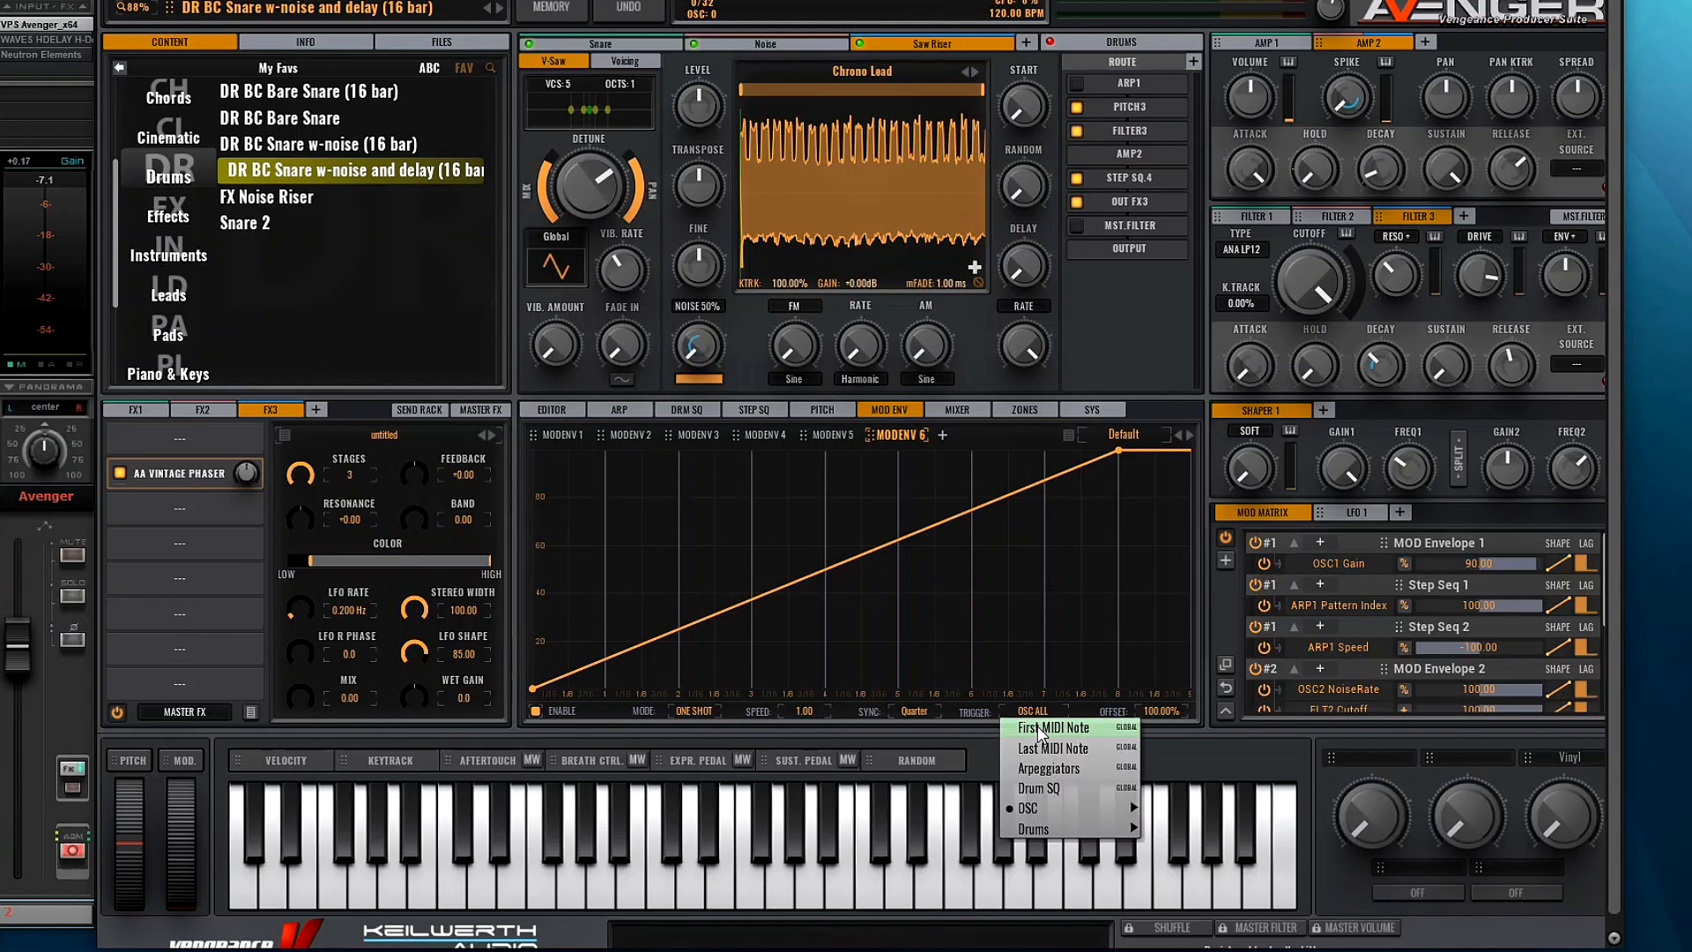
pyautogui.click(1041, 731)
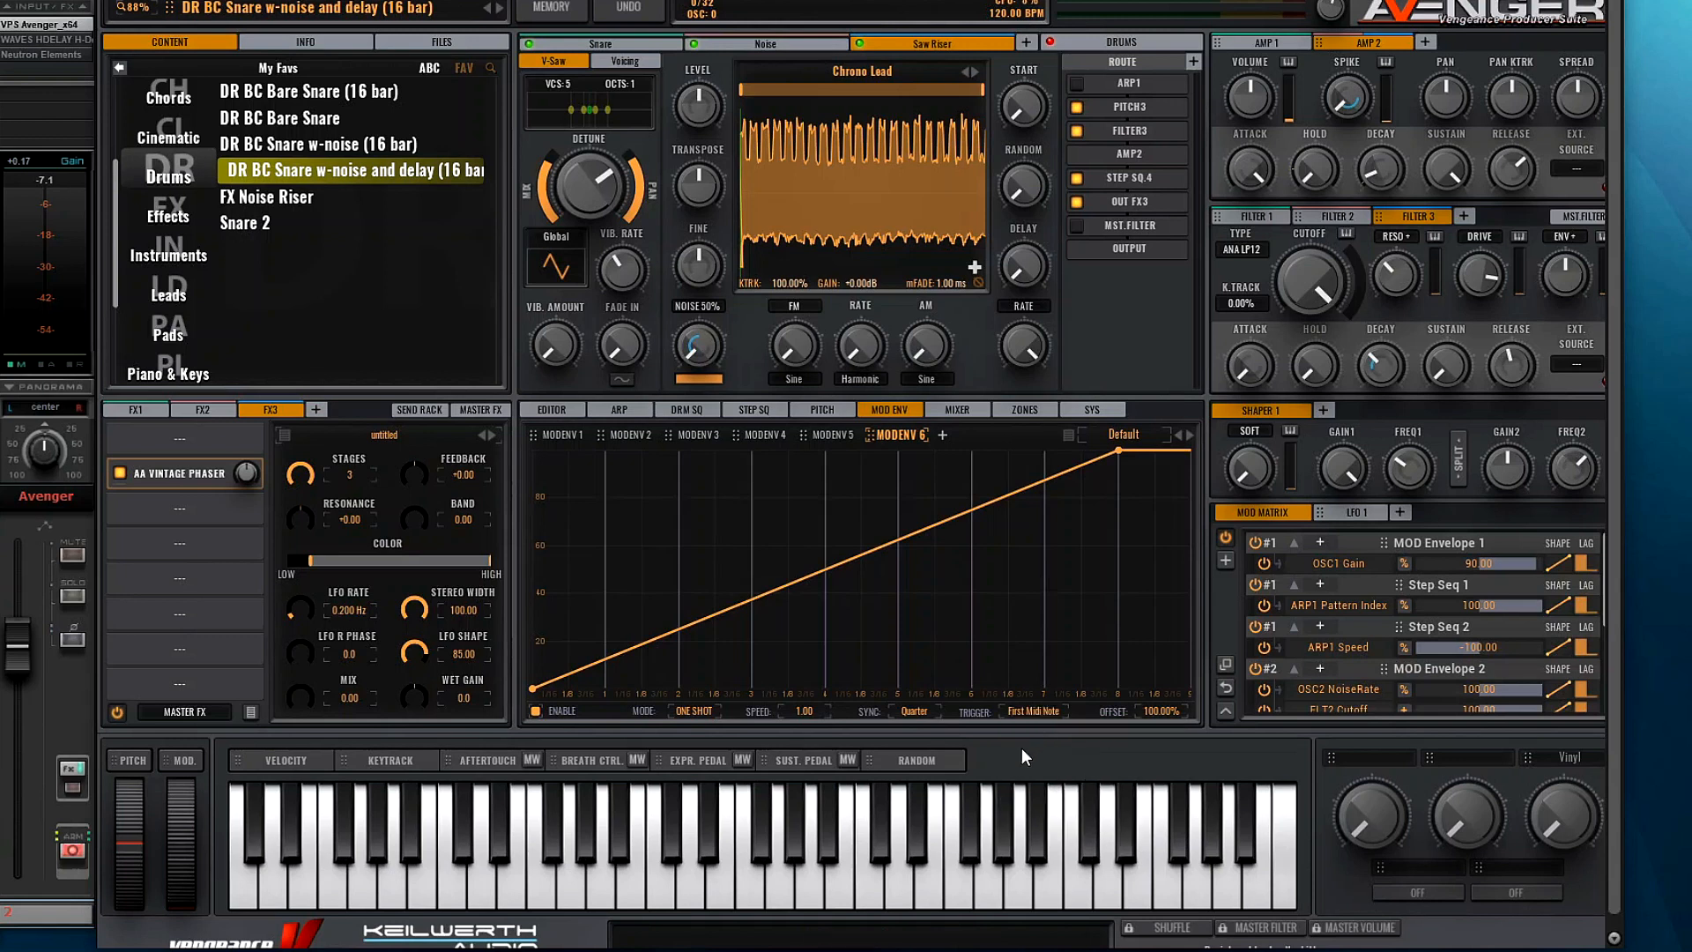
pyautogui.moveTo(815, 710); pyautogui.dragTo(829, 772)
# Step: Assign Mod Envelope 6 to the Step SQ 4 volume mix at 100 and to the FX3 phaser mix at 51.37
pyautogui.moveTo(870, 436); pyautogui.dragTo(668, 705)
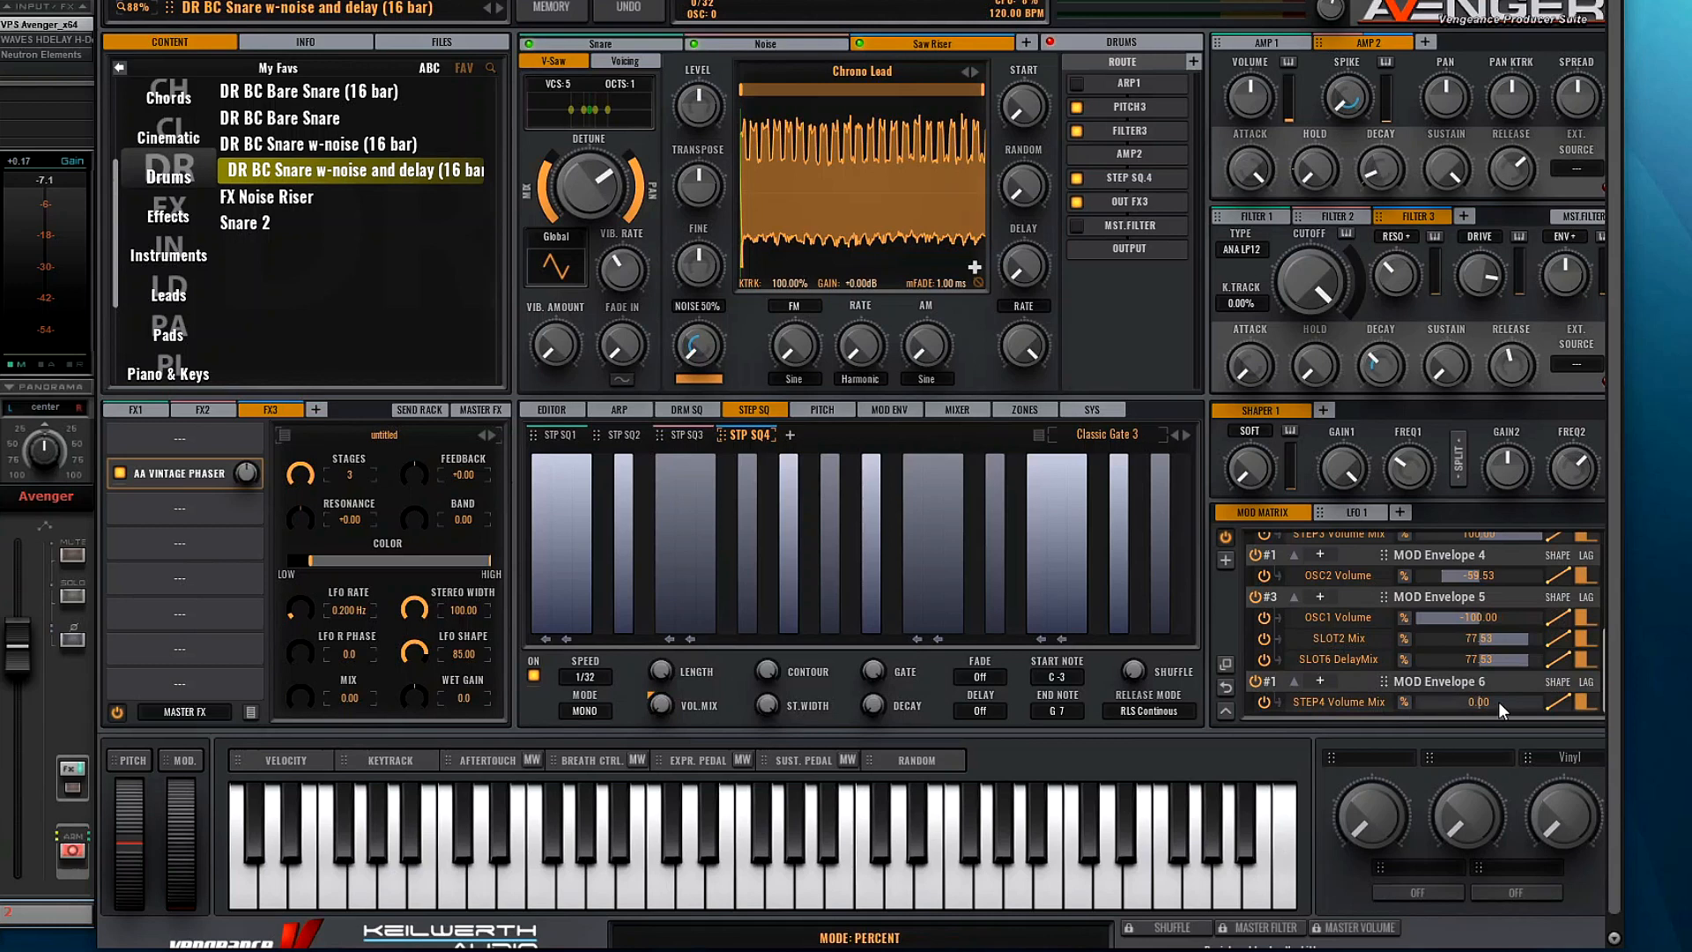
pyautogui.moveTo(1499, 702); pyautogui.dragTo(1574, 698)
pyautogui.click(889, 409)
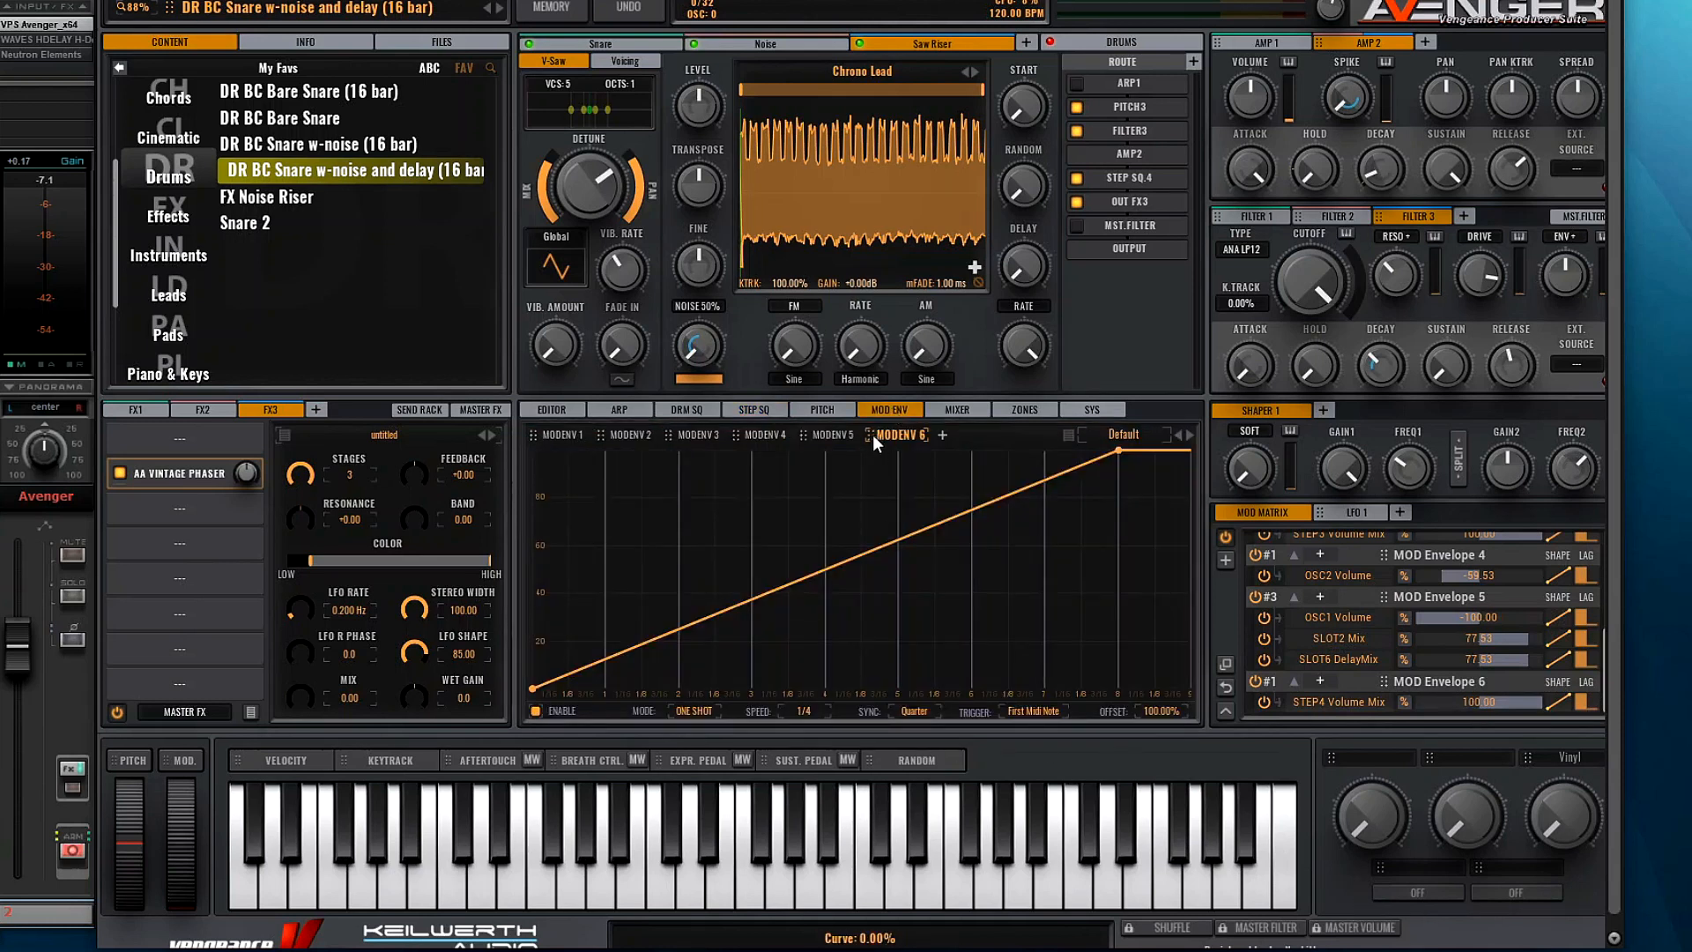
pyautogui.moveTo(873, 435); pyautogui.dragTo(301, 695)
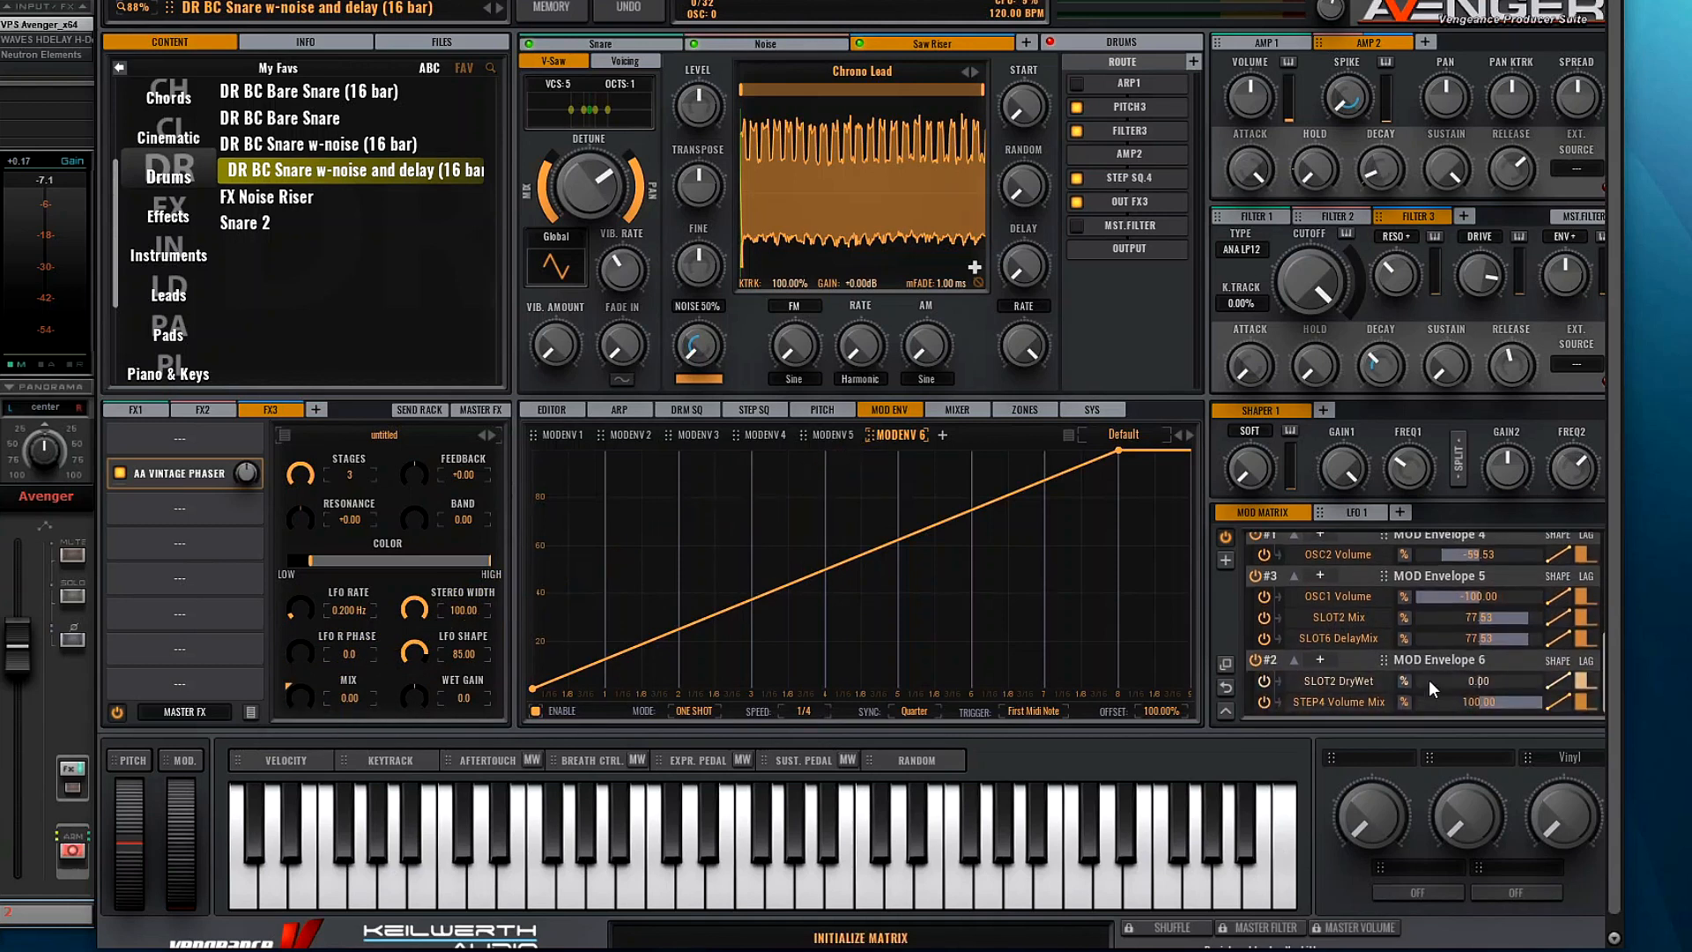
pyautogui.moveTo(1508, 682); pyautogui.dragTo(1519, 679)
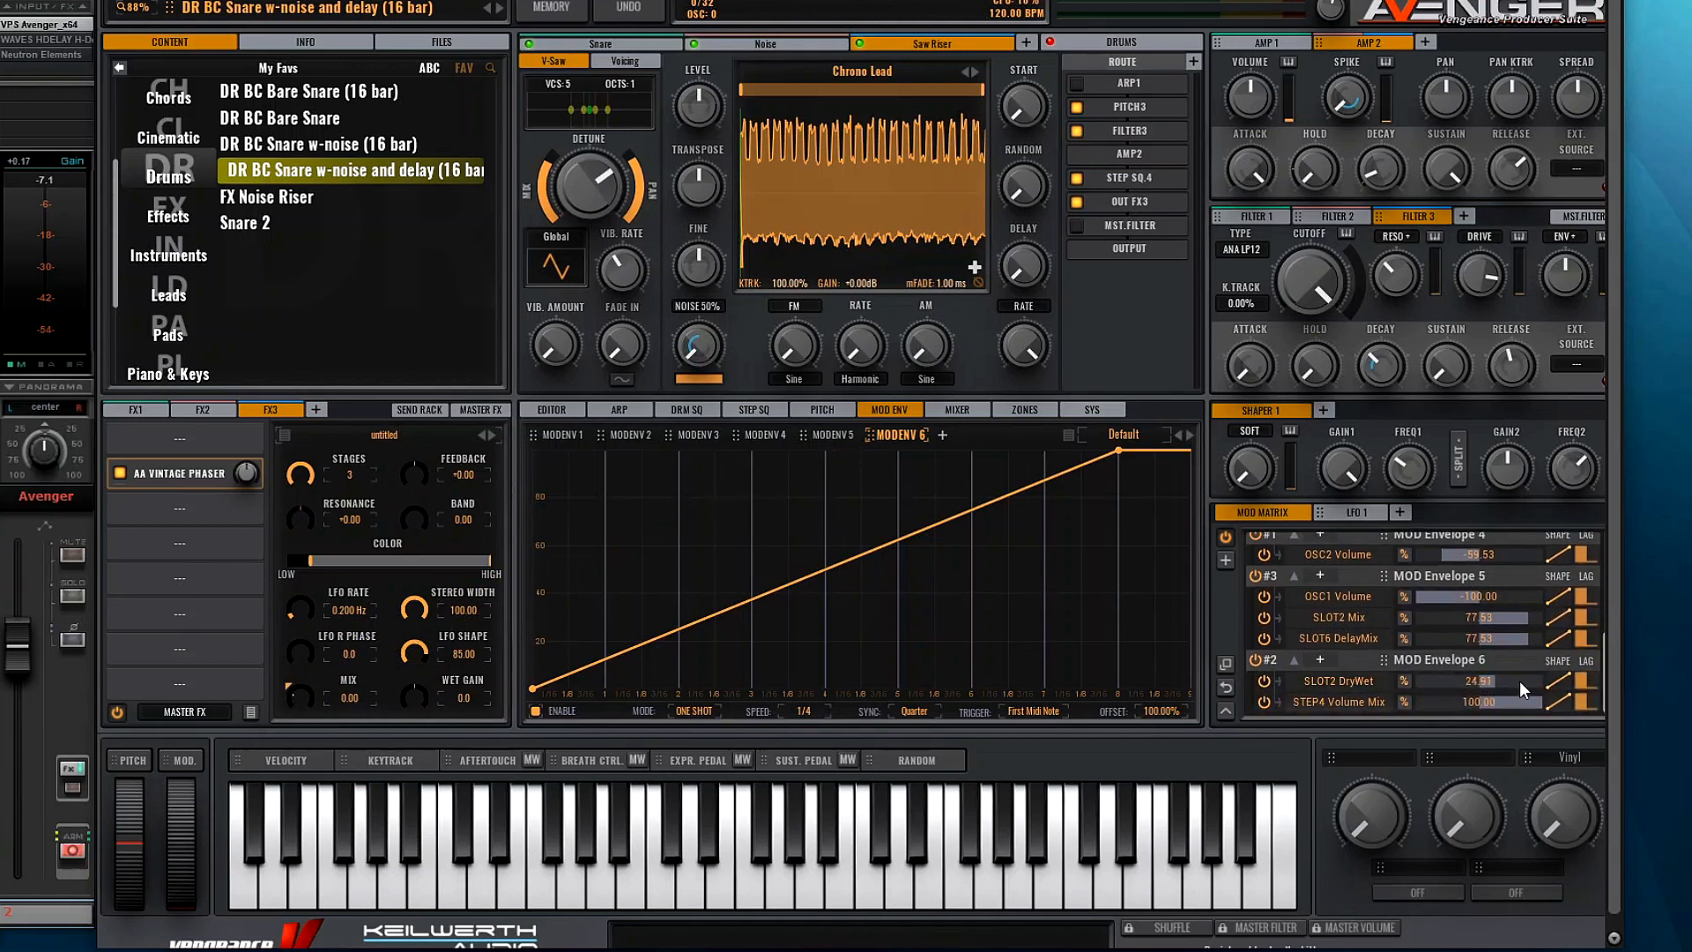
pyautogui.moveTo(1538, 693); pyautogui.dragTo(1539, 693)
# Step: Assign Mod Envelope 6 to the Saw Riser's vibrato amount at 45.14 and to its FM amount at about 9.3
pyautogui.moveTo(871, 435); pyautogui.dragTo(550, 354)
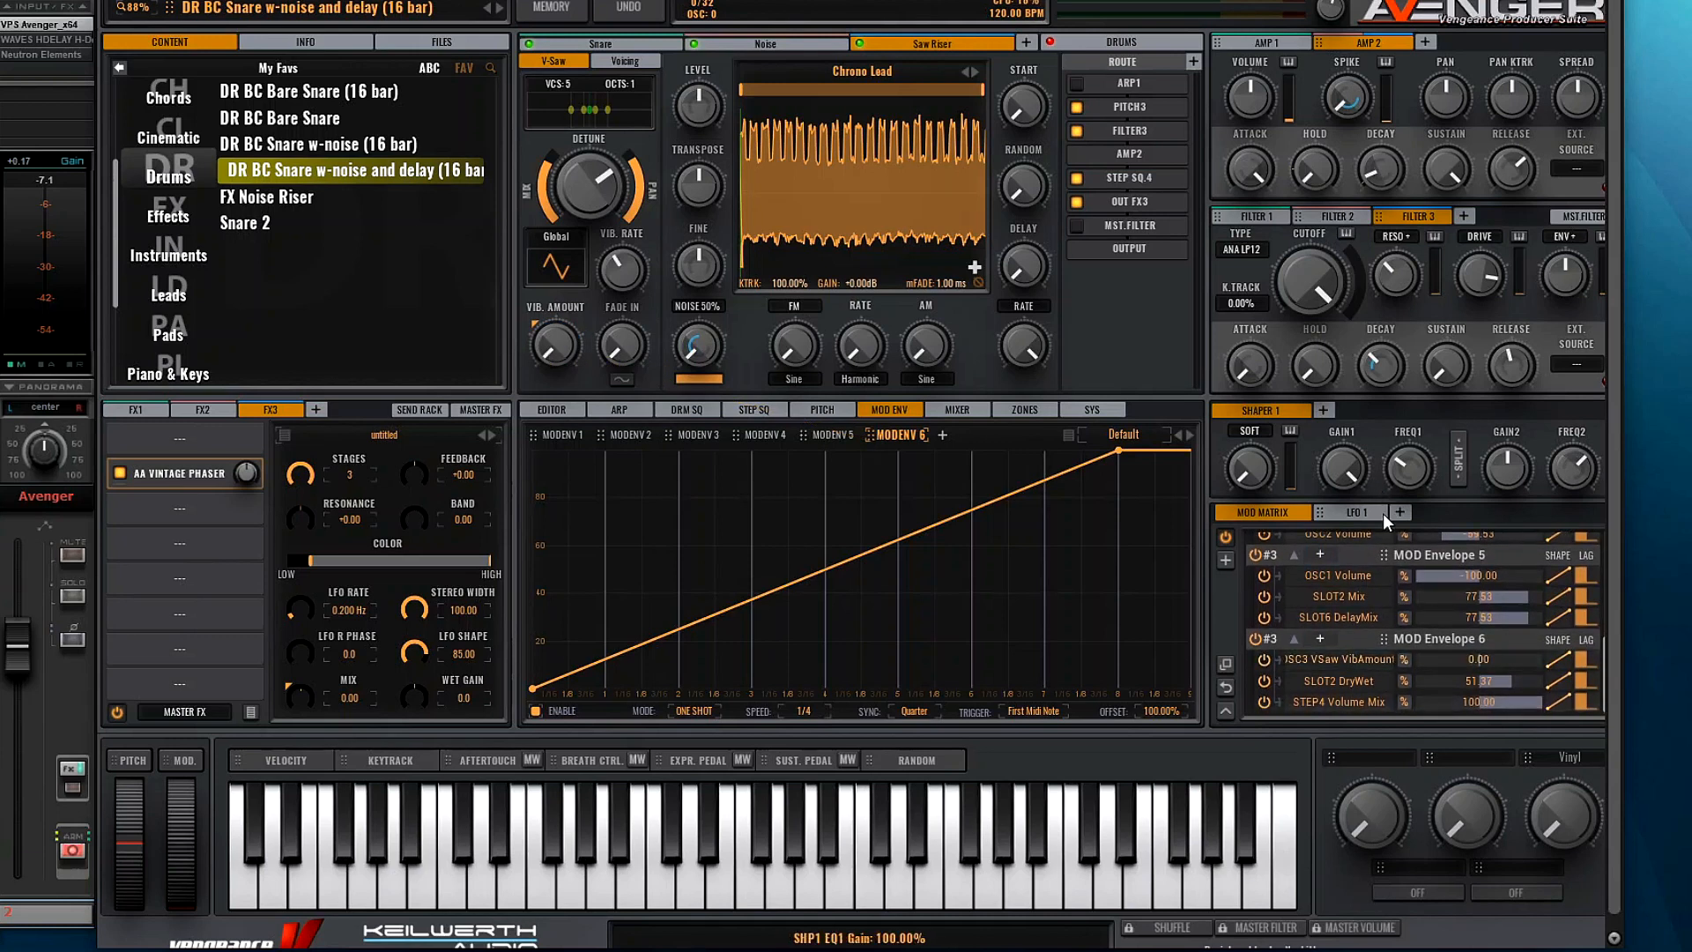
pyautogui.moveTo(1505, 658); pyautogui.dragTo(1531, 647)
pyautogui.moveTo(1533, 648); pyautogui.dragTo(1536, 648)
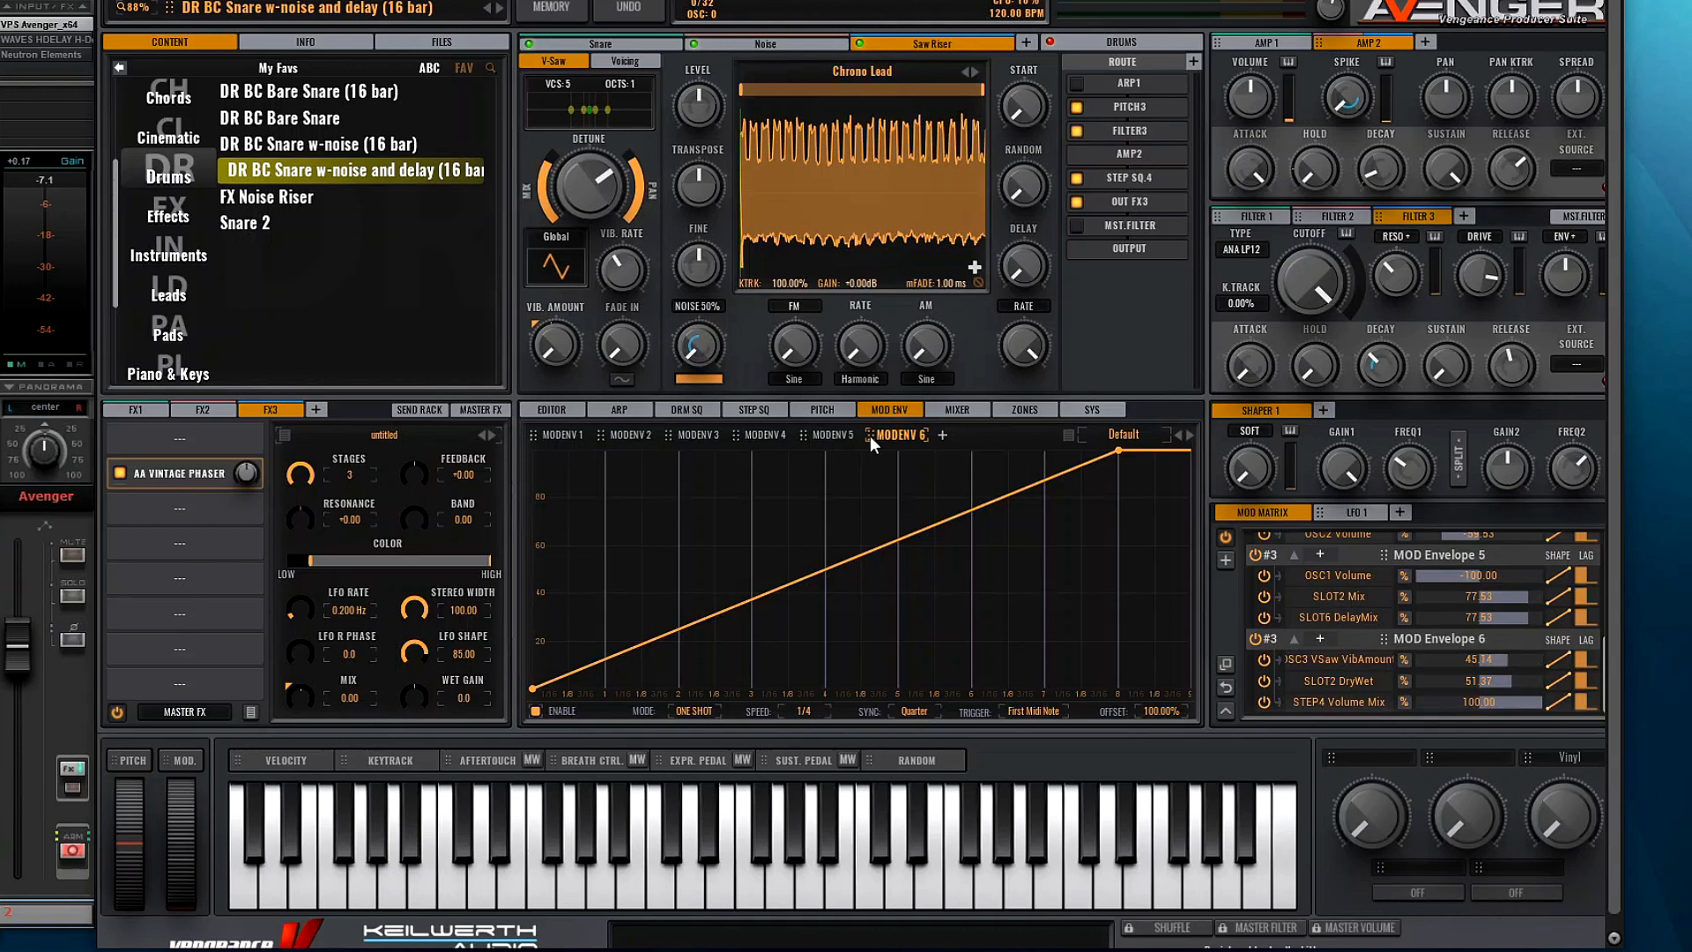
pyautogui.moveTo(869, 434); pyautogui.dragTo(790, 356)
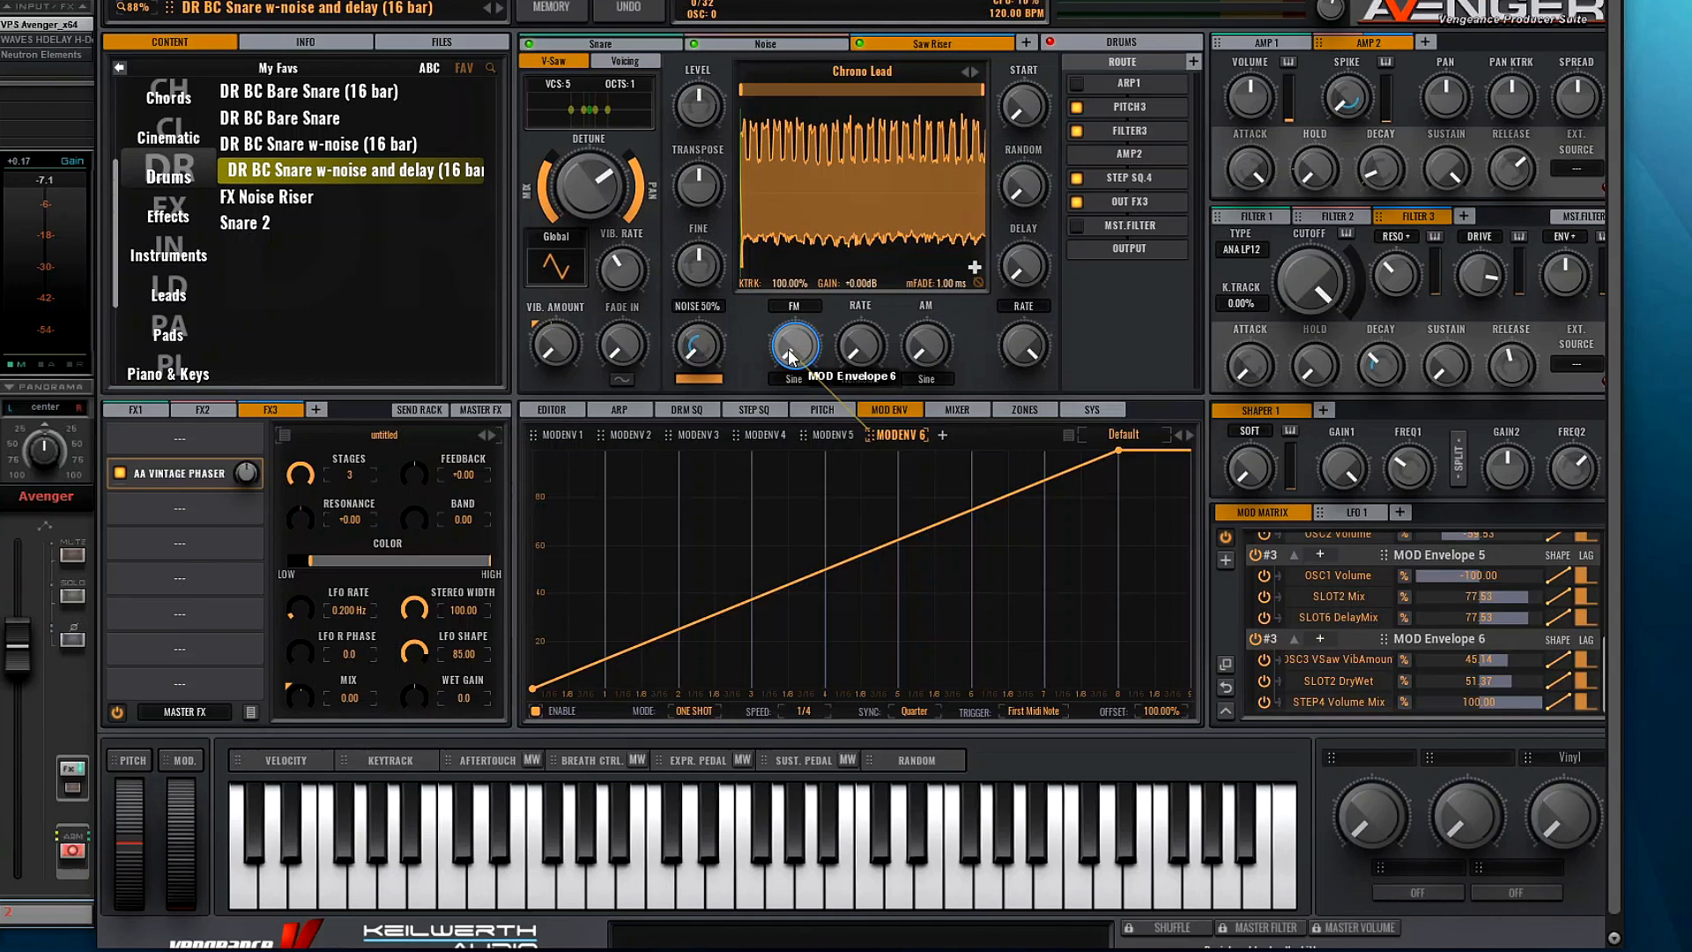
pyautogui.moveTo(789, 356); pyautogui.dragTo(788, 349)
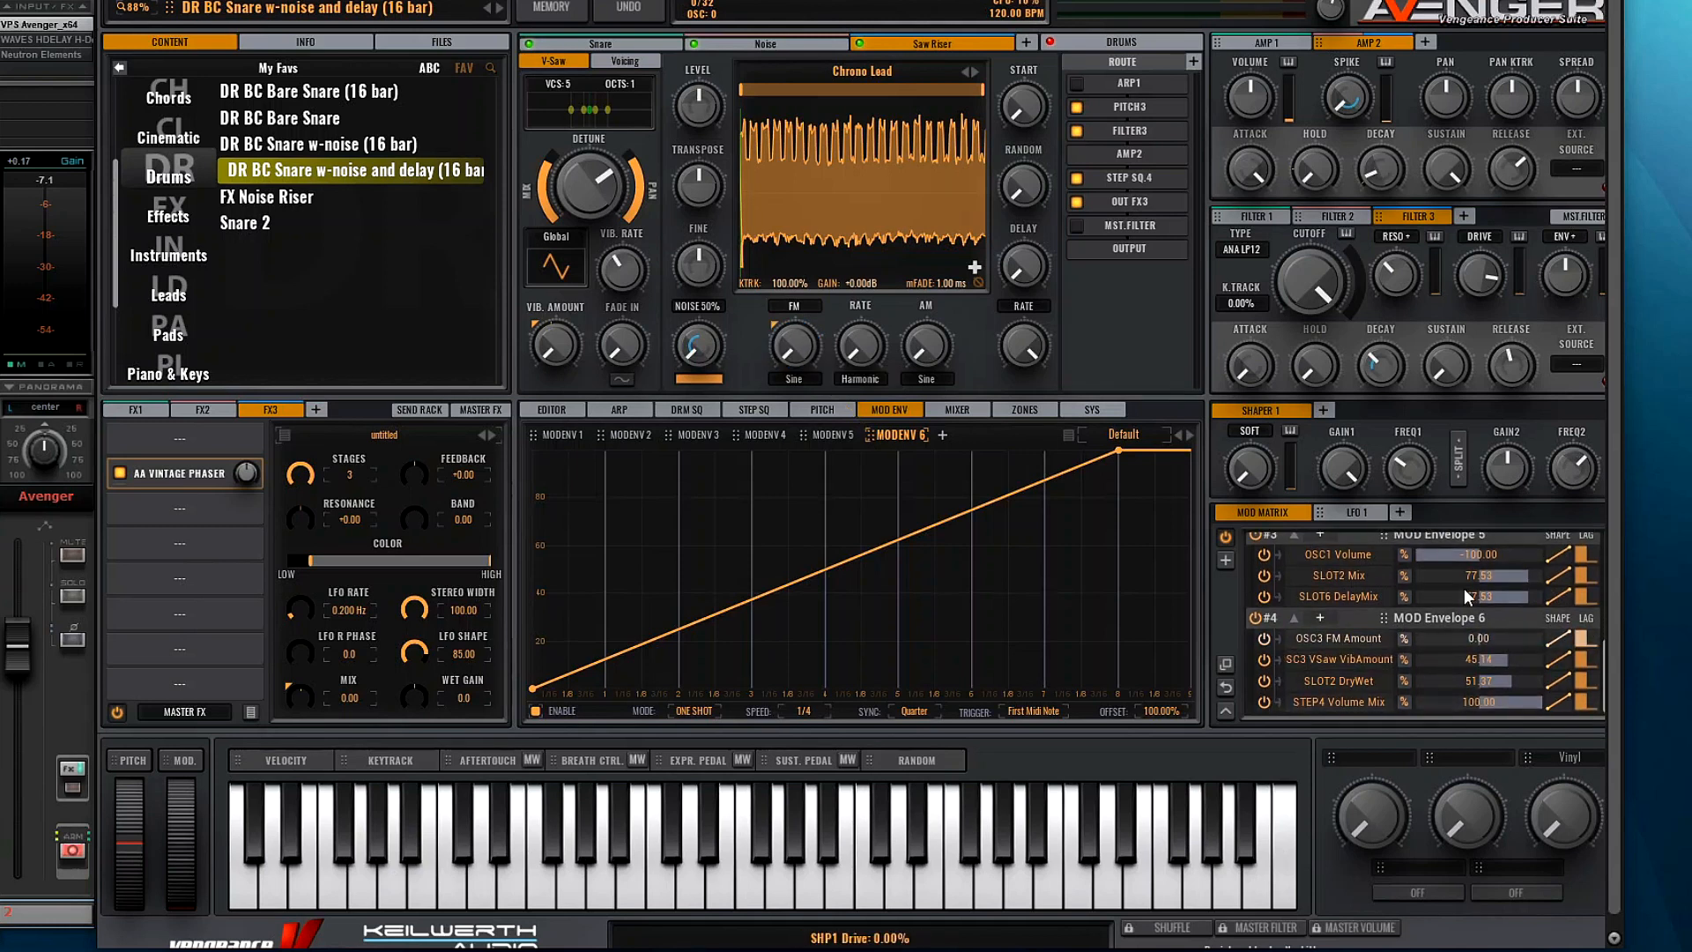
pyautogui.scroll(5, 1503, 634)
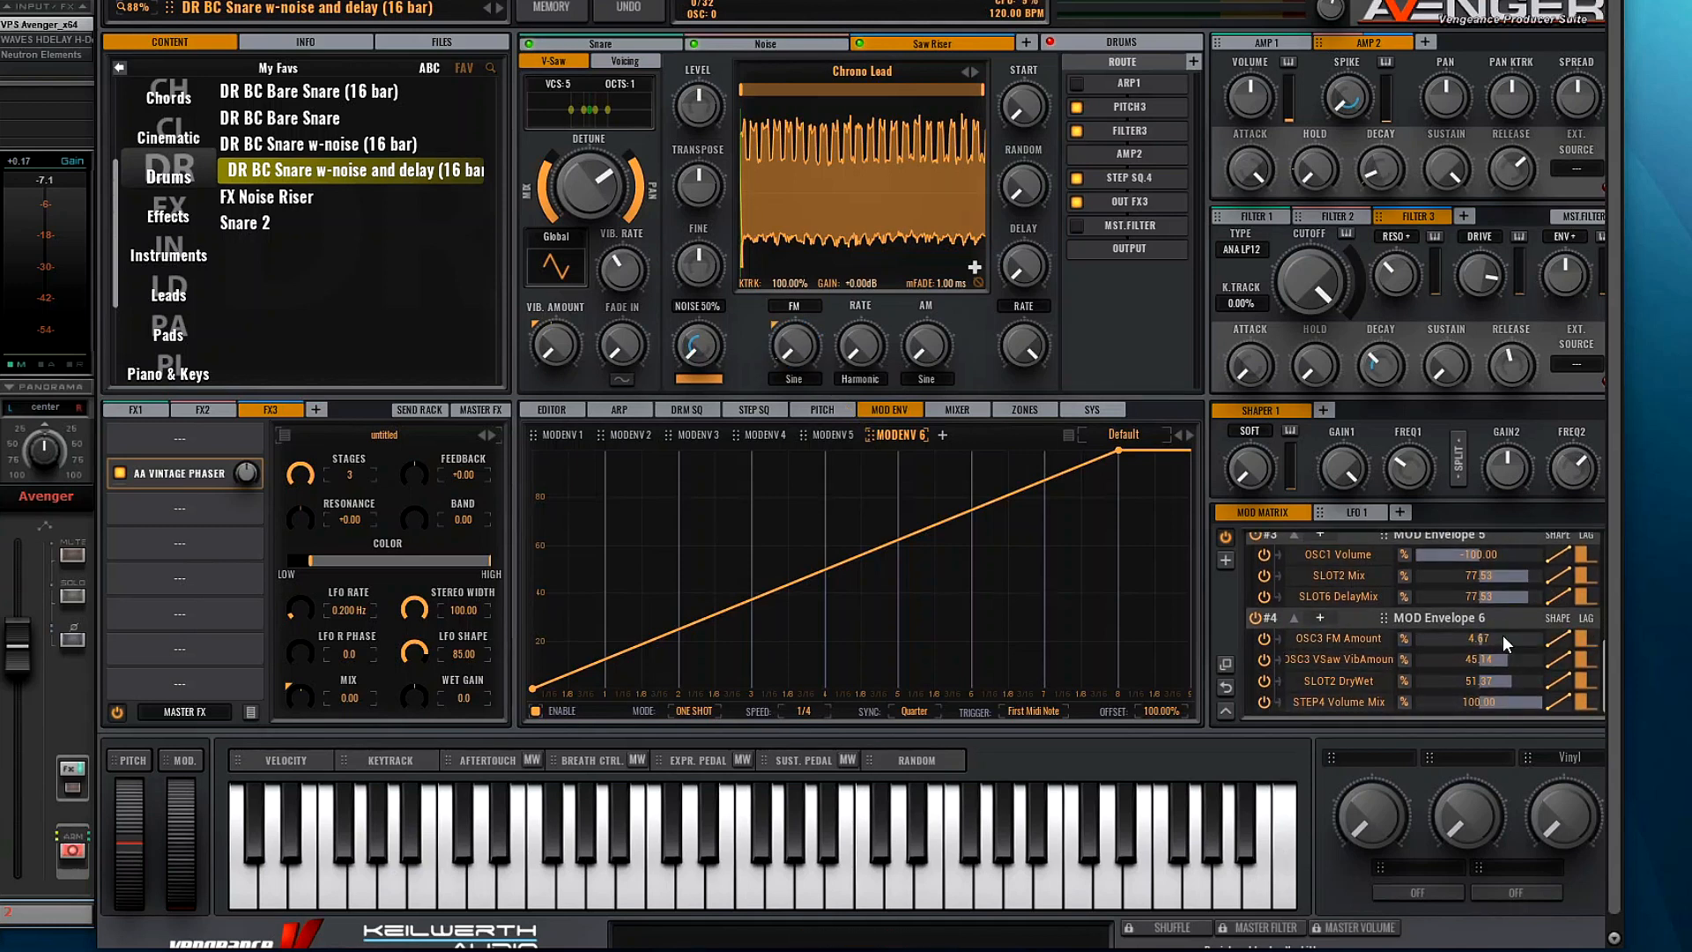
pyautogui.scroll(2, 1505, 642)
# Step: Enable the arpeggiator in the Saw Riser's routing and assign it to ARP 2
pyautogui.click(1076, 83)
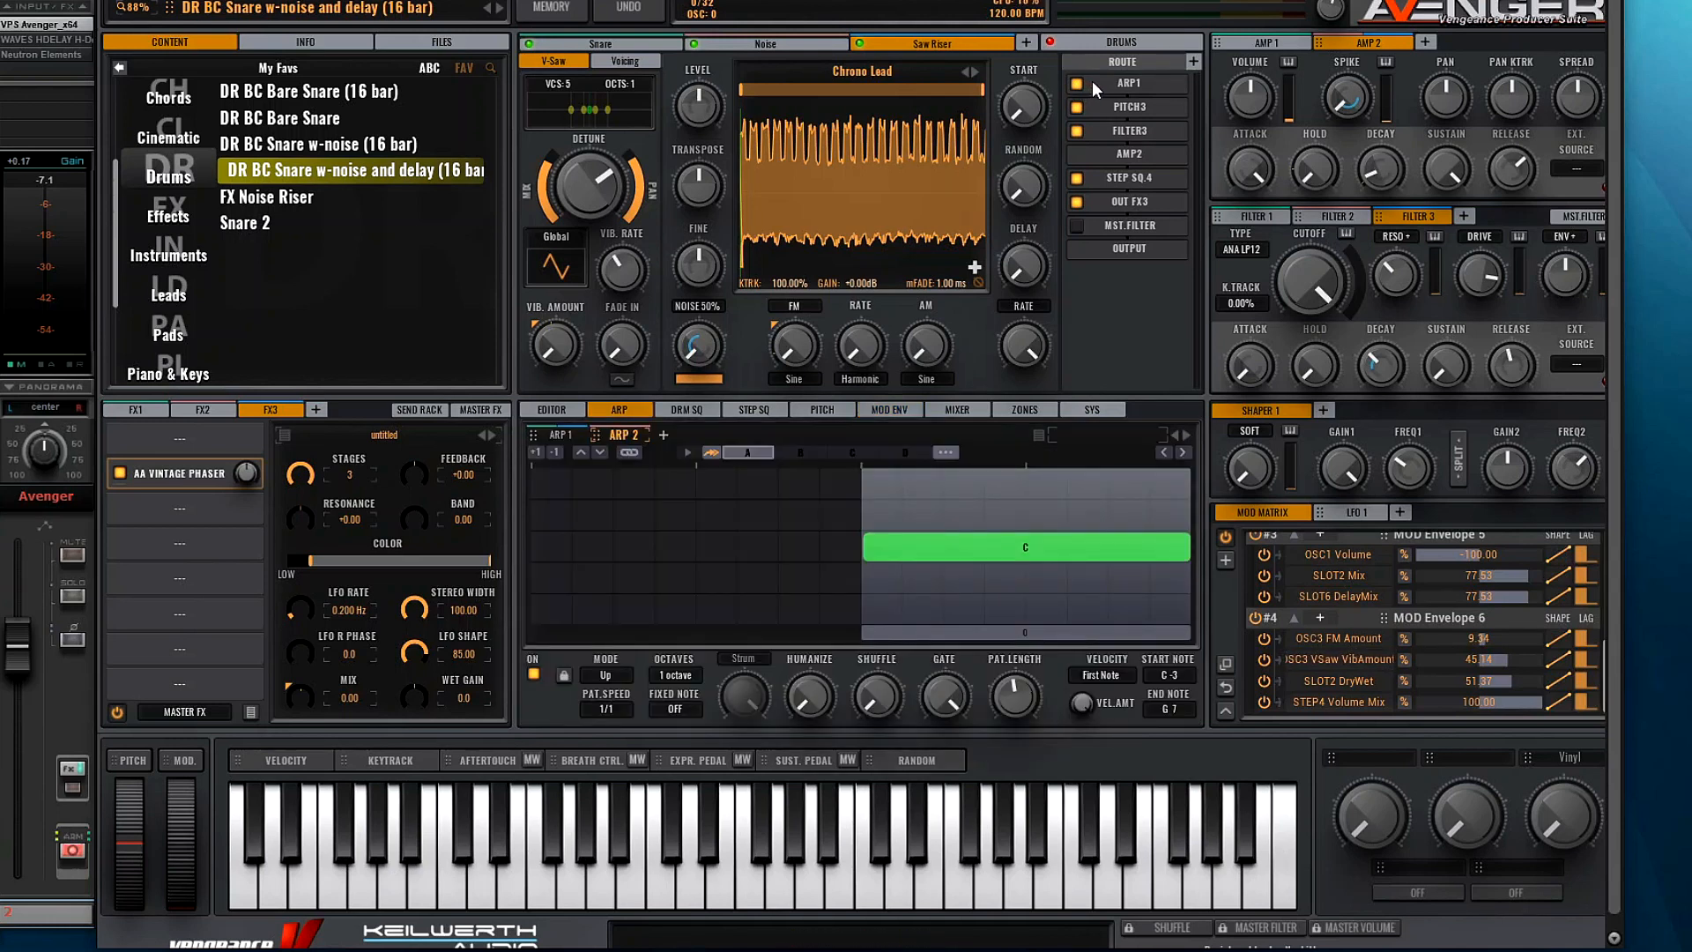
pyautogui.click(1123, 82)
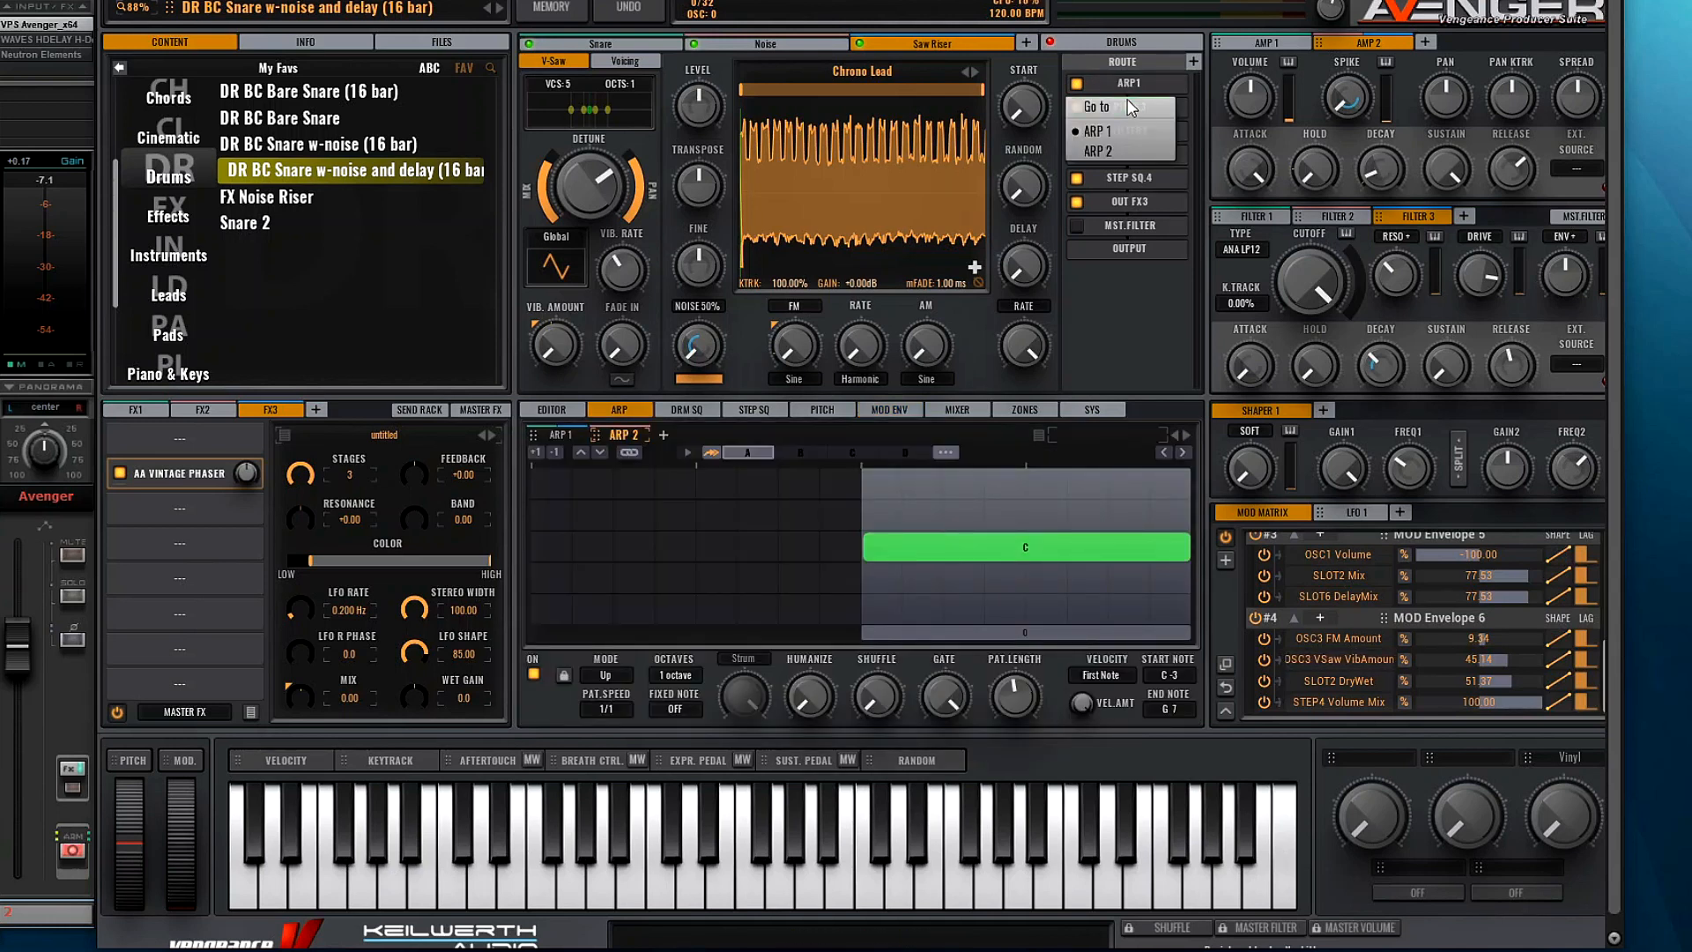
pyautogui.click(1129, 148)
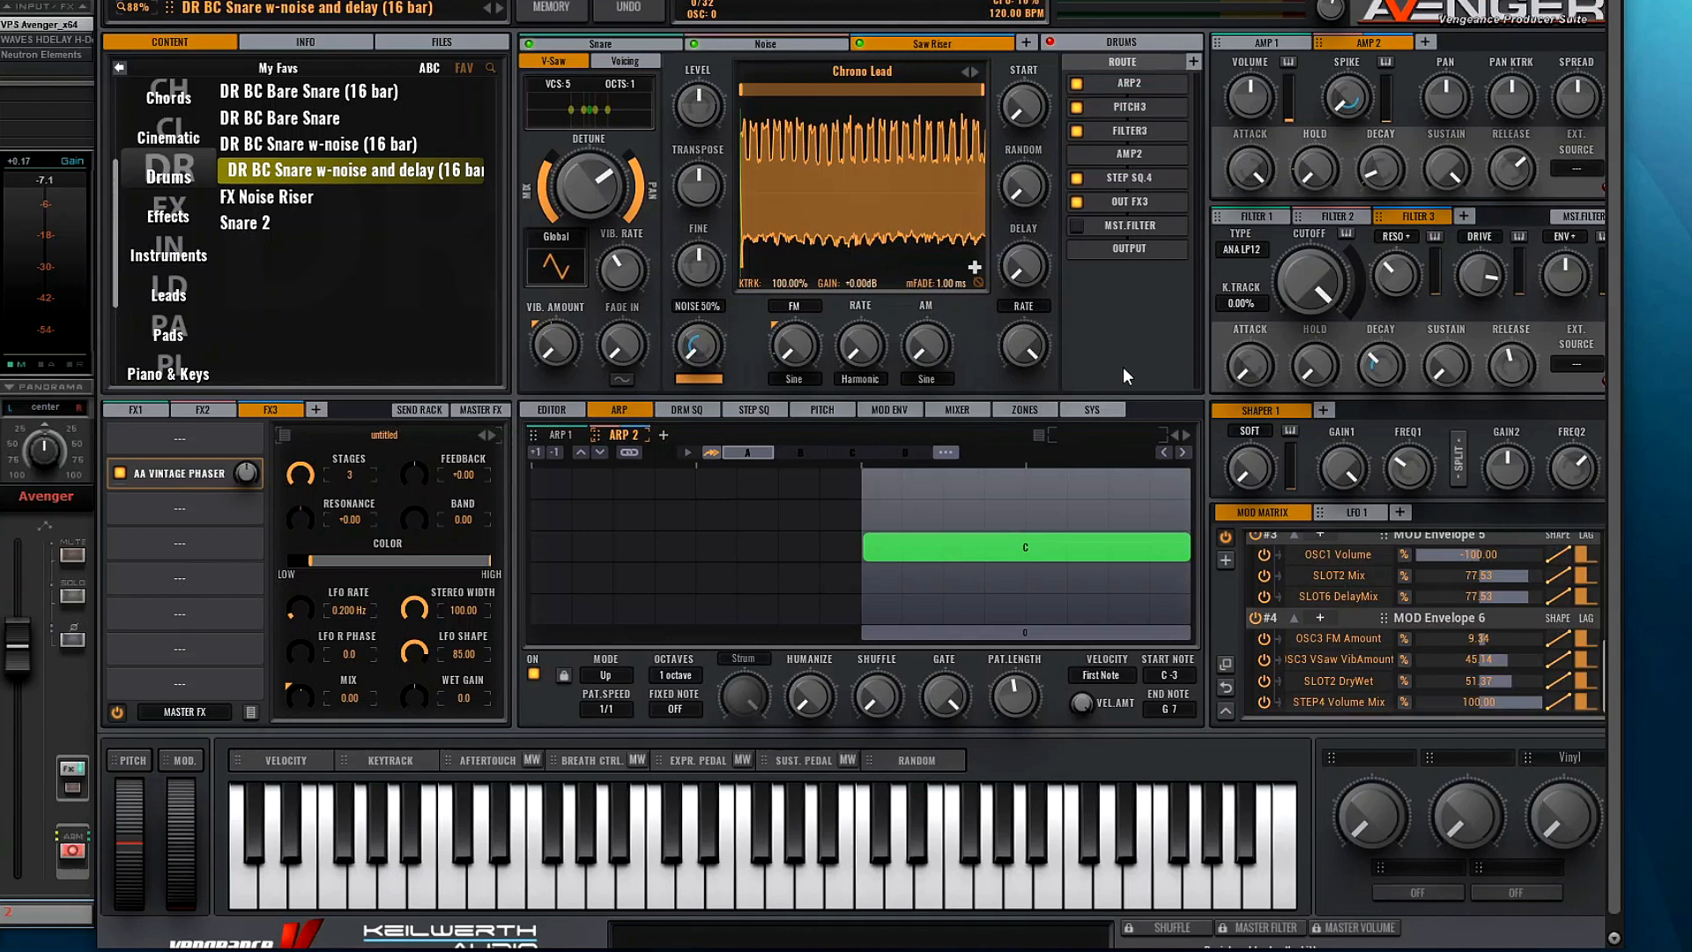
pyautogui.click(890, 412)
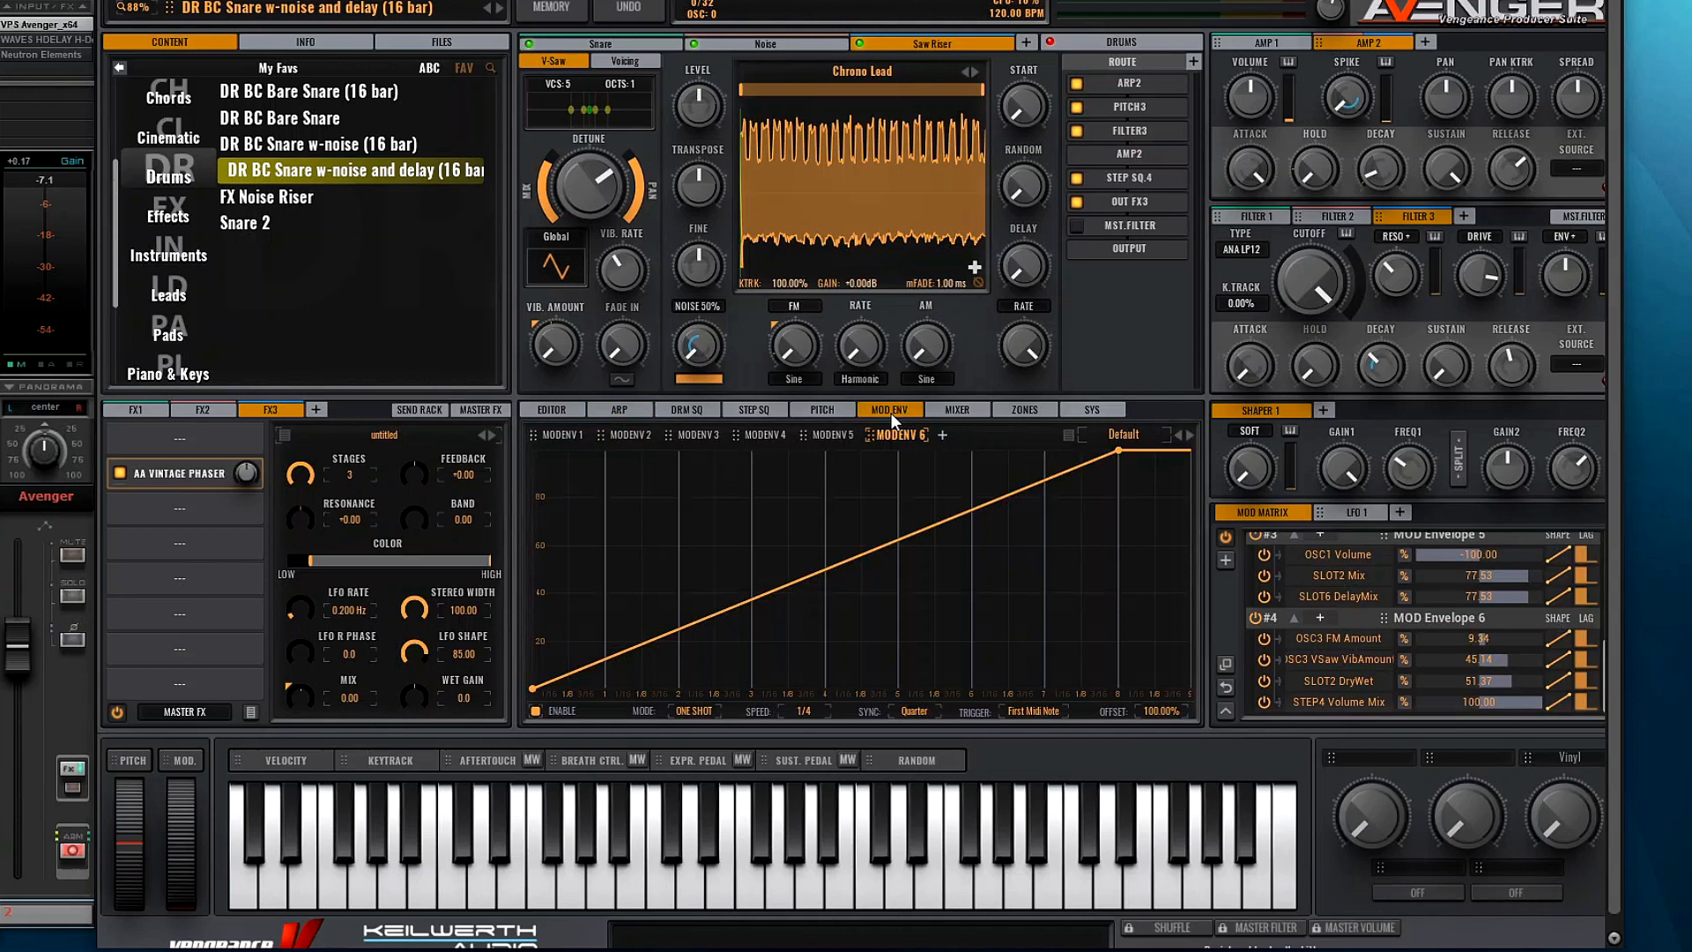
pyautogui.click(620, 410)
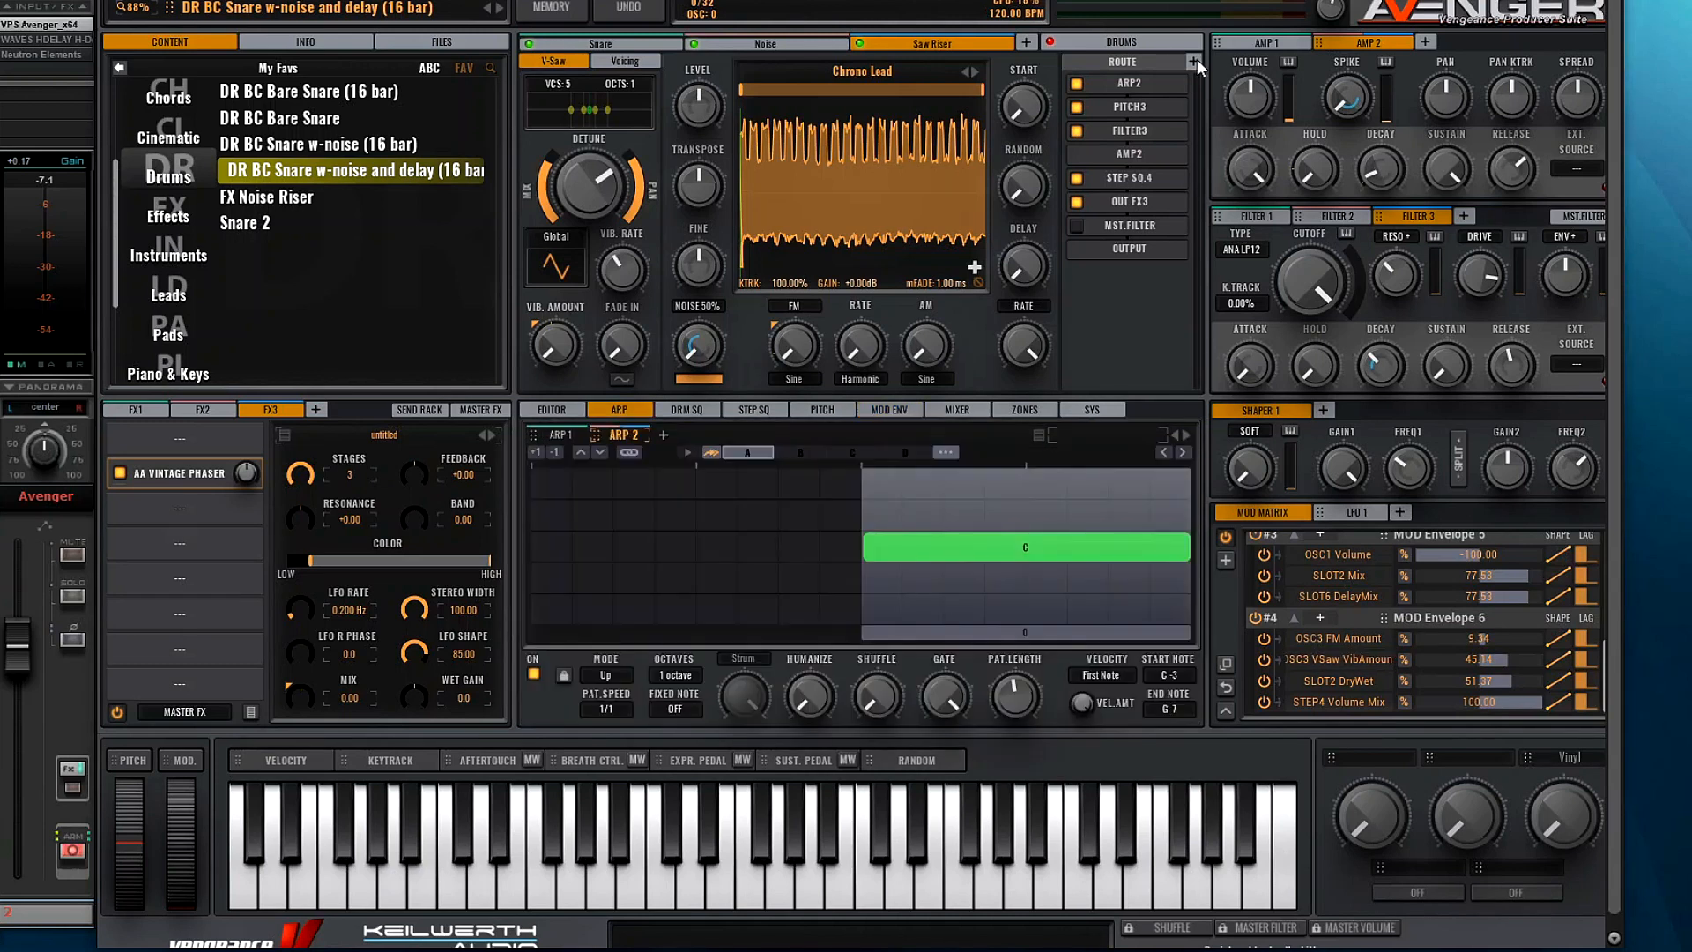
# Step: Add the SFX1 AAReverb and SFX2 Delay sends to the Saw Riser's routing and raise the reverb send amount
pyautogui.click(1195, 61)
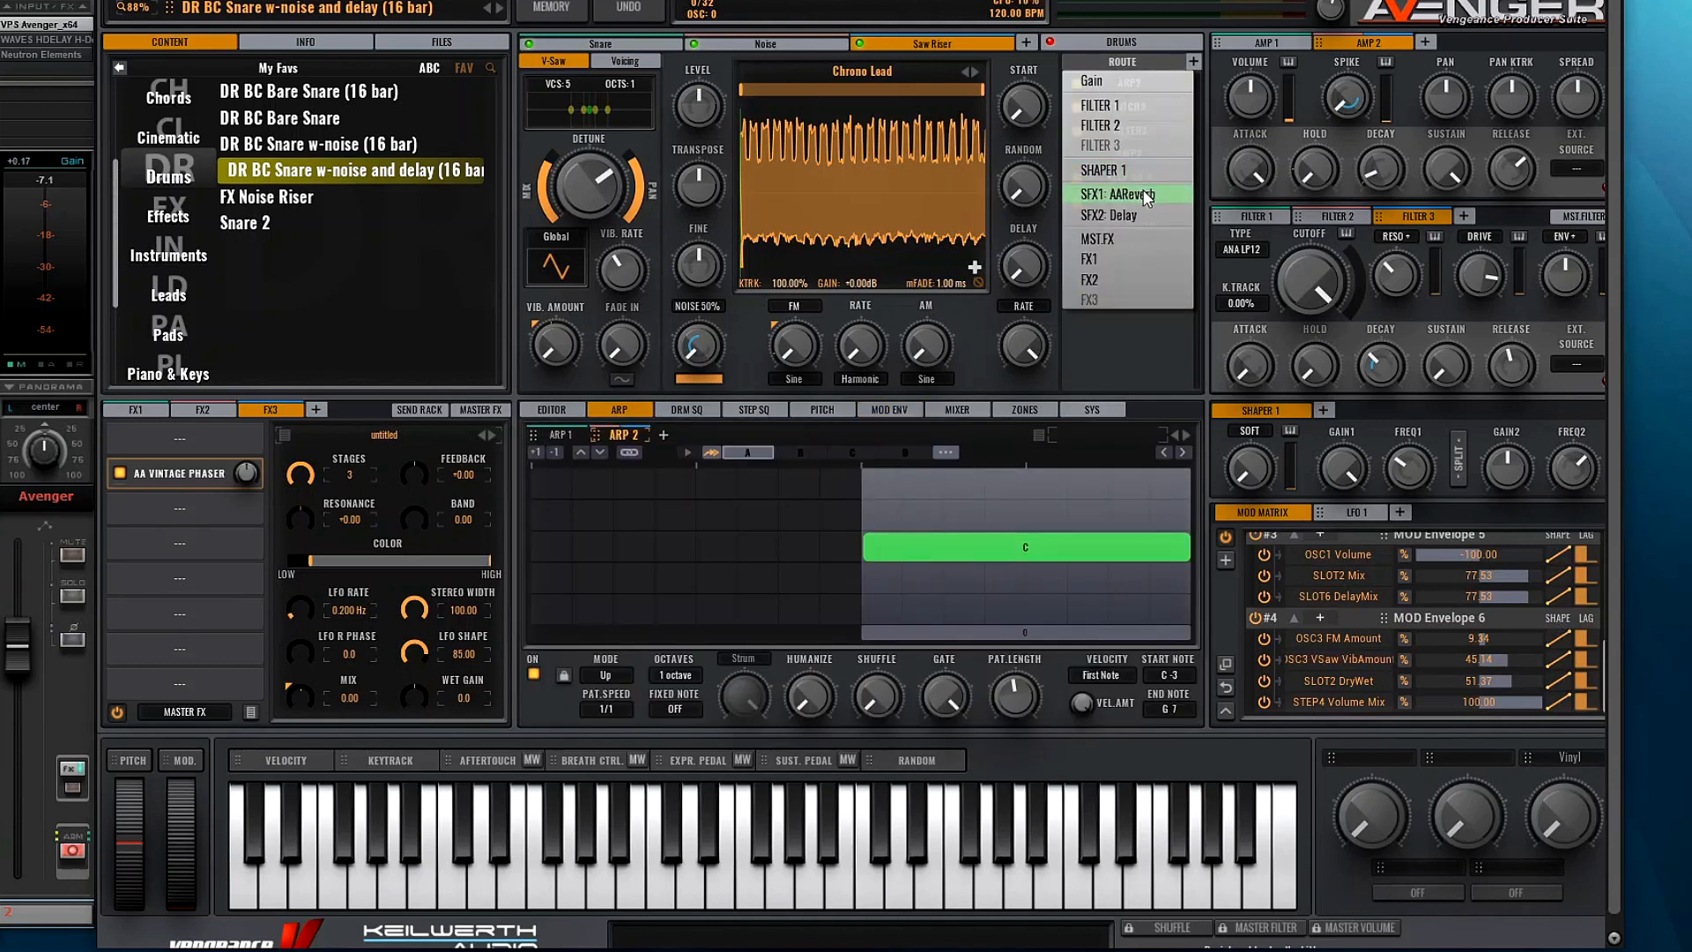
pyautogui.click(1144, 192)
pyautogui.click(1192, 62)
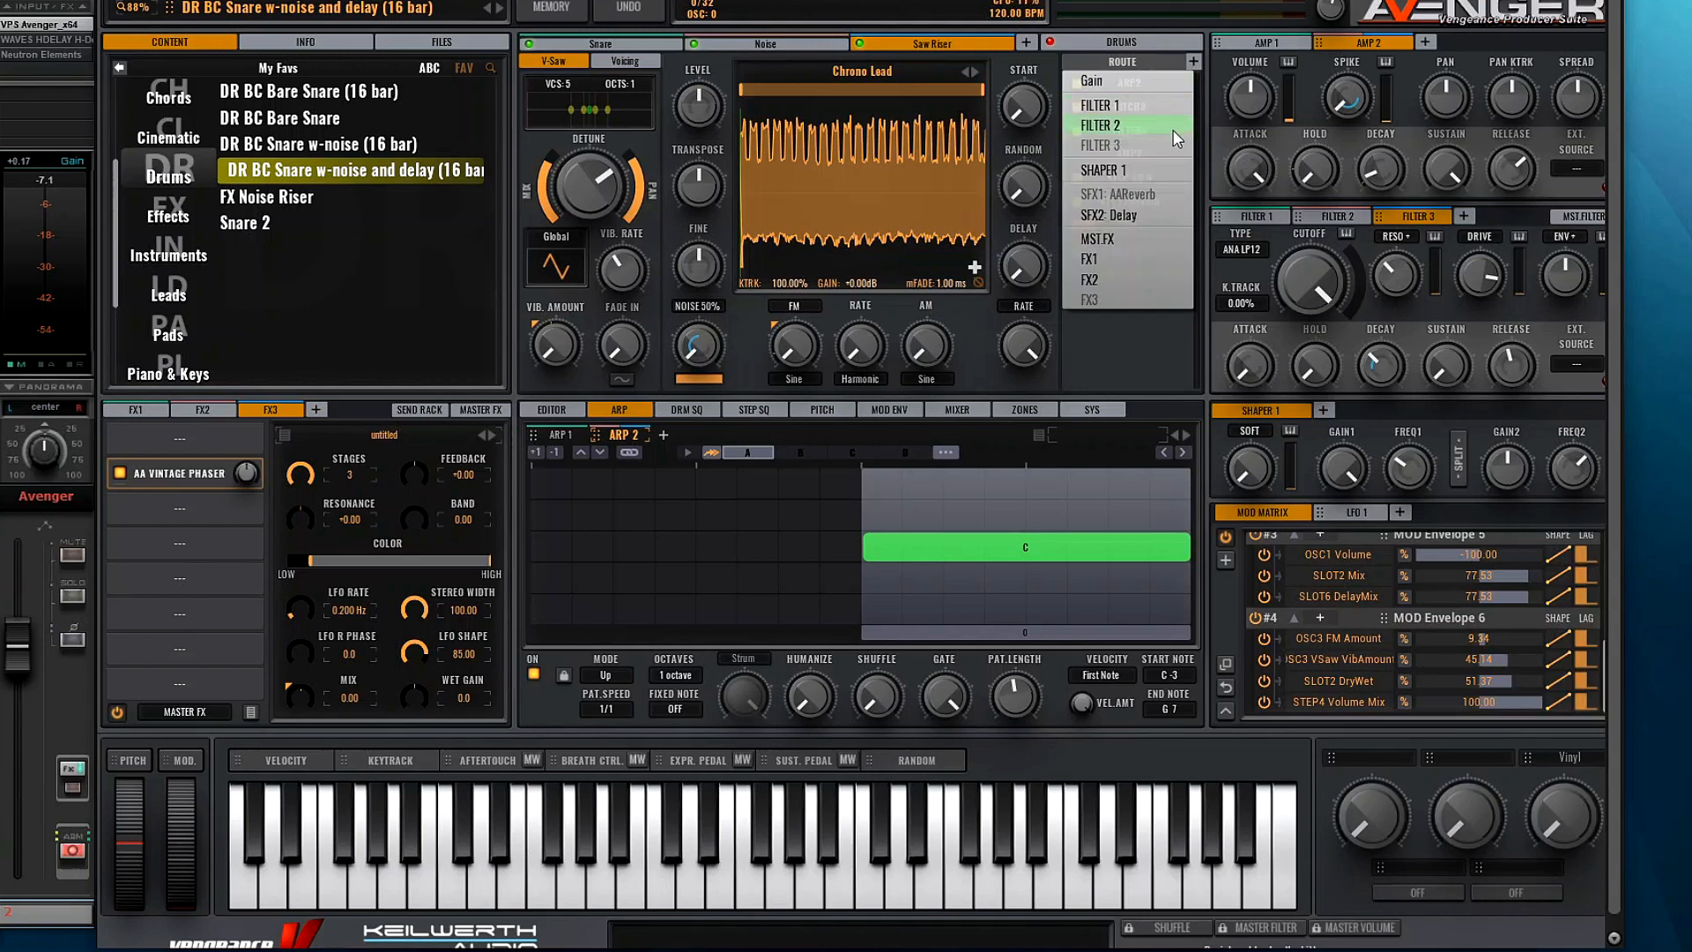
pyautogui.click(1153, 213)
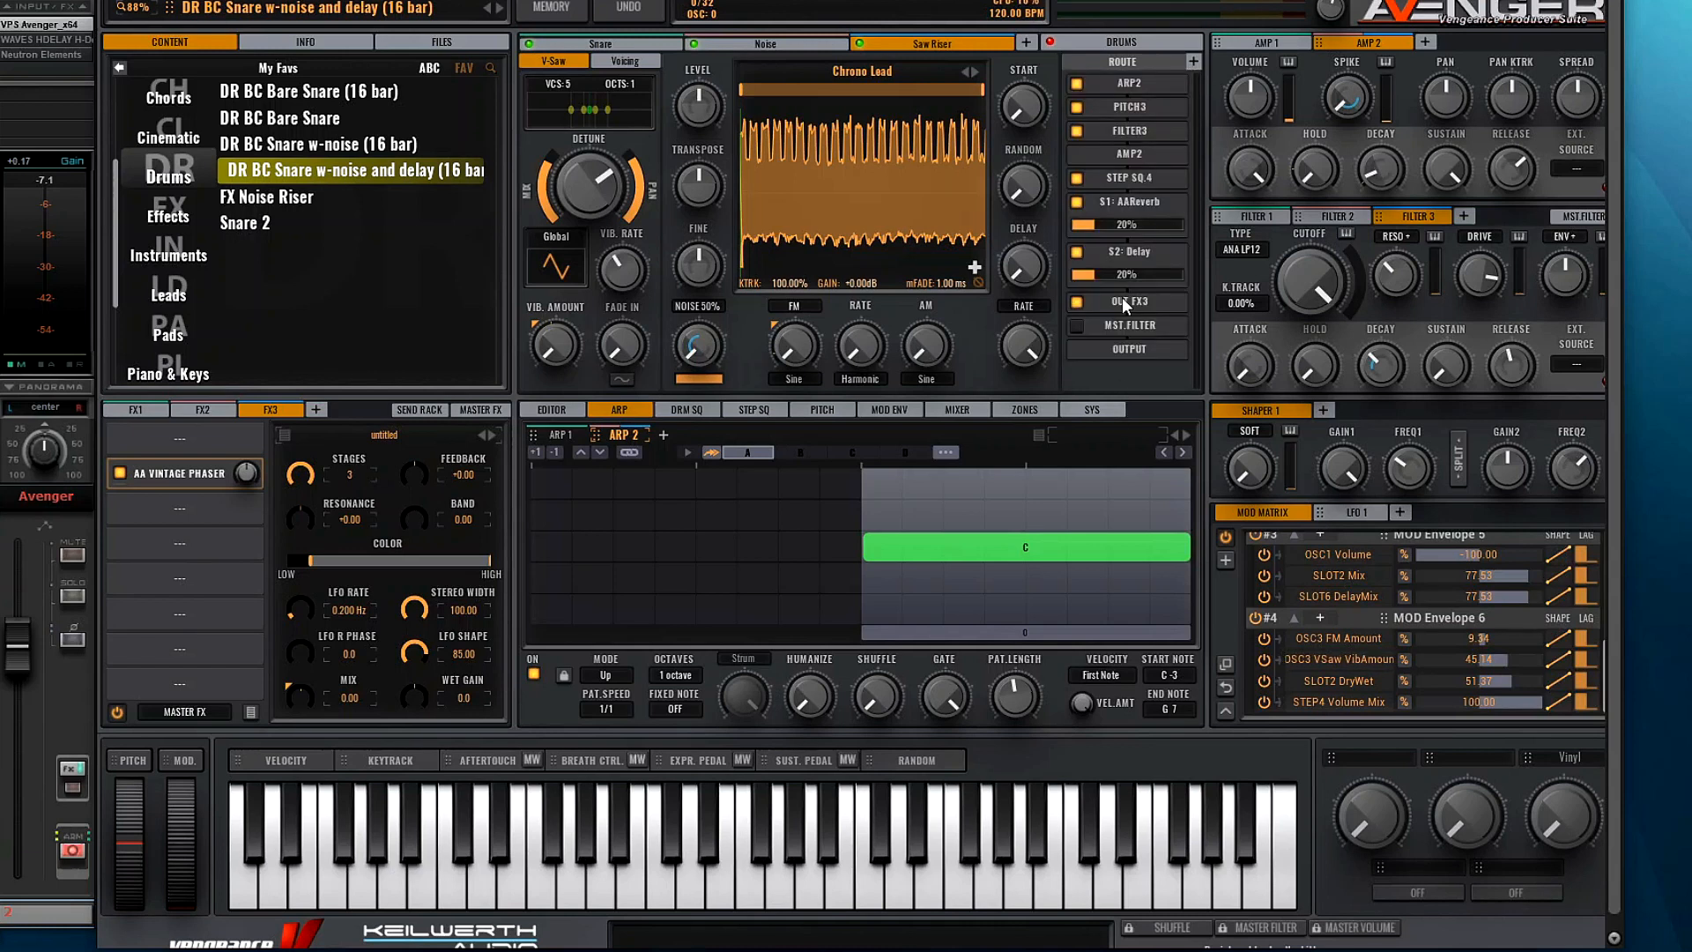
pyautogui.moveTo(1140, 222); pyautogui.dragTo(1187, 223)
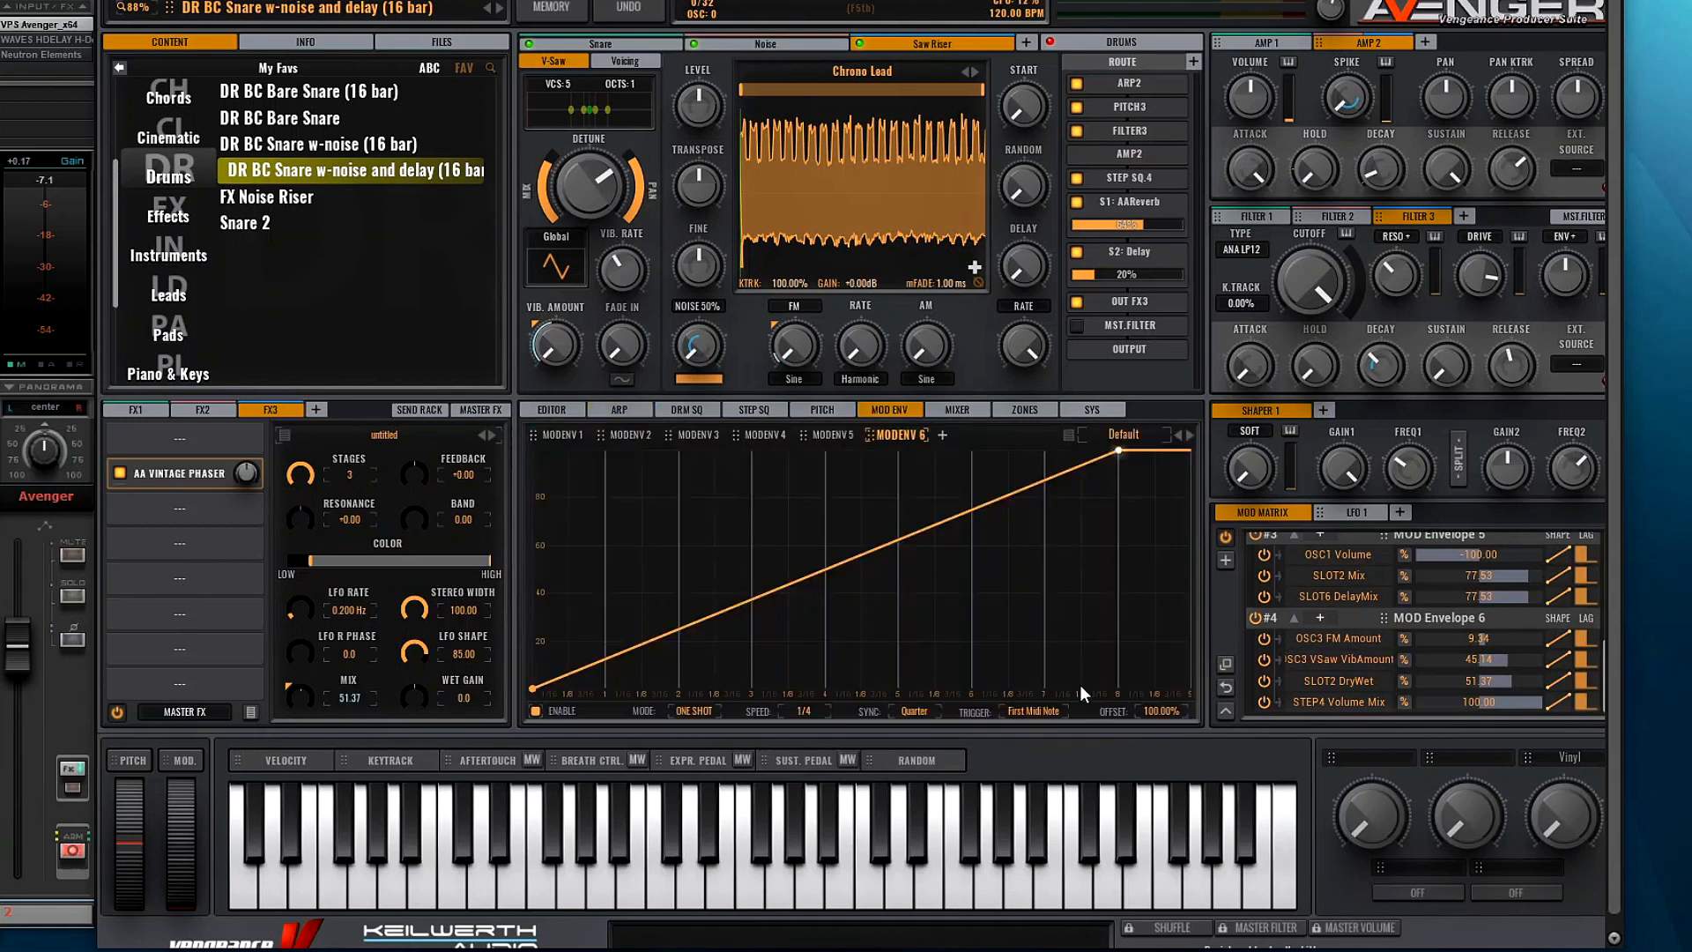
# Step: Change Mod Envelope 6's trigger to OSC 3, the Saw Riser
pyautogui.click(1045, 709)
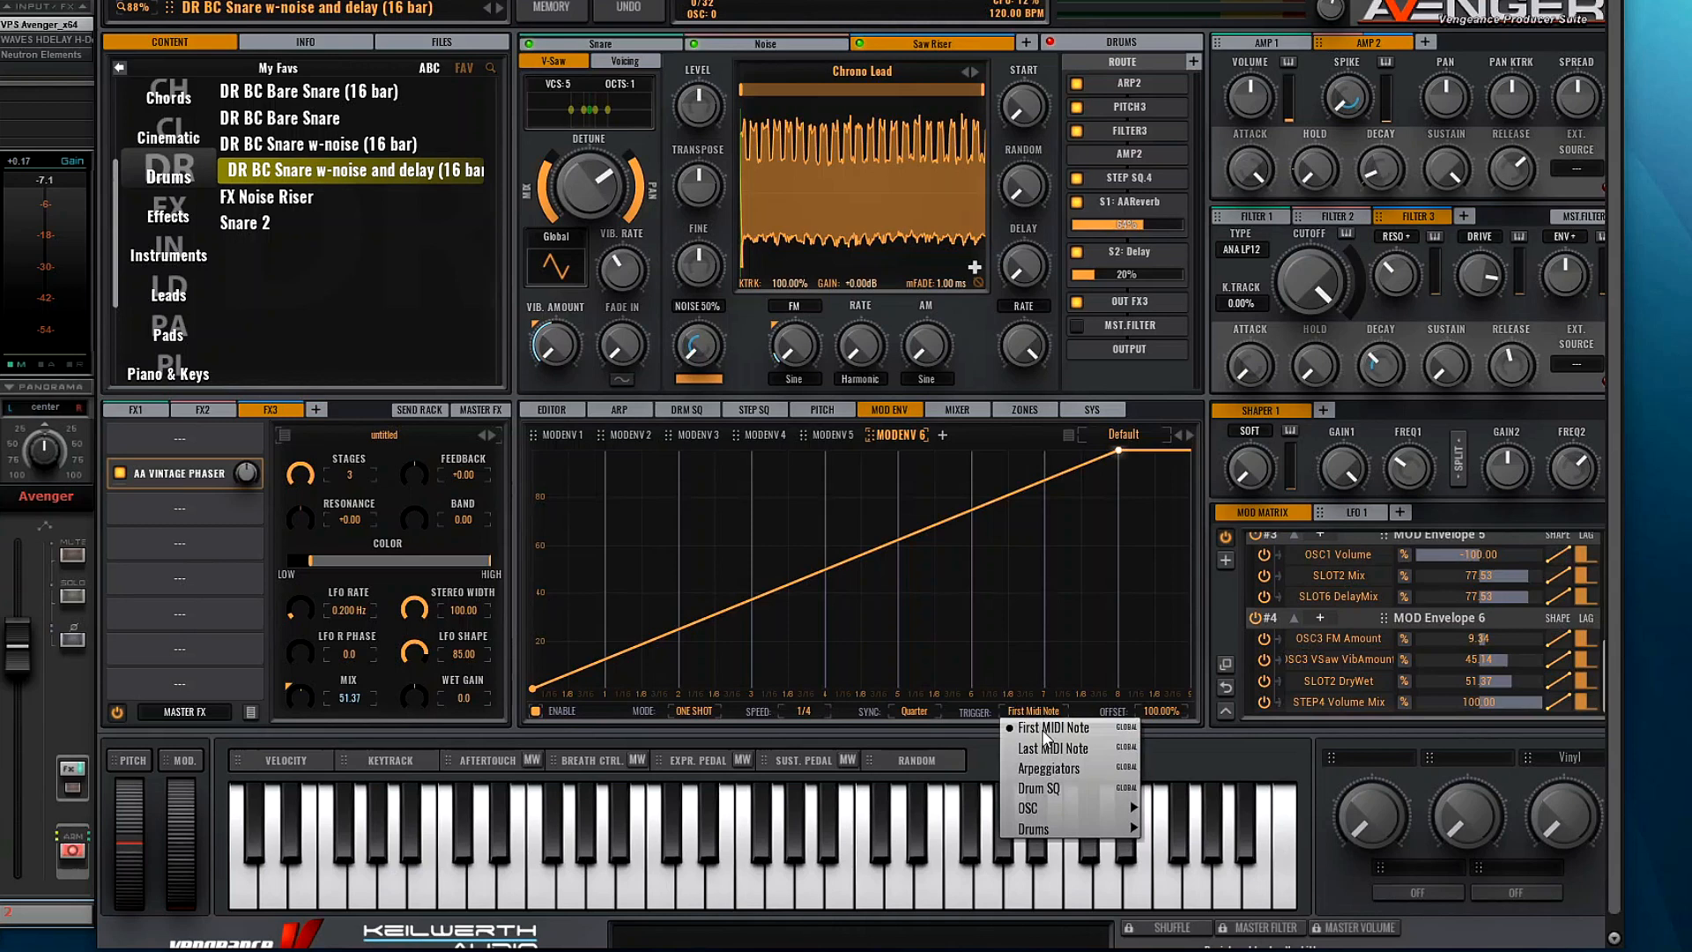
pyautogui.moveTo(1097, 809)
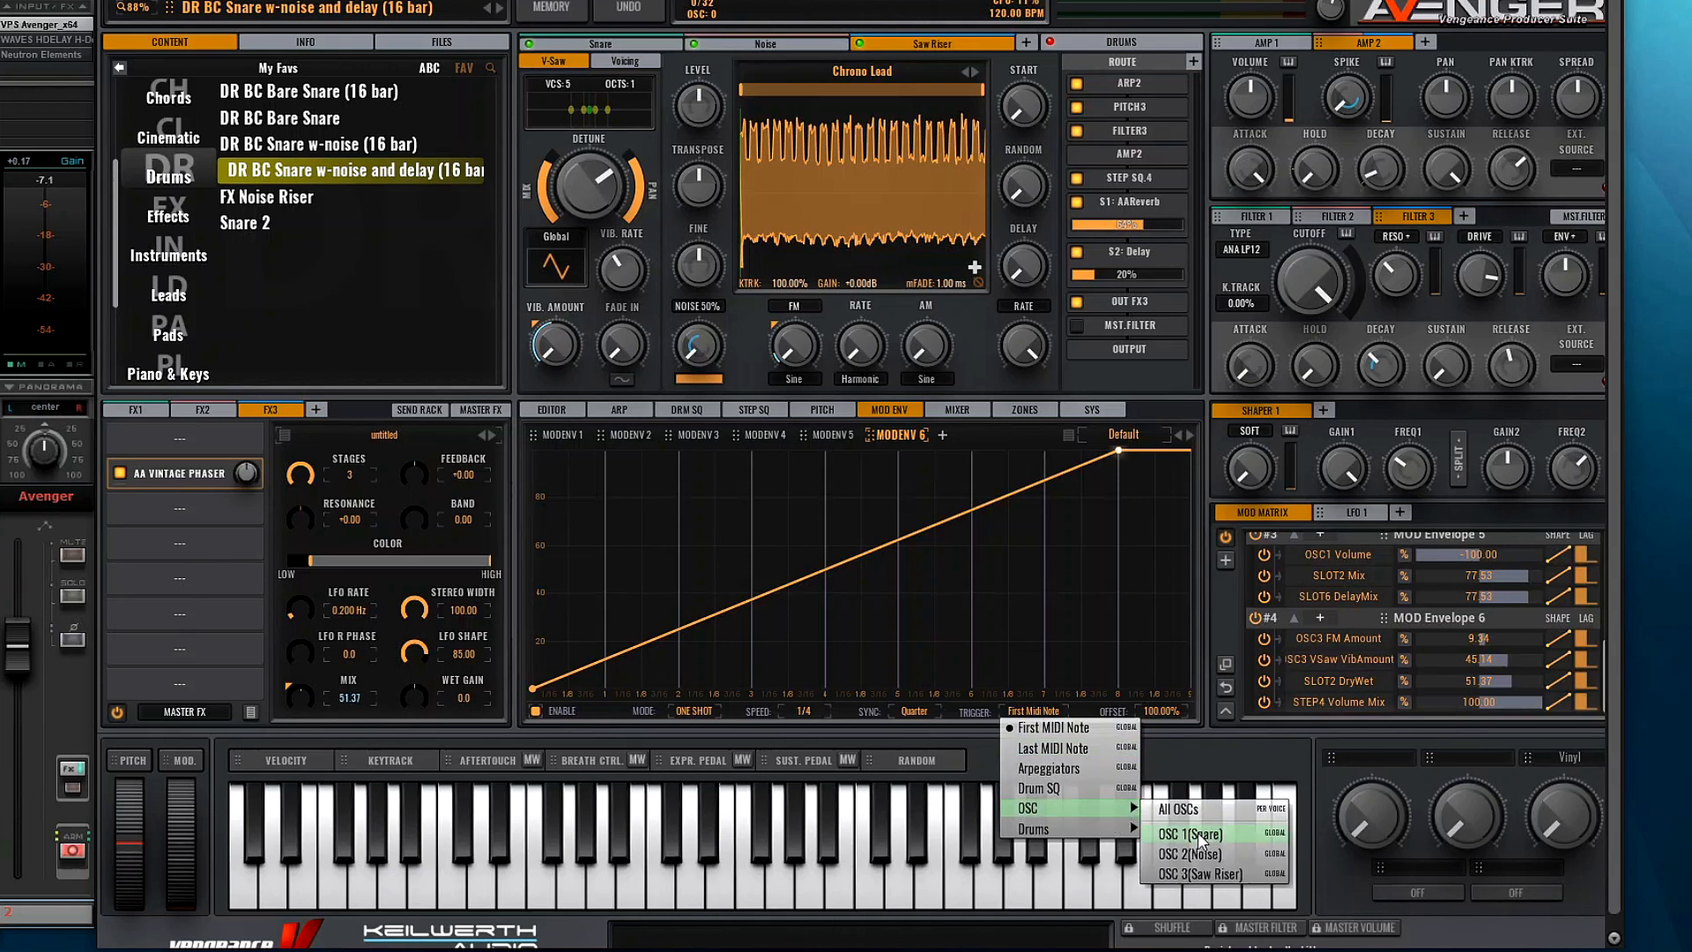
pyautogui.click(1251, 872)
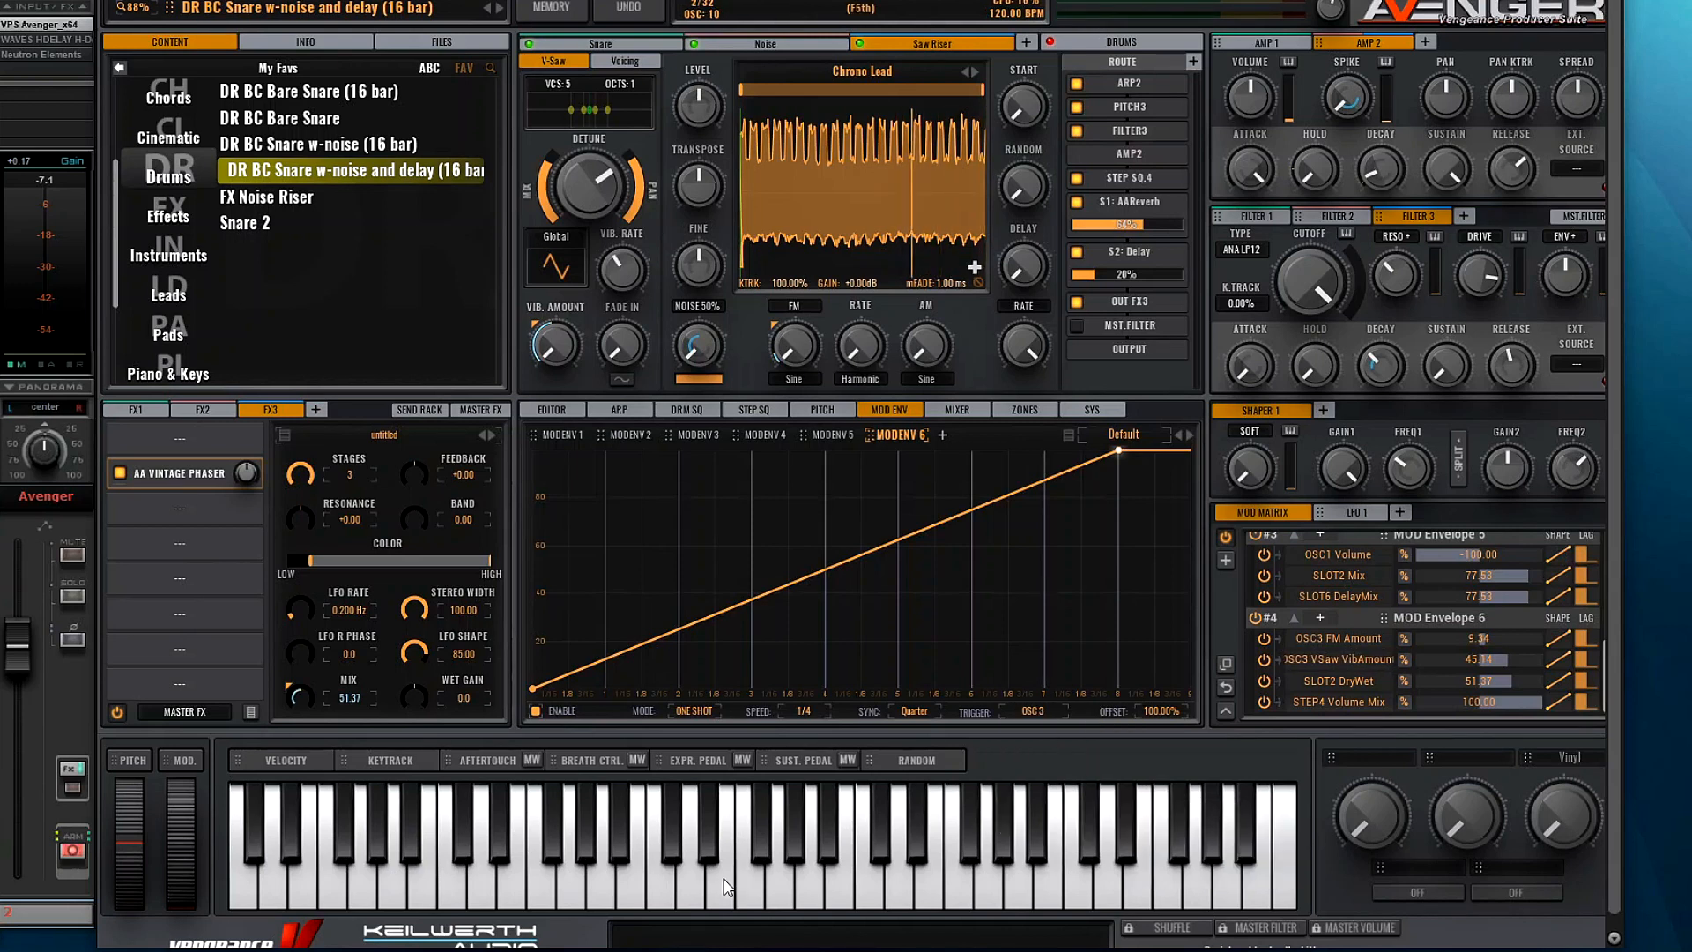
# Step: Assign Mod Envelope 5 to the Saw Riser's OSC3 volume with an amount of -100
pyautogui.click(841, 437)
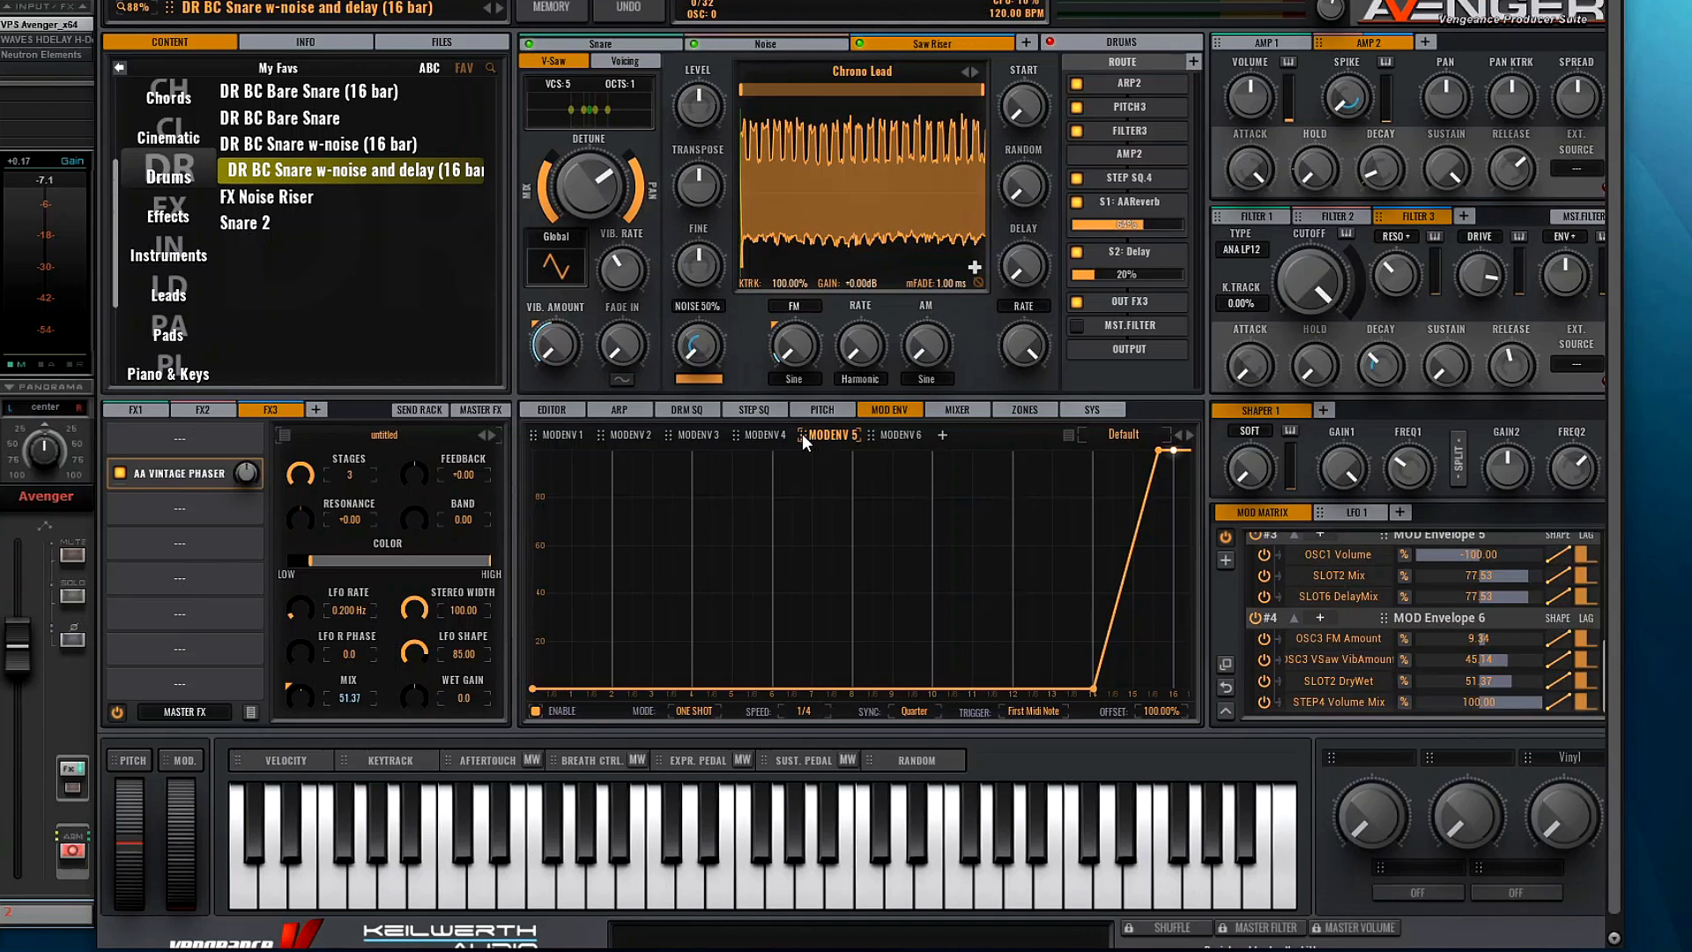
pyautogui.moveTo(803, 437); pyautogui.dragTo(696, 101)
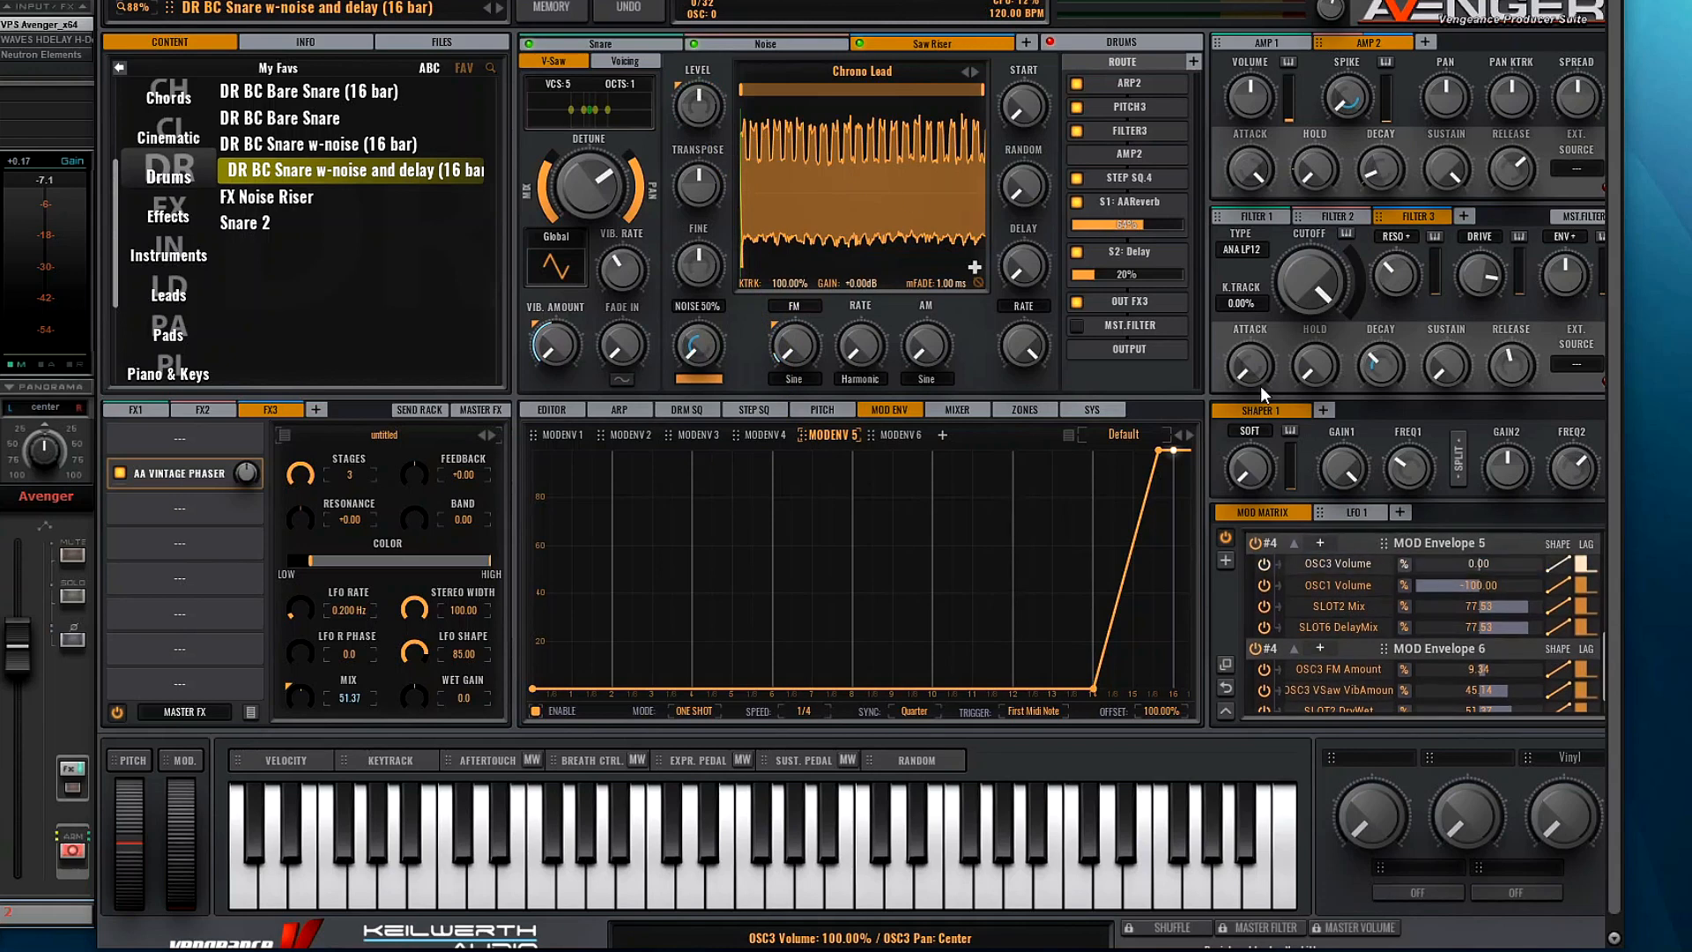
pyautogui.moveTo(1453, 566); pyautogui.dragTo(1388, 578)
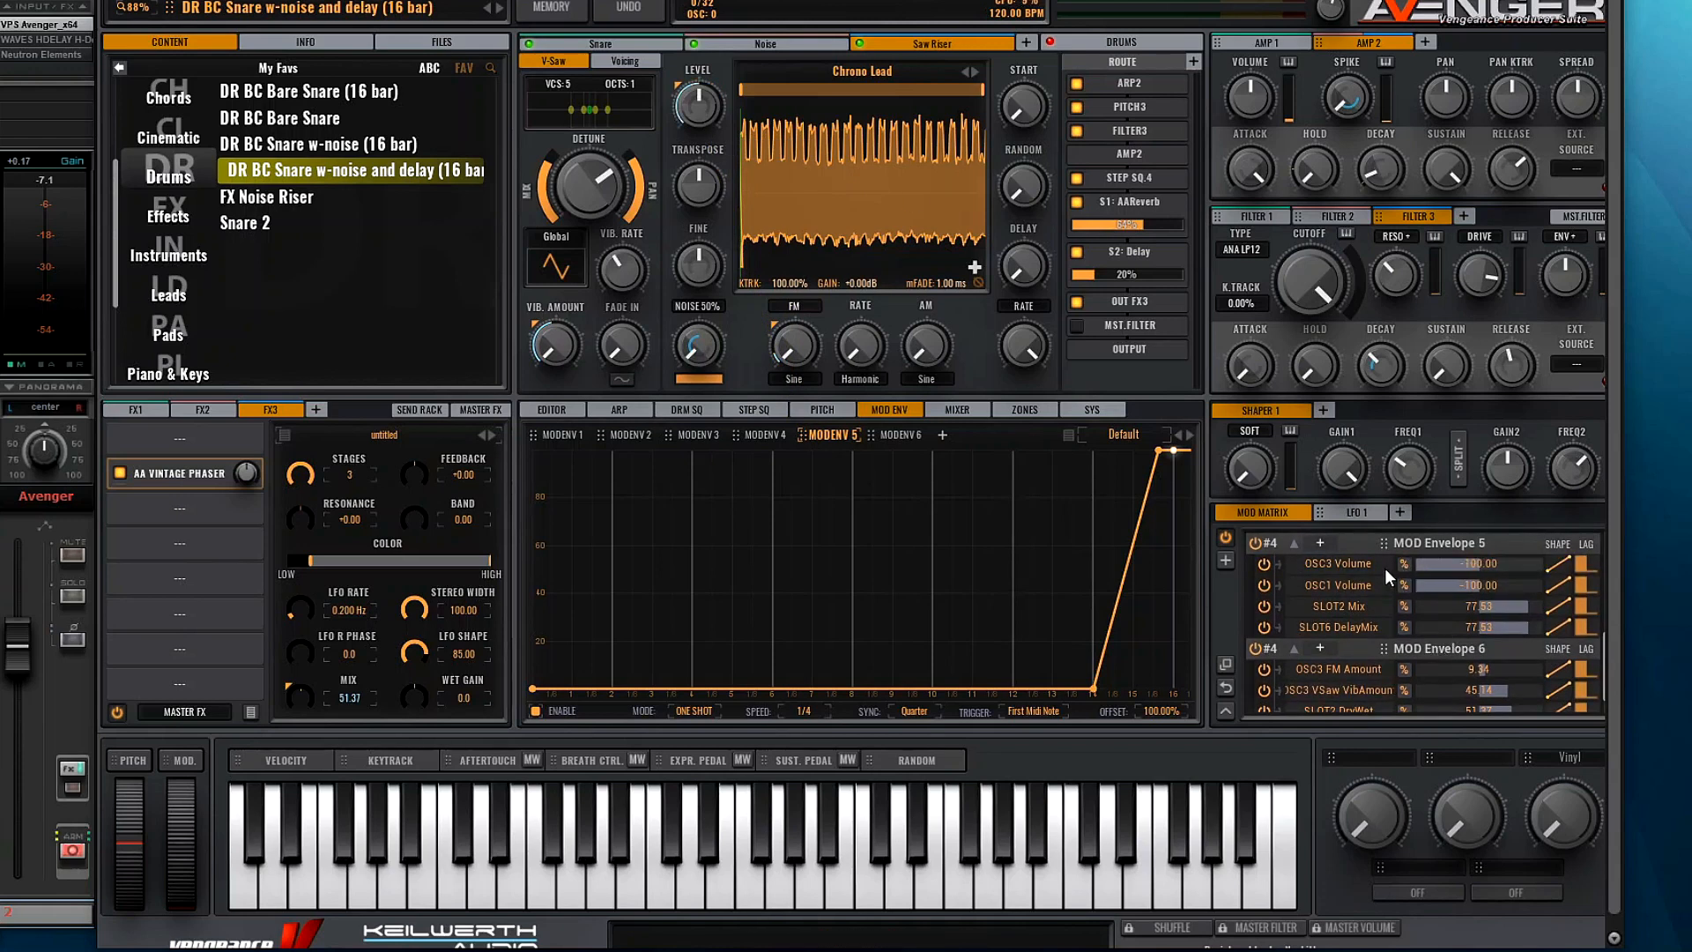
# Step: Add a Gain stage of about 6 dB to the Saw Riser's routing and an FX3 equalizer with its 220 Hz band set to Highpass
pyautogui.click(1193, 62)
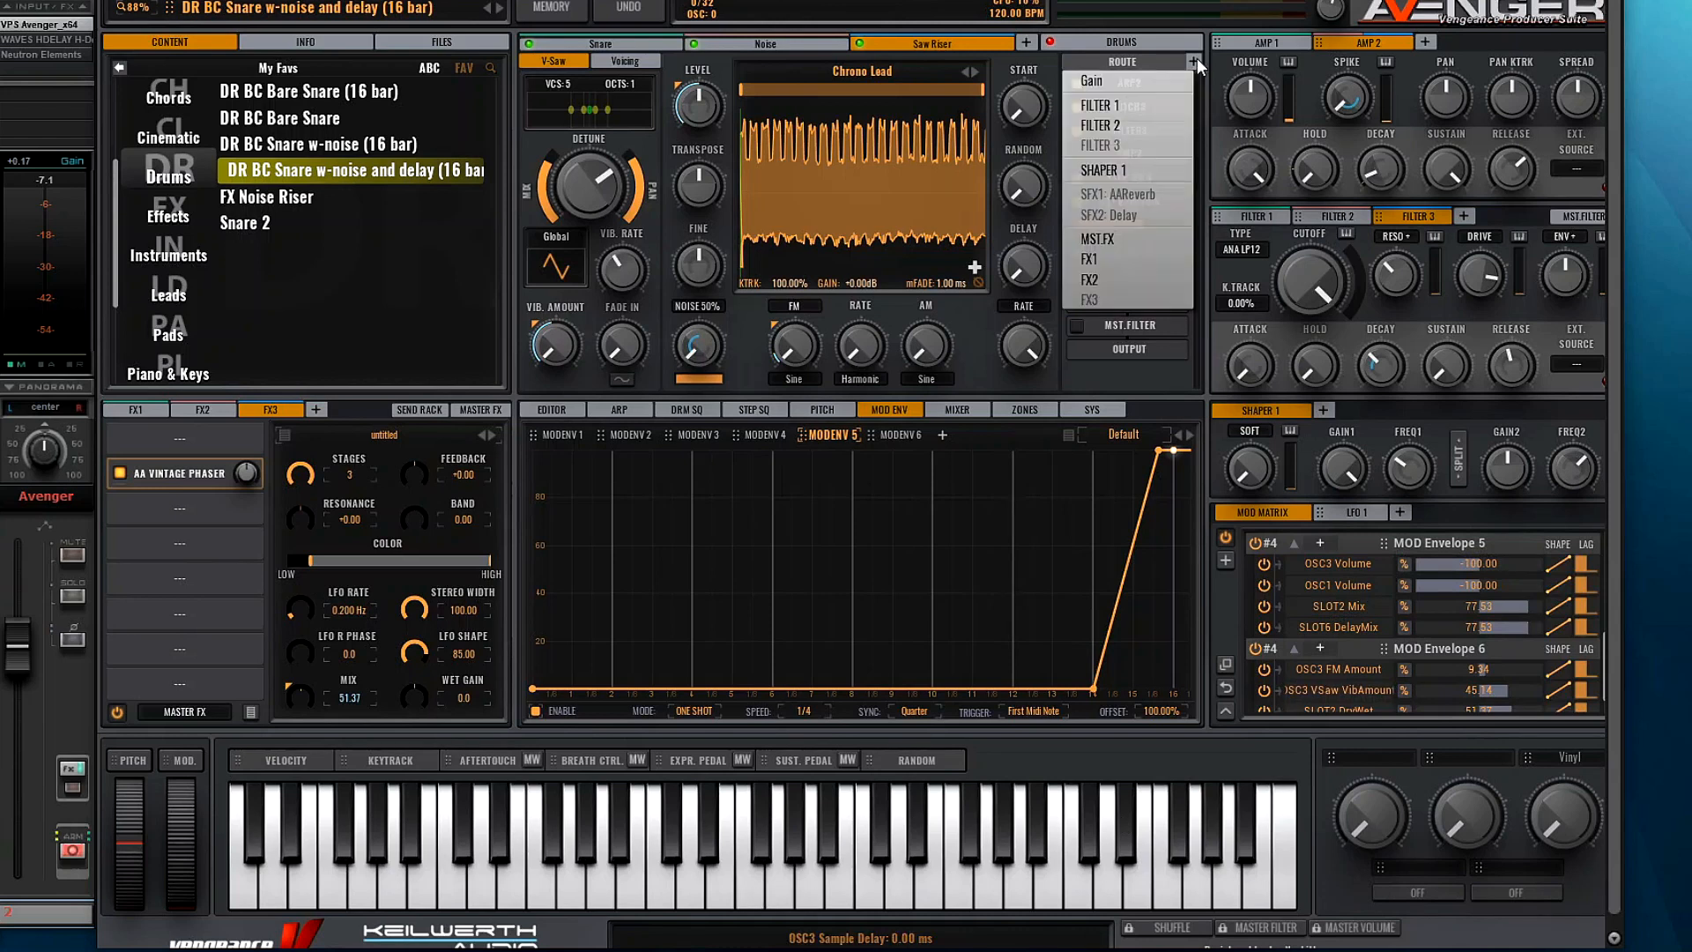
pyautogui.click(1162, 83)
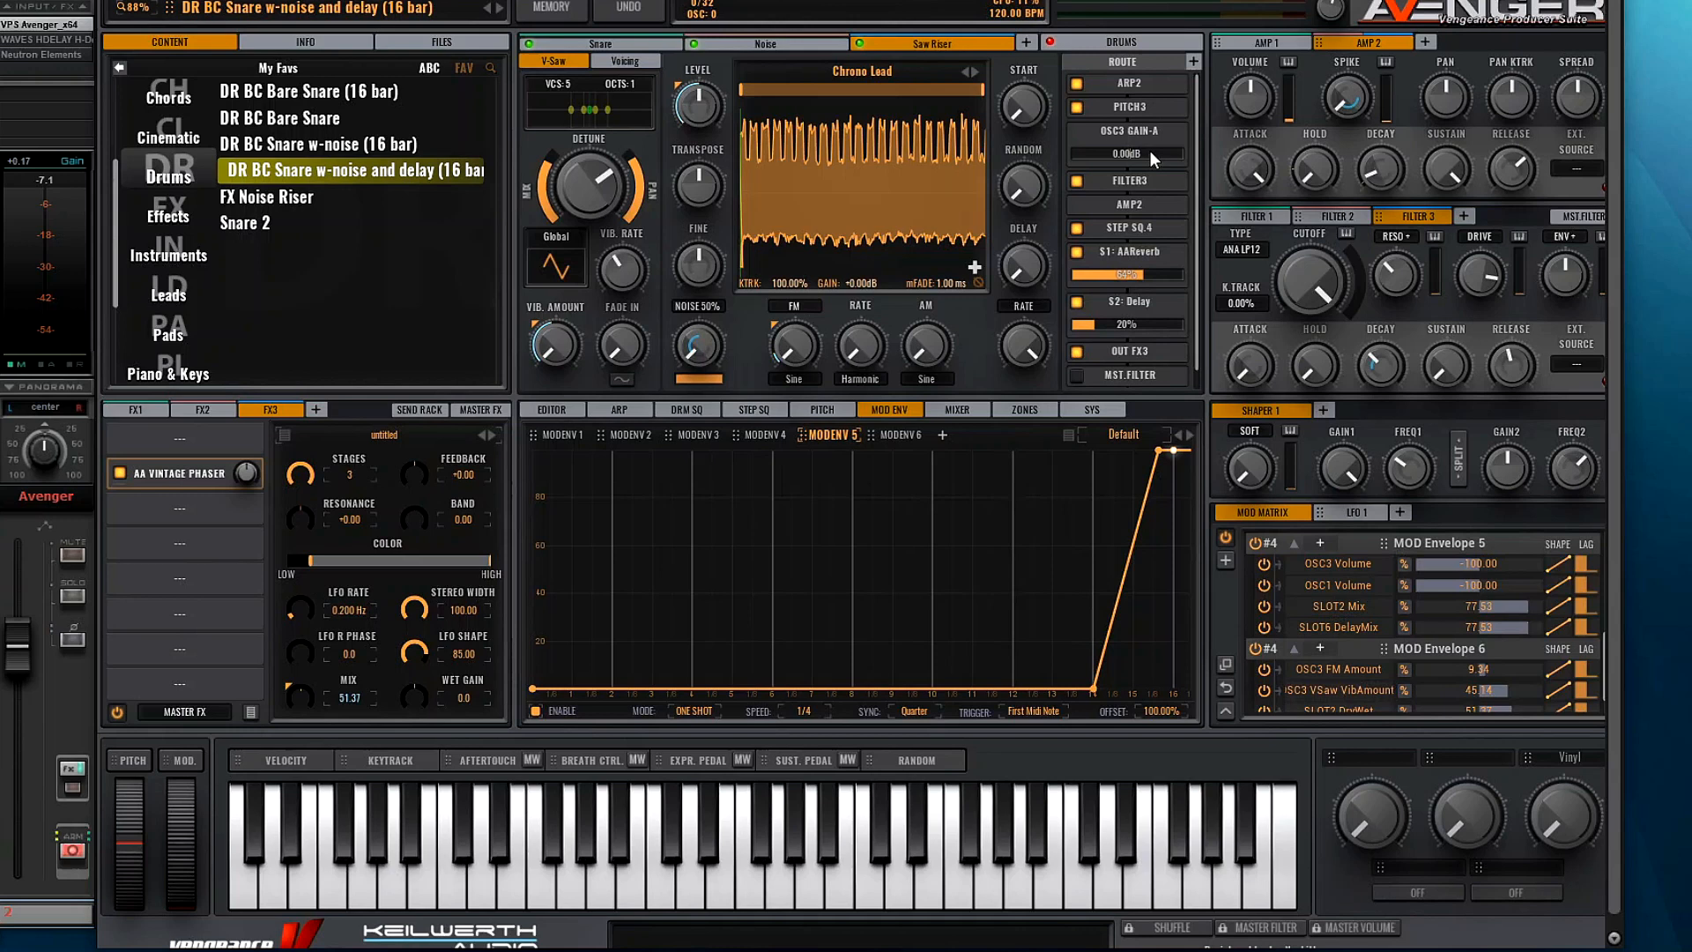
pyautogui.moveTo(1158, 150); pyautogui.dragTo(1165, 150)
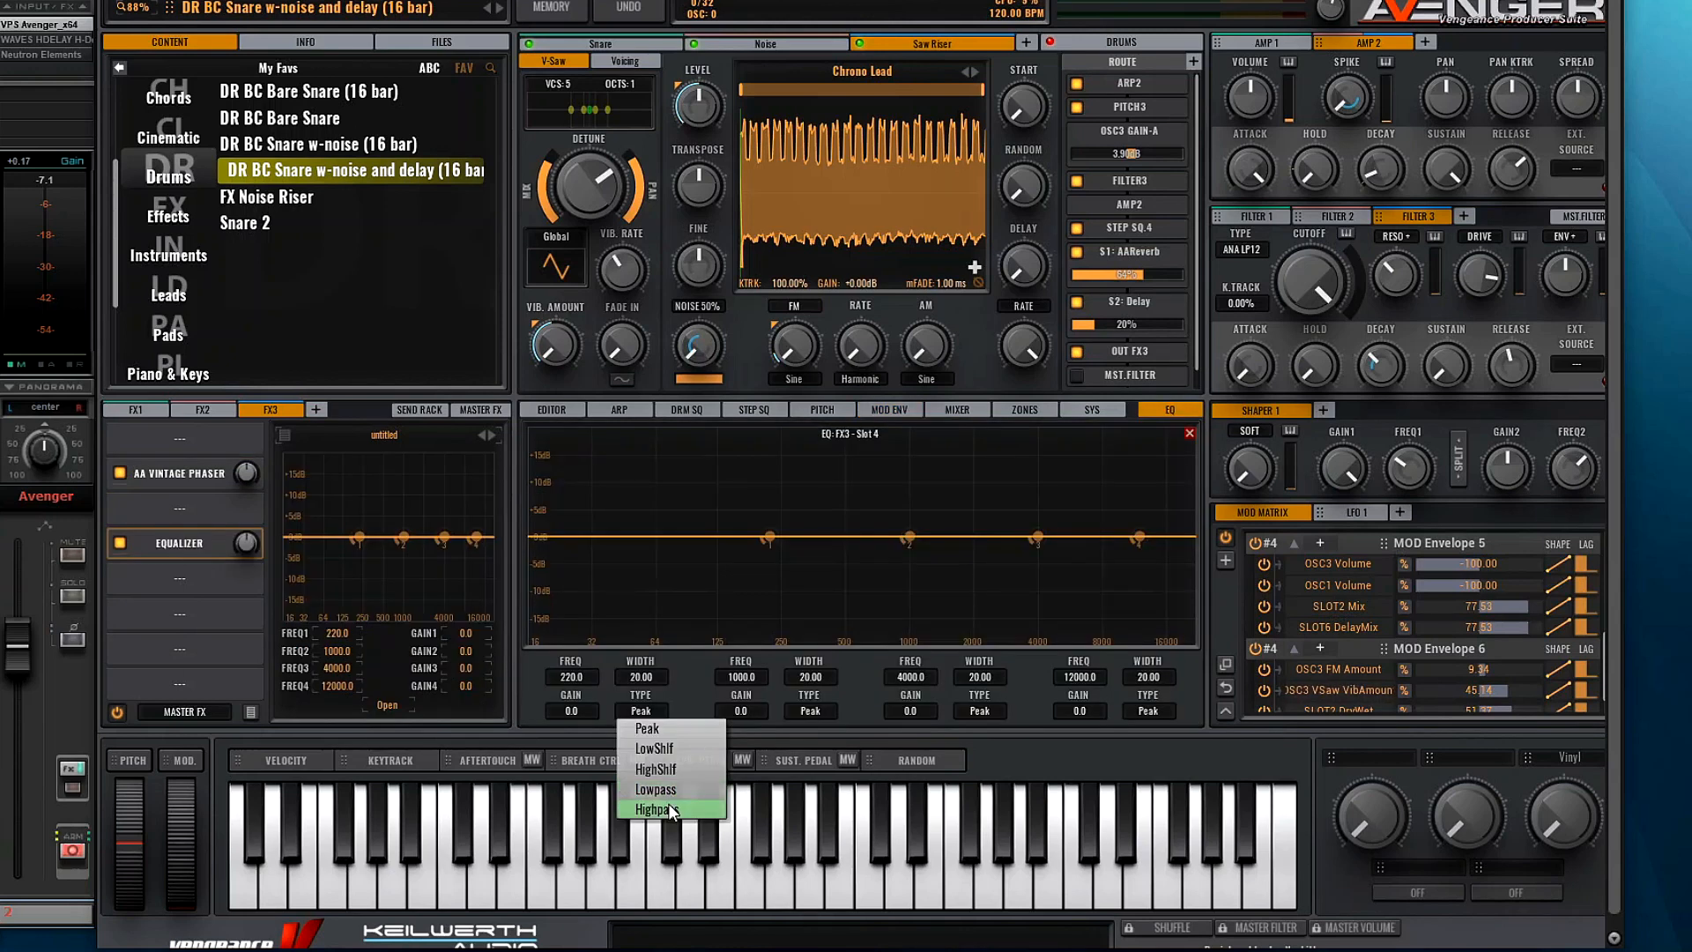
pyautogui.click(670, 807)
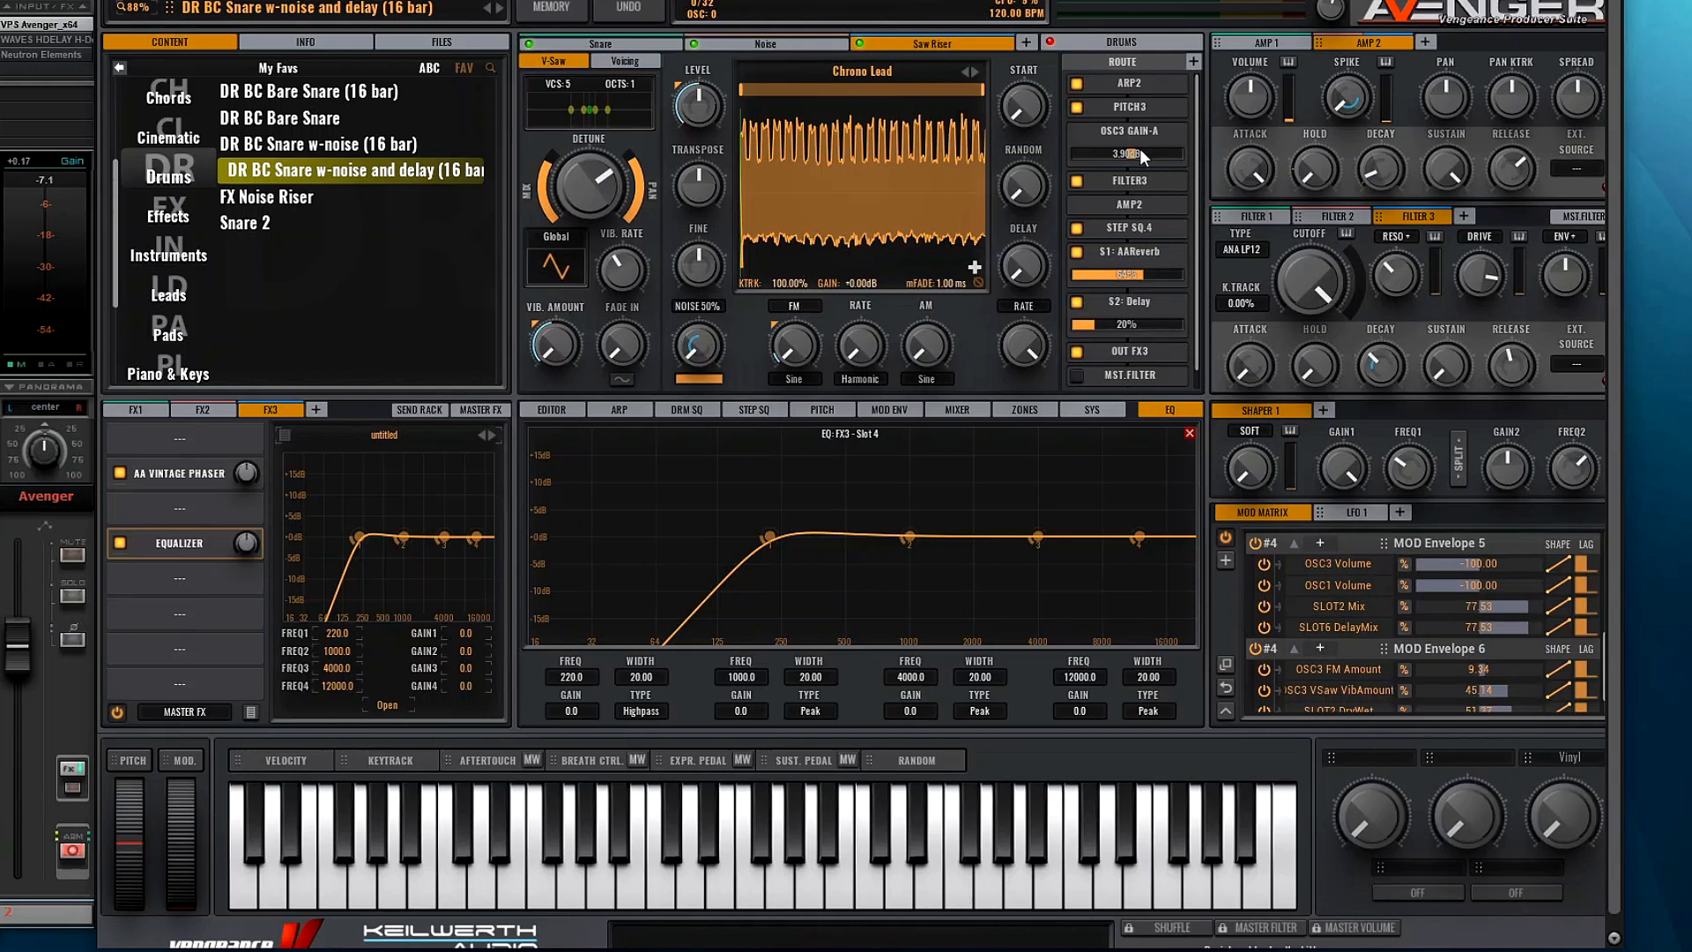
pyautogui.moveTo(1141, 151); pyautogui.dragTo(1145, 152)
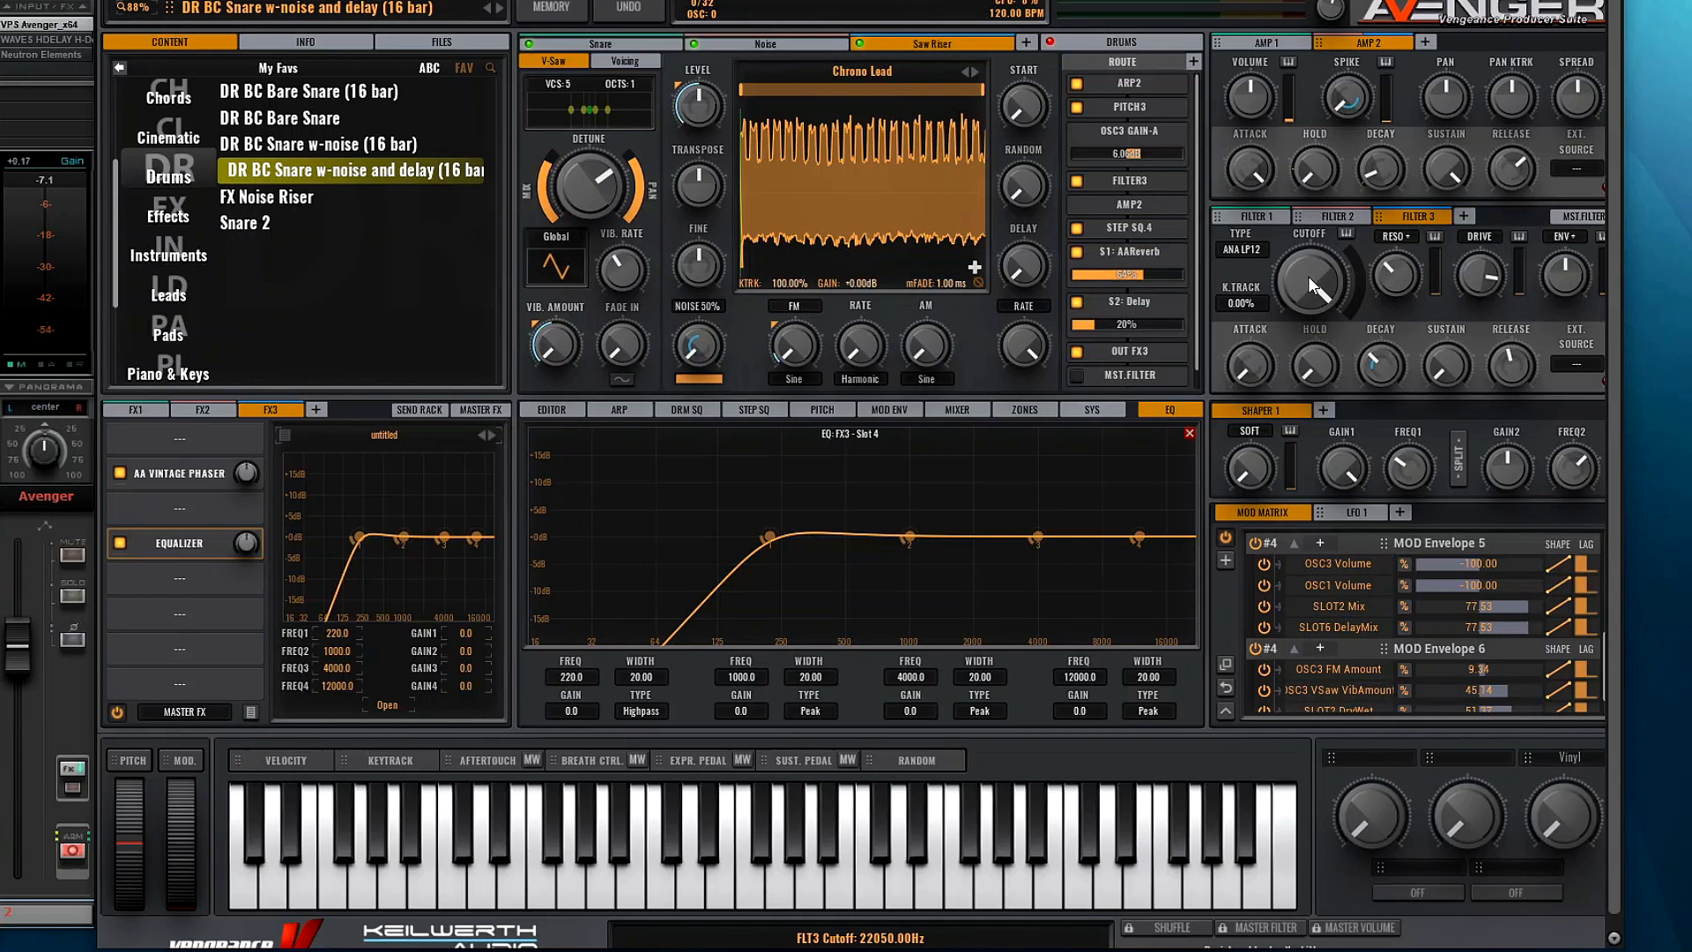
# Step: Lower Filter 3's cutoff to about 1057 Hz and assign LFO 1 to that cutoff with an amount of about 9.3
pyautogui.moveTo(1312, 277); pyautogui.dragTo(1311, 363)
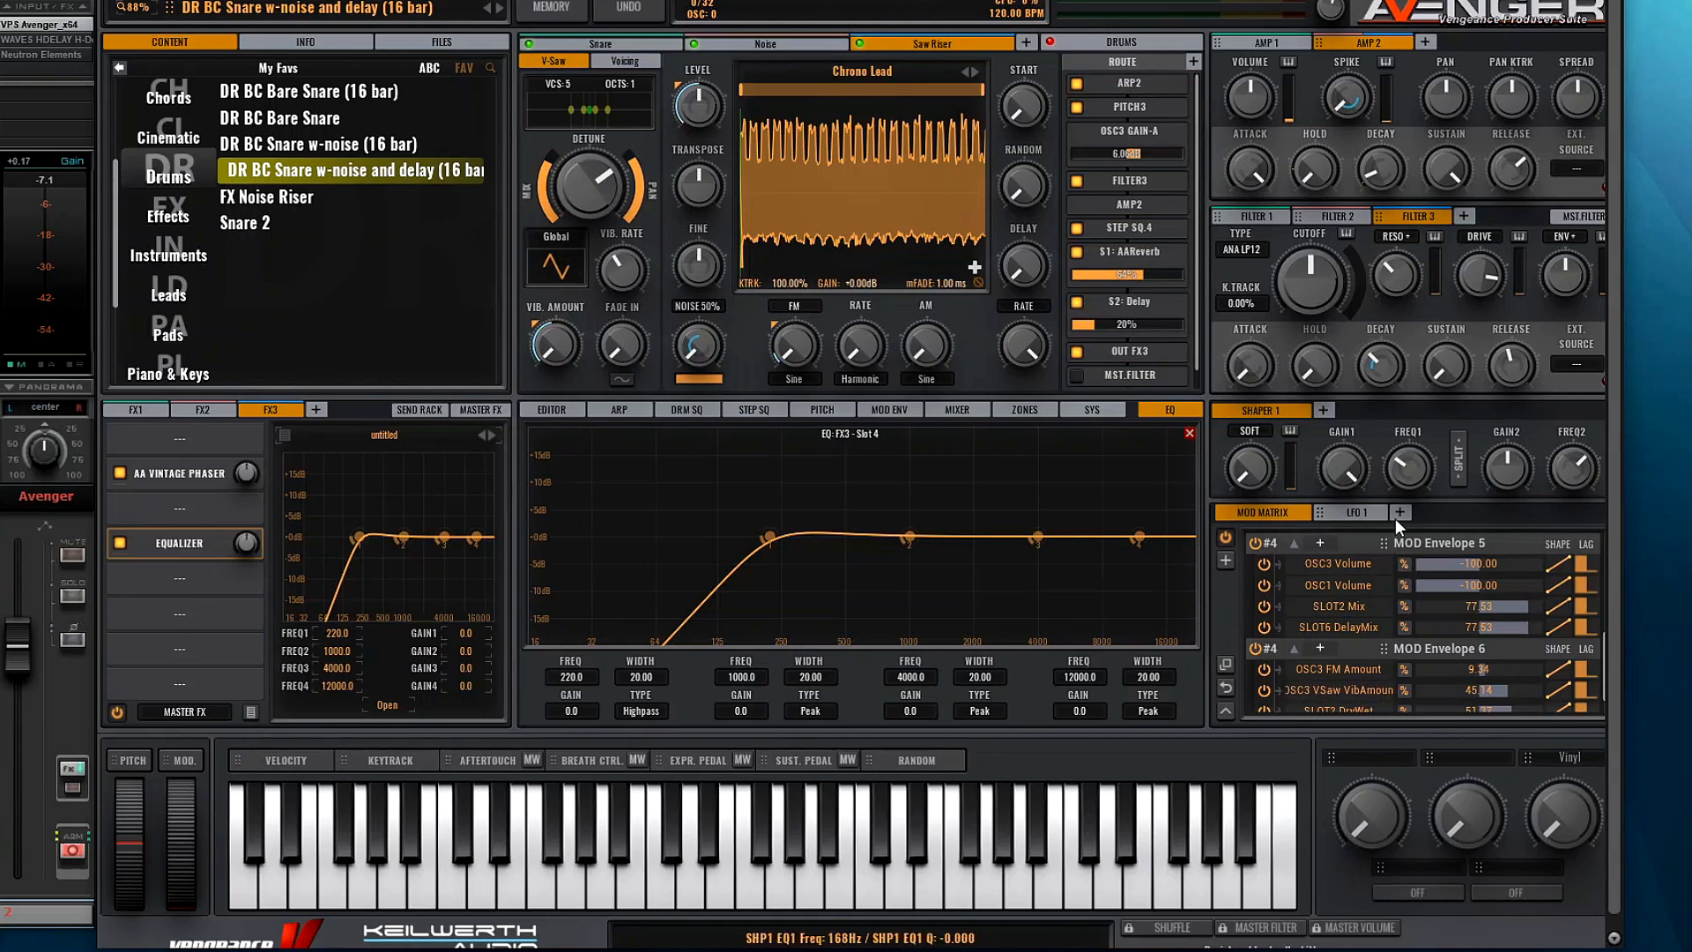
pyautogui.click(1361, 514)
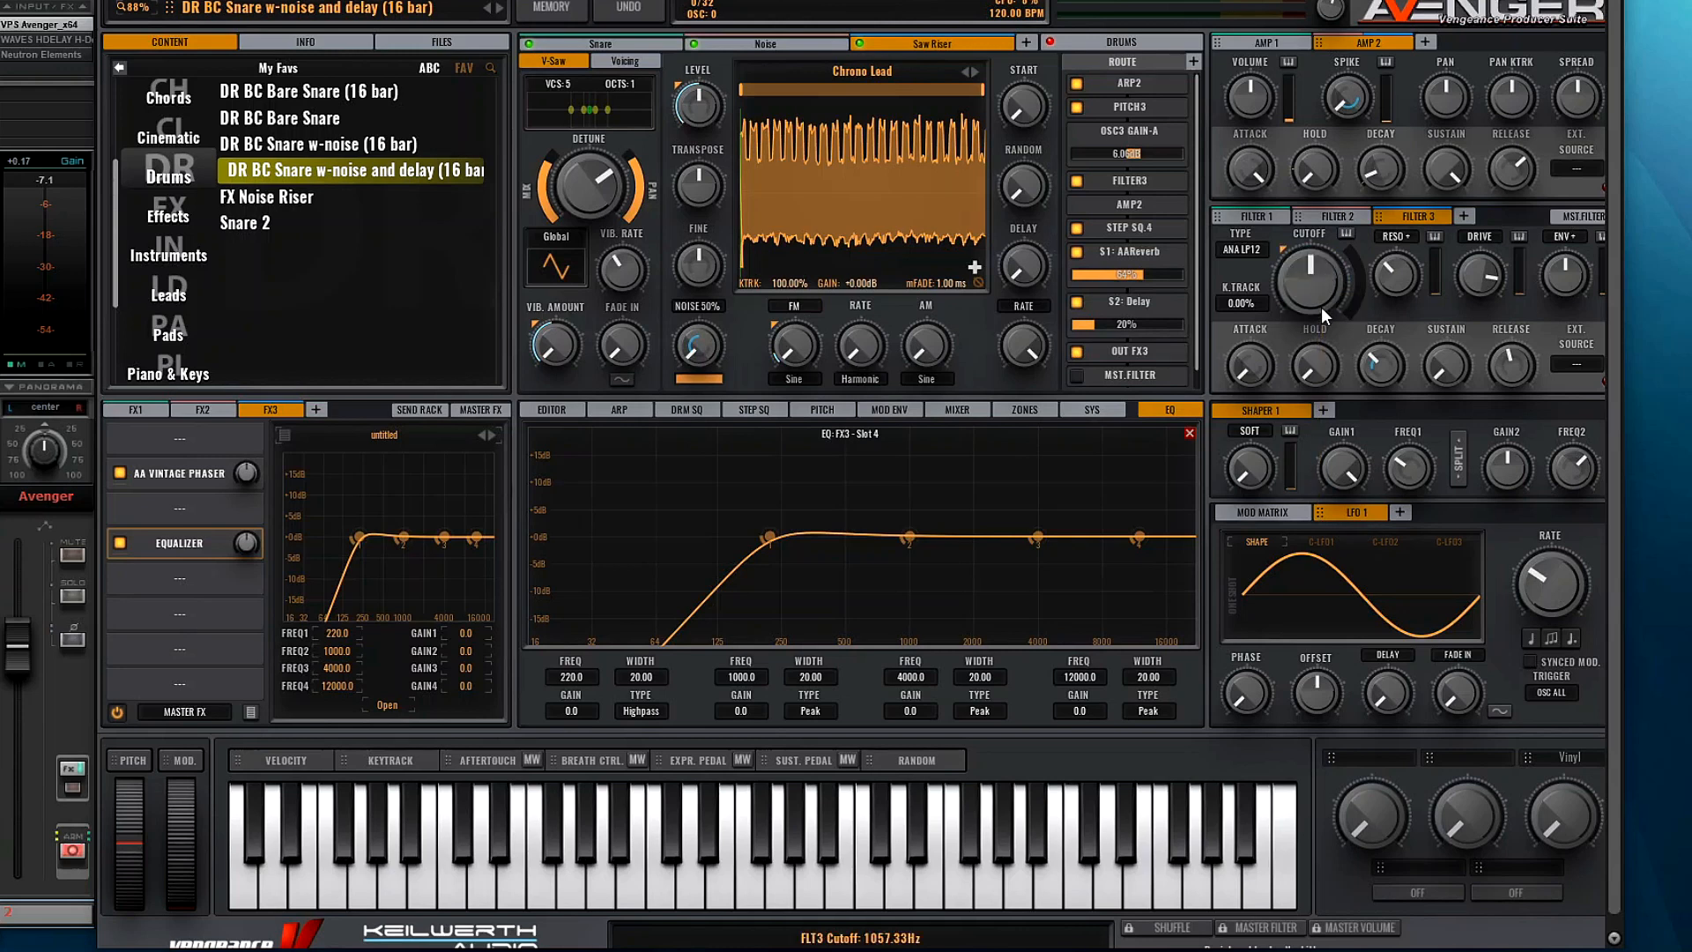
pyautogui.click(1276, 515)
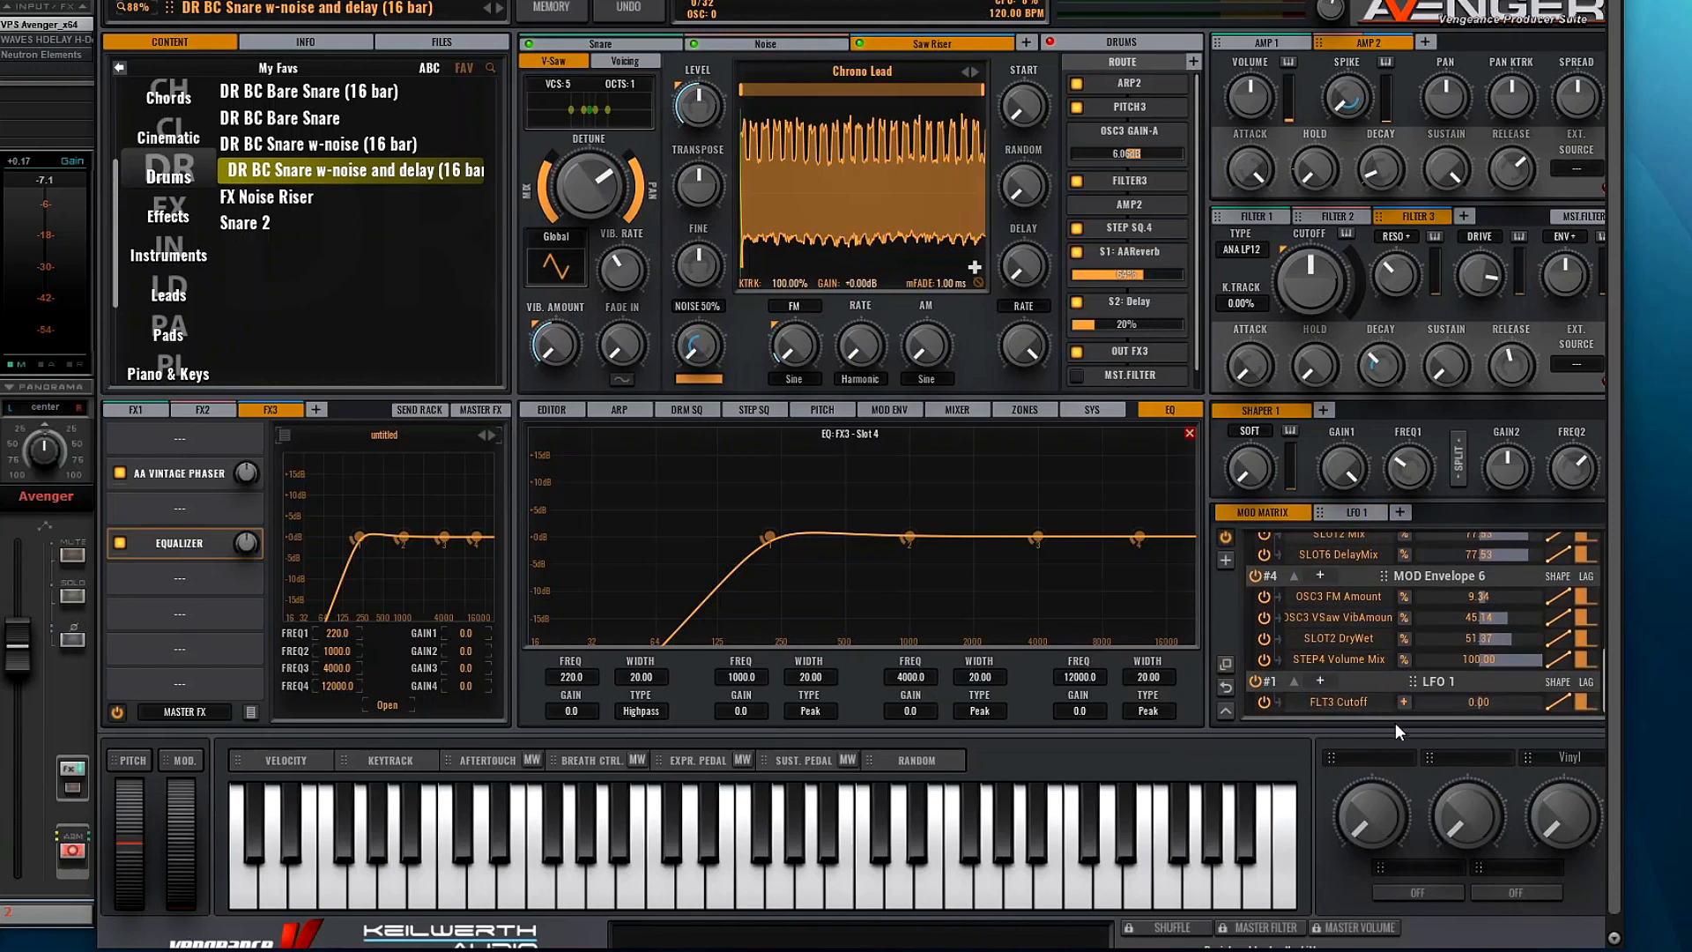
pyautogui.moveTo(1504, 705); pyautogui.dragTo(1495, 701)
# Step: Assign Mod Envelope 6 to the LFO 1 to Filter 3 cutoff amount at 17 and reduce the LFO's own amount to about 1.56
pyautogui.click(886, 410)
pyautogui.click(887, 432)
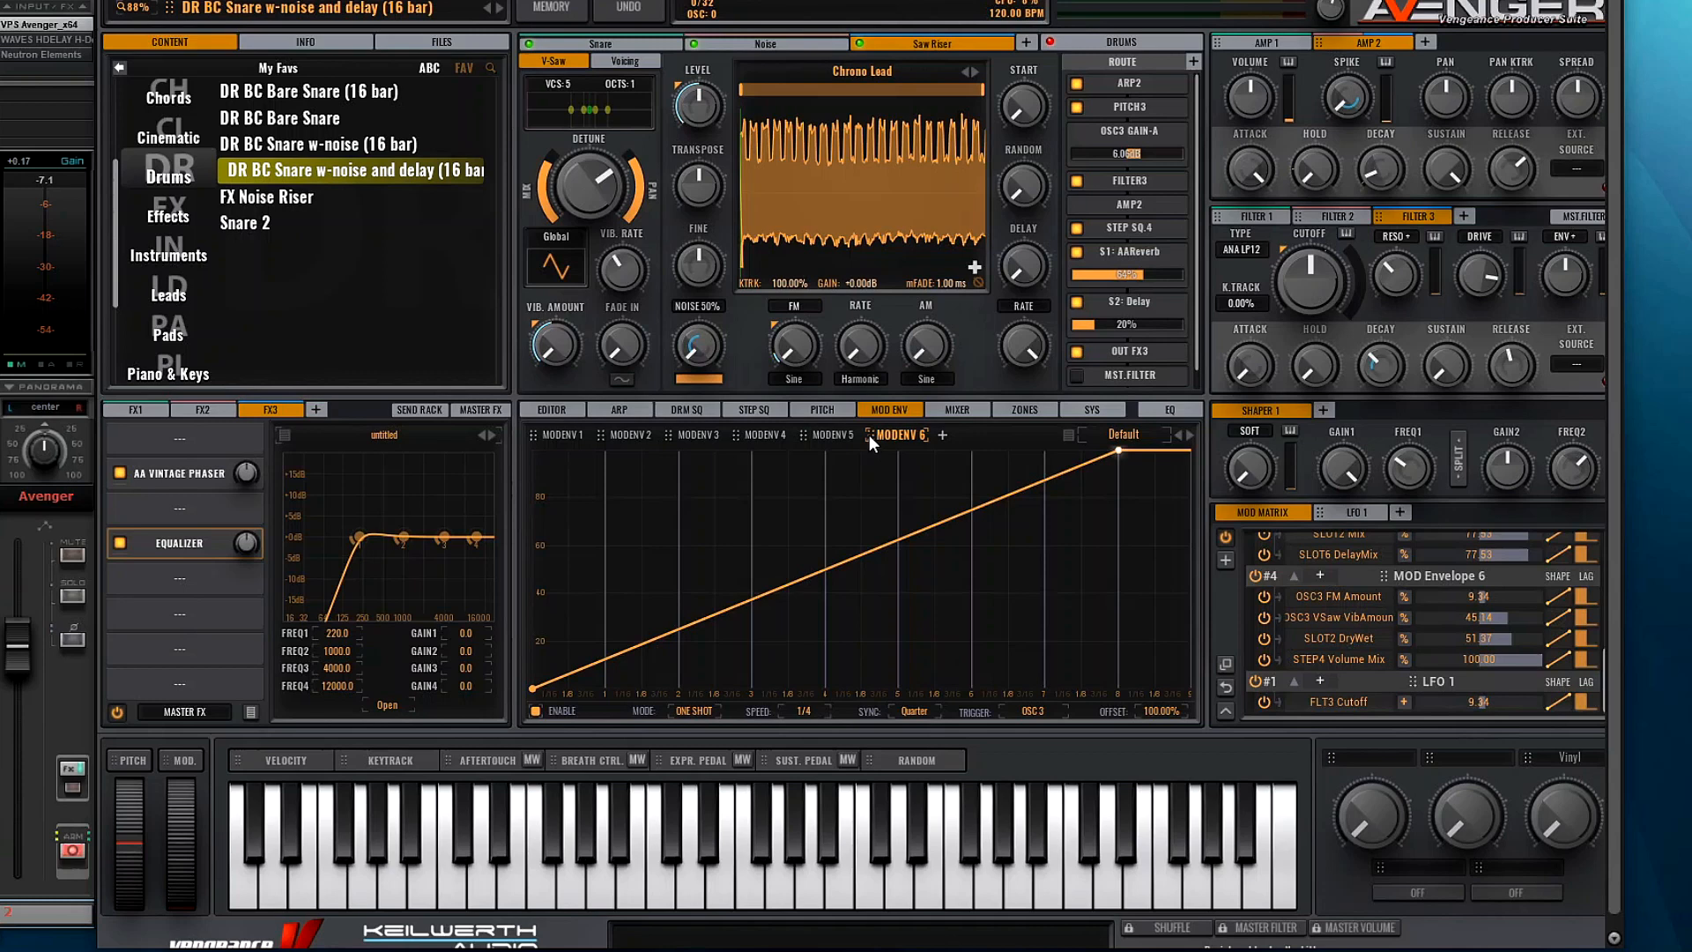
pyautogui.moveTo(868, 435); pyautogui.dragTo(1457, 702)
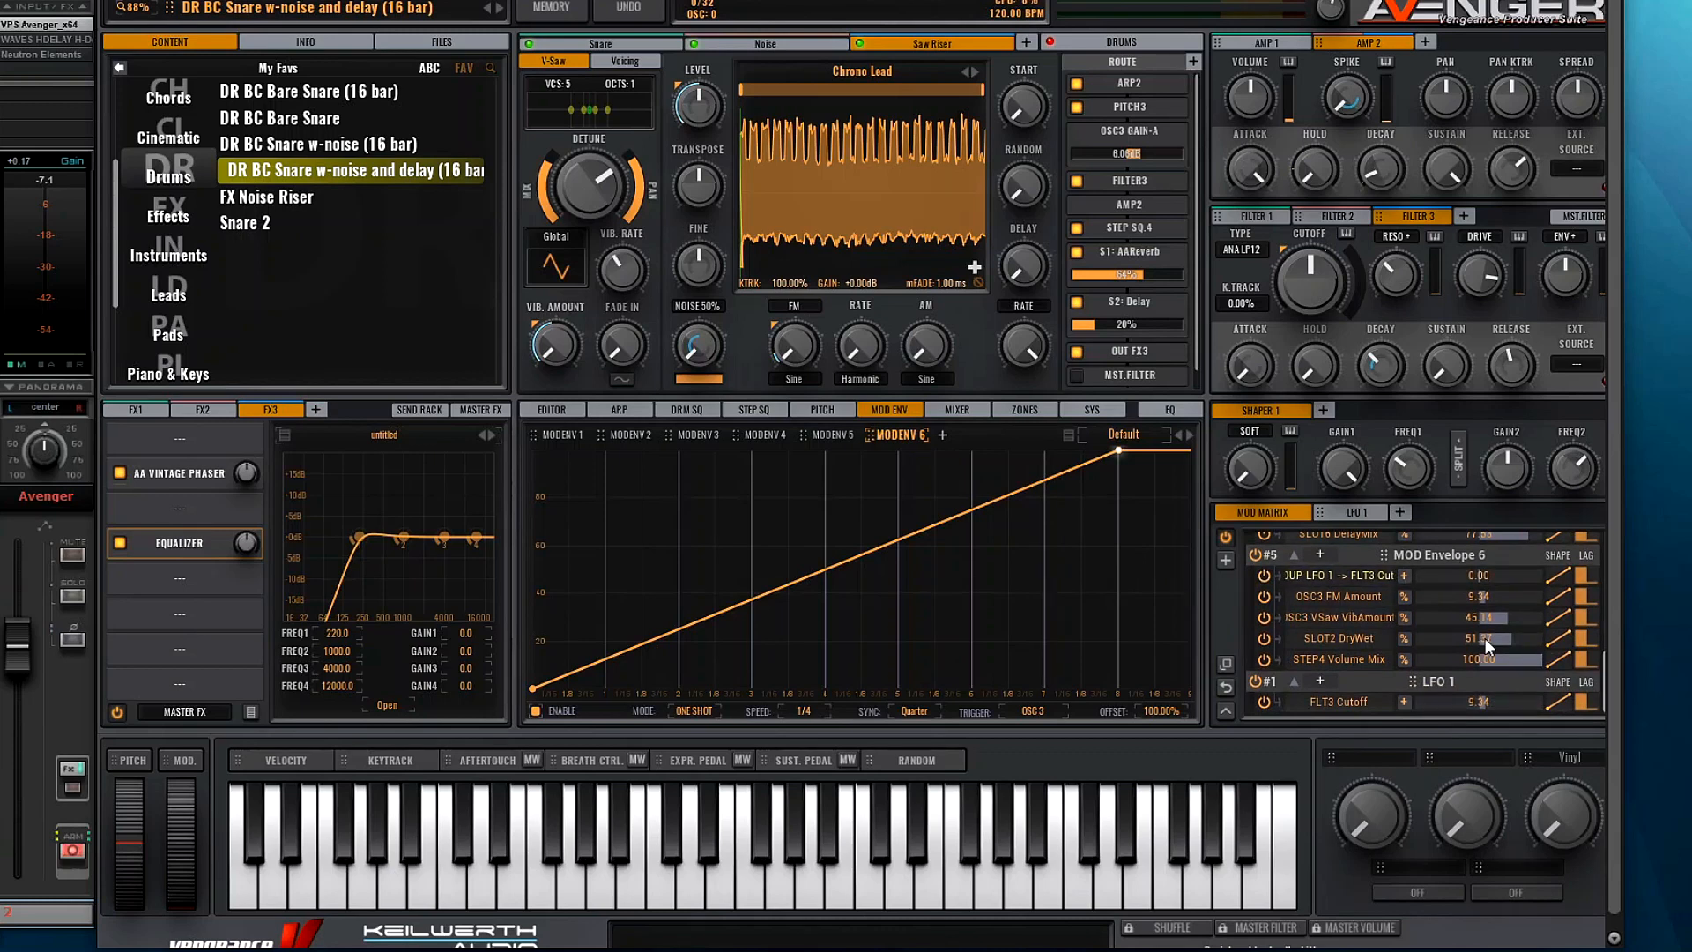
pyautogui.moveTo(1482, 704); pyautogui.dragTo(1478, 703)
pyautogui.moveTo(1498, 576)
pyautogui.mouseDown()
pyautogui.moveTo(1536, 580)
pyautogui.moveTo(1489, 574)
pyautogui.mouseUp()
pyautogui.doubleClick(1489, 575)
pyautogui.write('17')
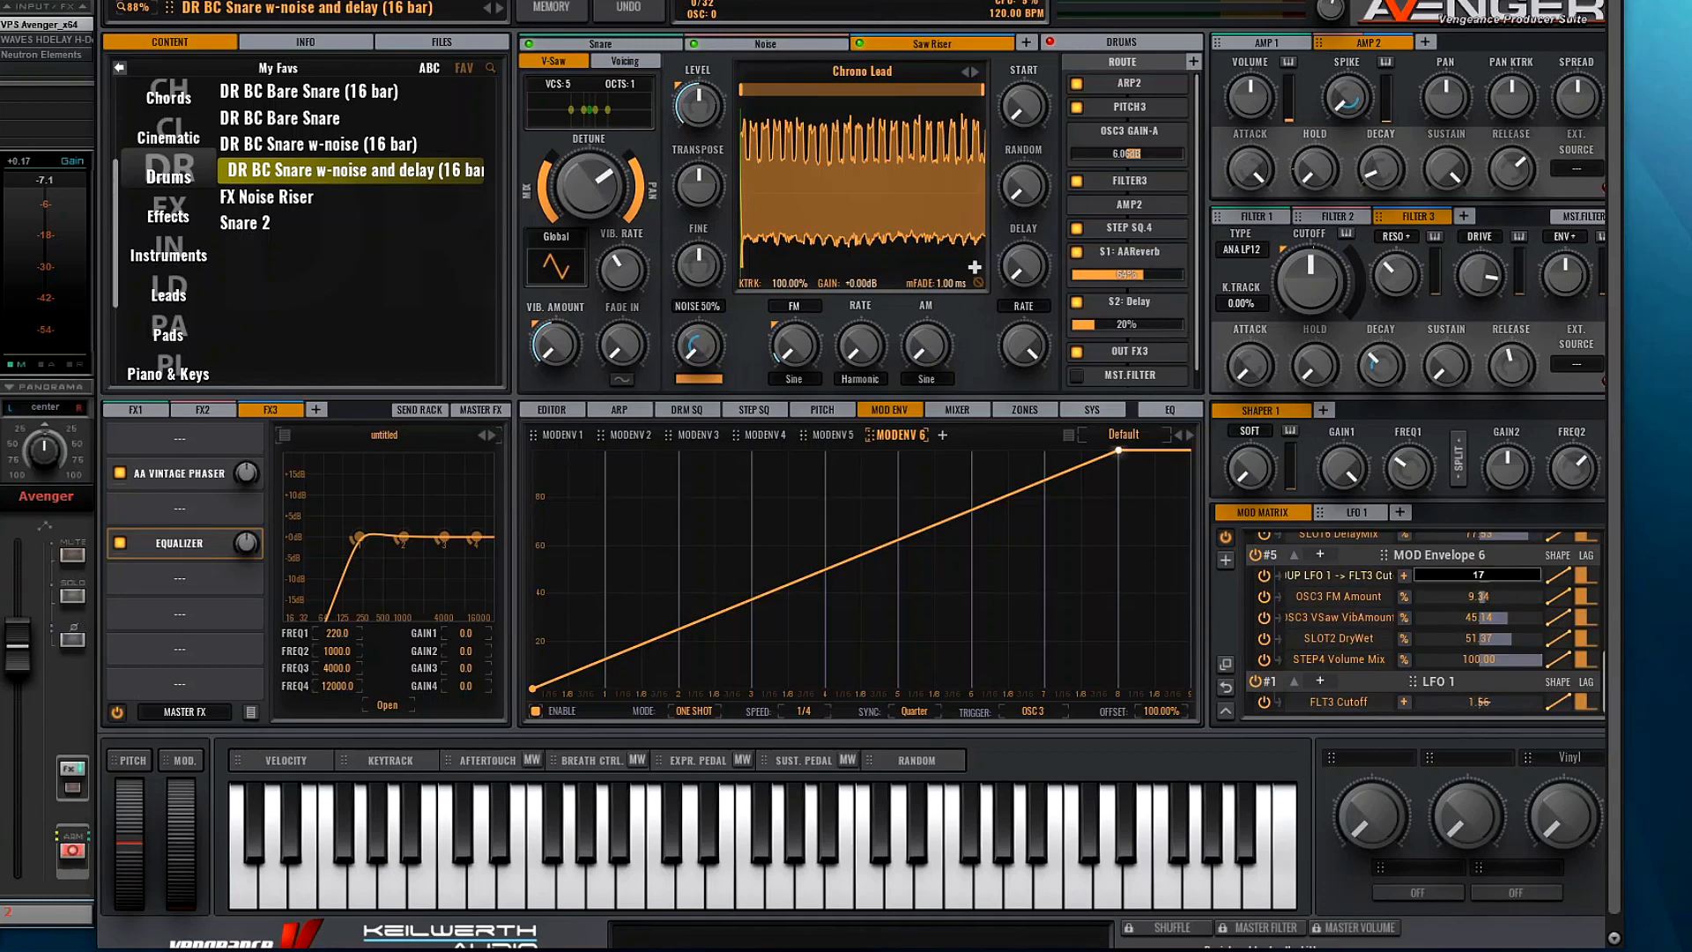
pyautogui.press('Return')
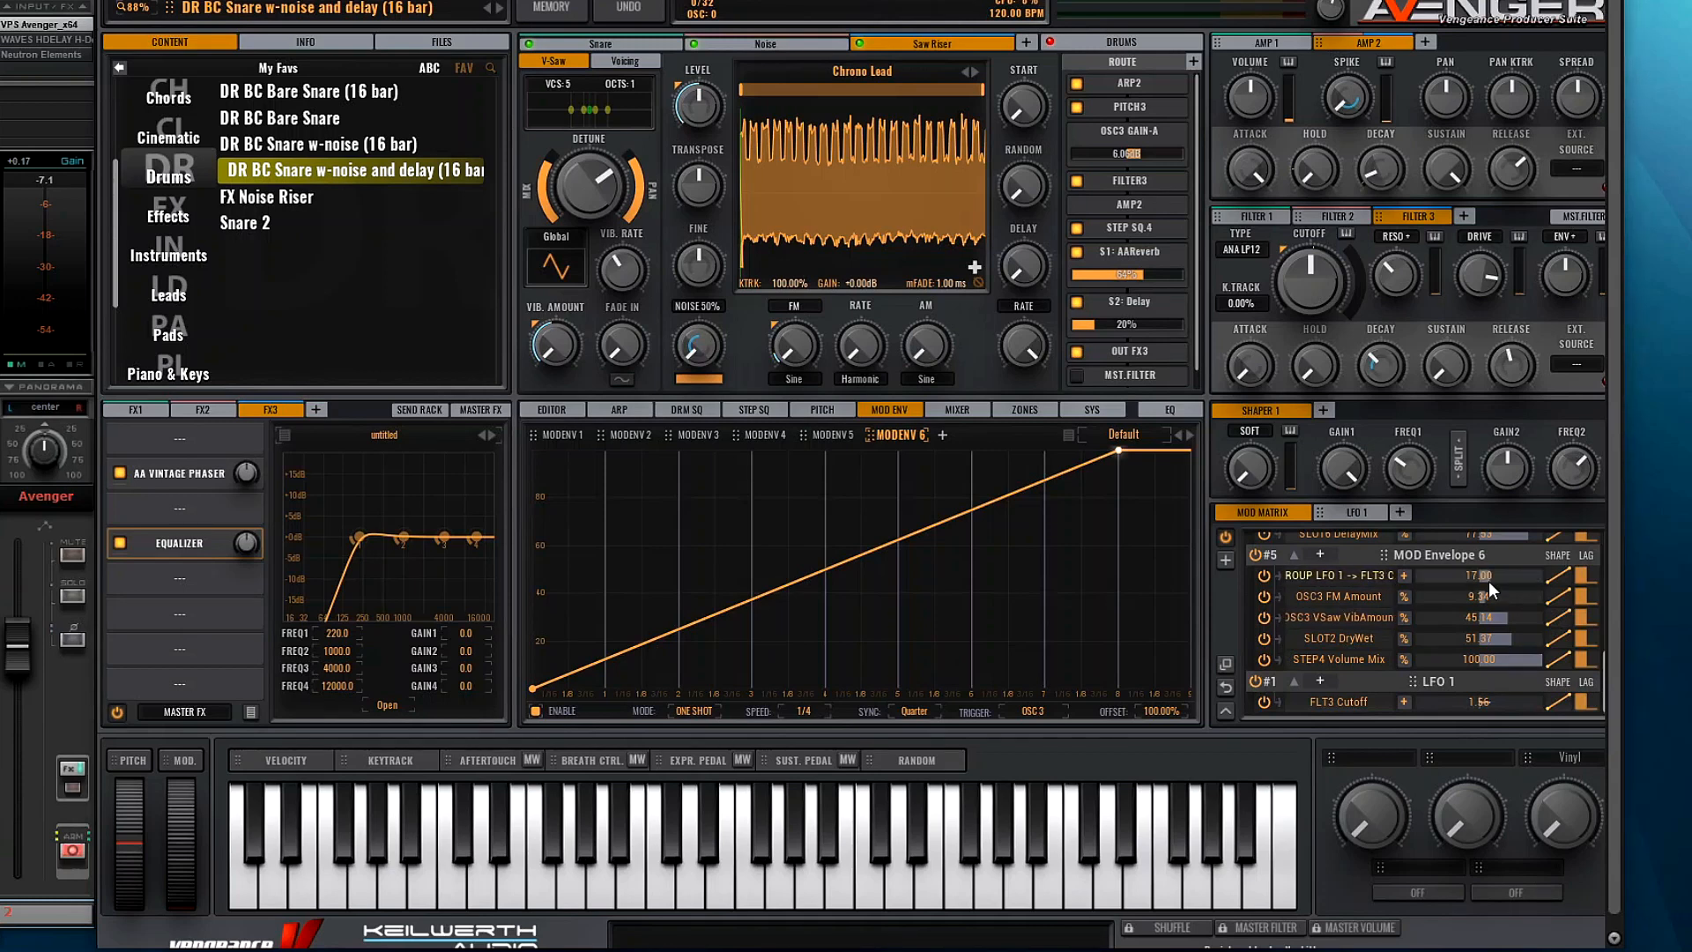
pyautogui.click(754, 892)
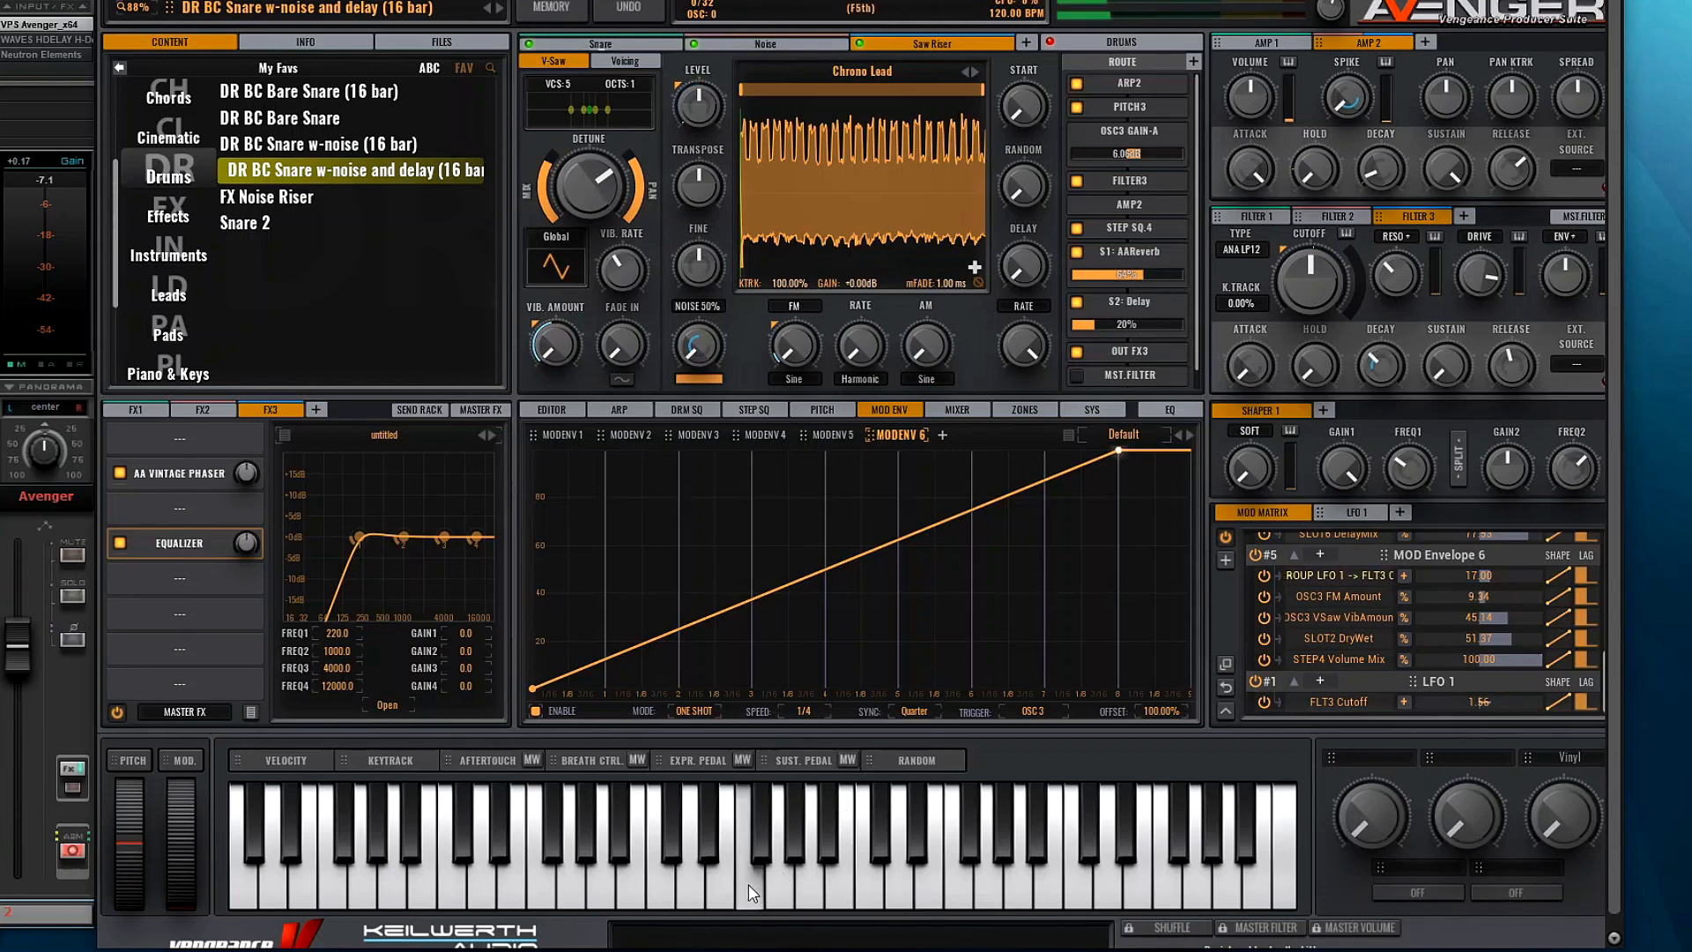